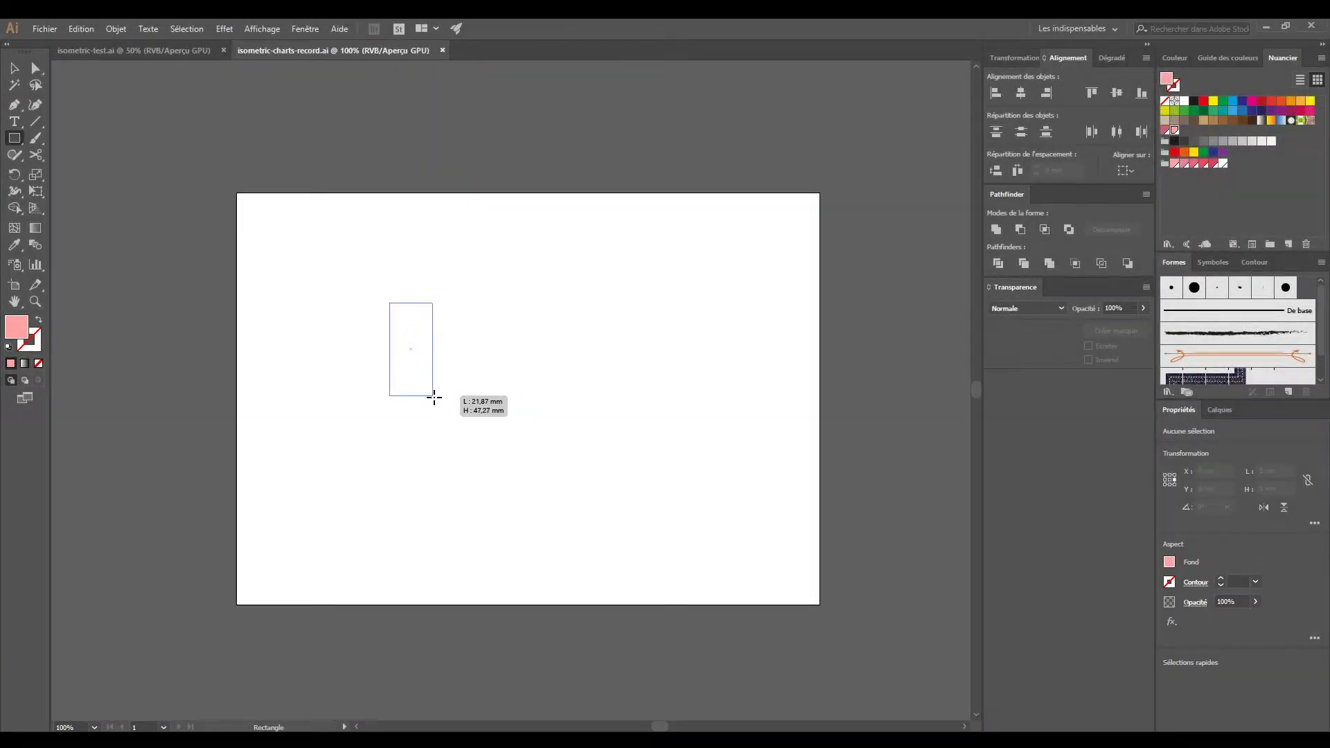
Duplicate the pink rectangle with Transform Again into a row of five bars
key("v")
left_click_drag(418, 448, 466, 429)
key("ctrl+d")
key("ctrl+d")
key("ctrl+d")
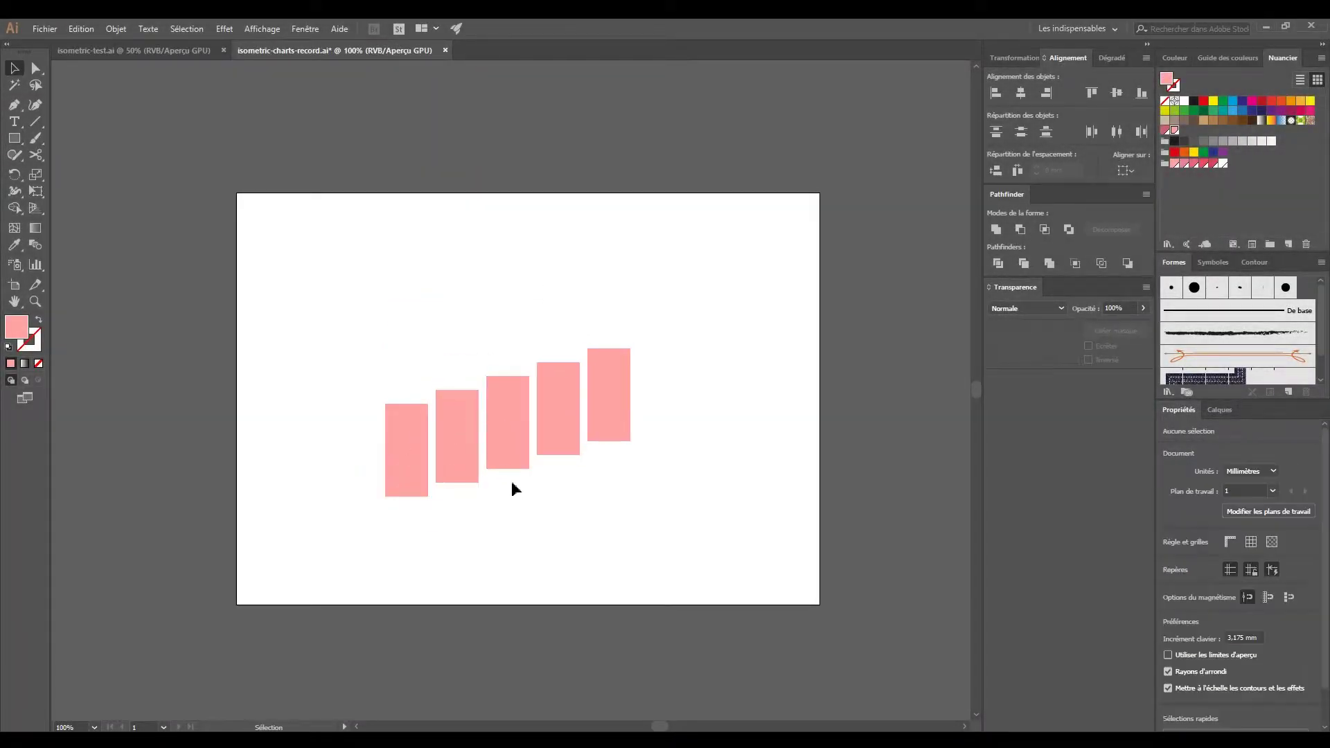
key("ctrl+plus")
Adjust the bar tops so heights rise toward a tallest fifth bar
key("a")
left_click_drag(246, 374, 368, 431)
key("shift+Down")
key("shift+Down")
key("shift+Down")
left_click_drag(552, 389, 551, 403)
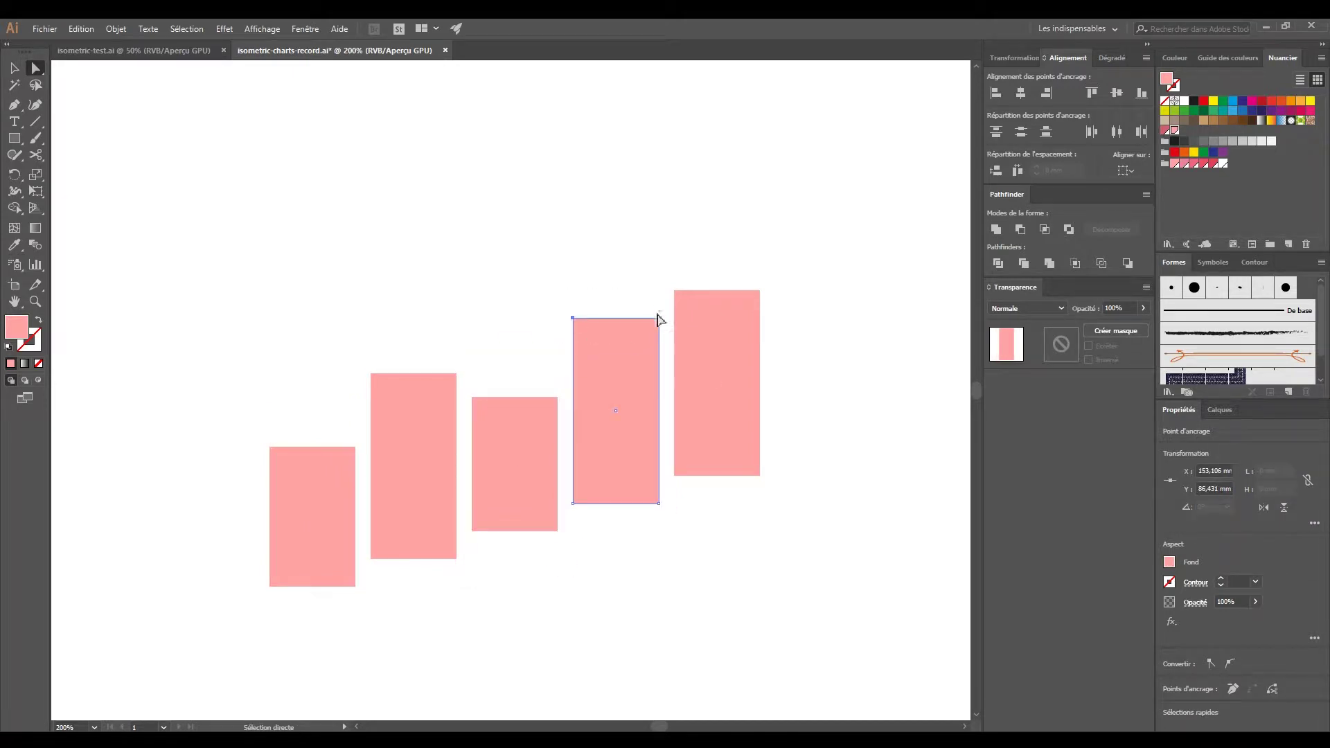
left_click_drag(565, 308, 665, 326)
key("shift+Up")
key("shift+Up")
key("shift+Up")
left_click_drag(748, 206, 748, 206)
left_click(789, 361)
key("ctrl+minus")
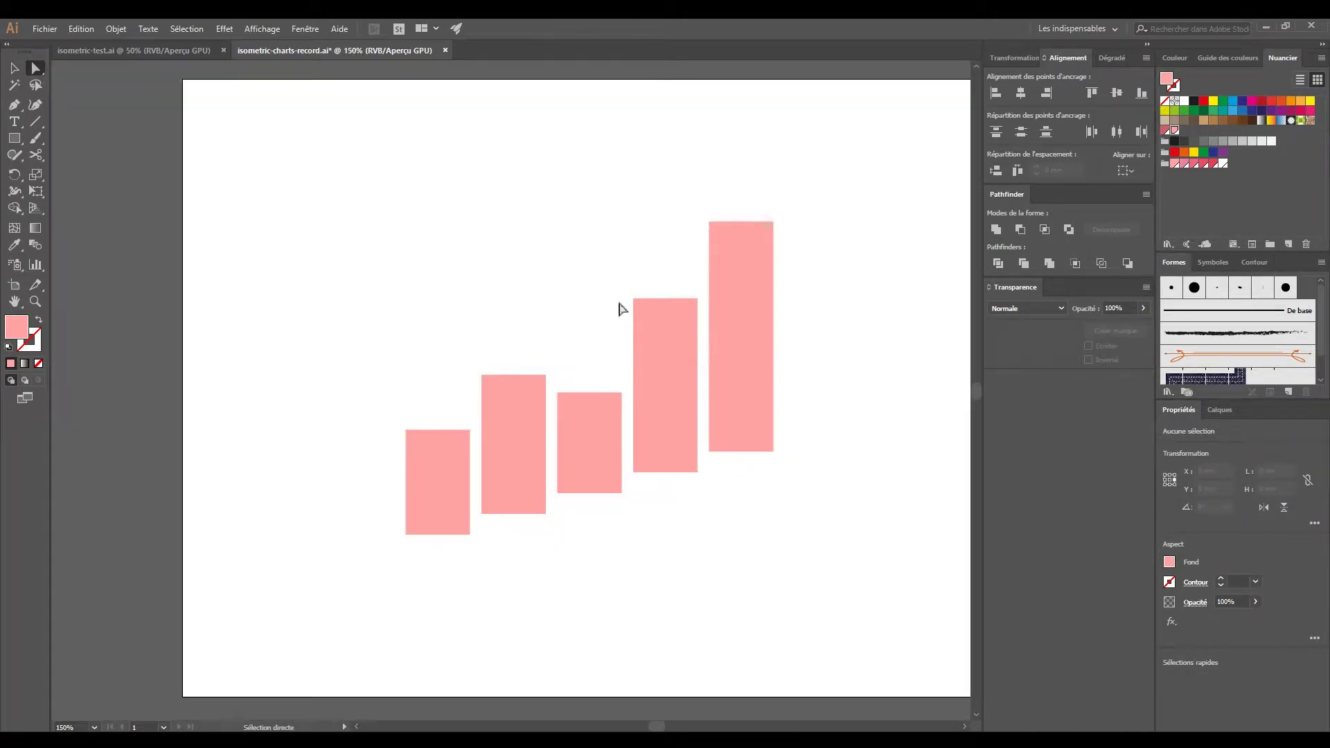
Round the top corners of all five bars with the live corner widgets
left_click_drag(370, 451, 370, 450)
scroll(817, 277, "down", 5)
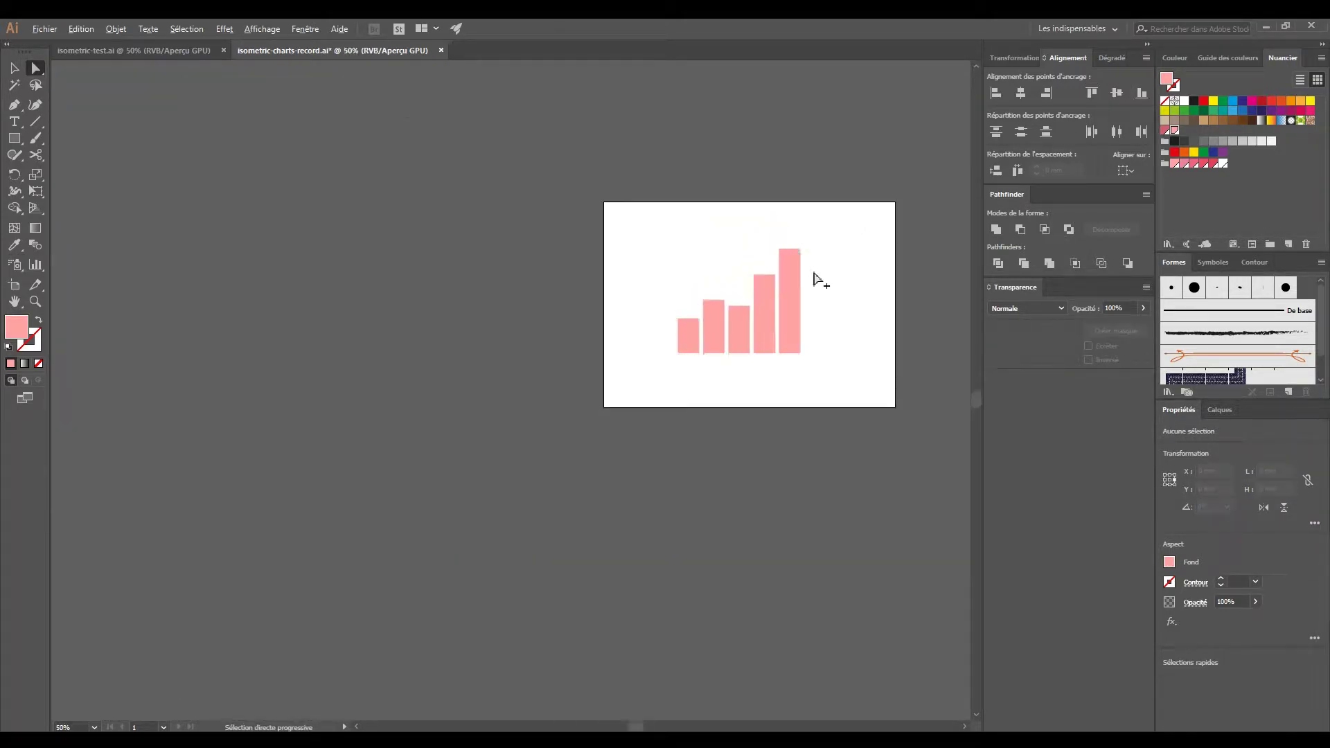
scroll(787, 261, "up", 4)
scroll(787, 261, "up", 4)
mouse_move(790, 227)
left_mouse_down()
mouse_move(689, 320)
mouse_move(588, 377)
left_mouse_up()
key("ctrl+minus")
Extend the bar bottoms so all five bars share a common baseline
key("ctrl+plus")
key("ctrl+minus")
left_click(643, 300)
key("ctrl+a")
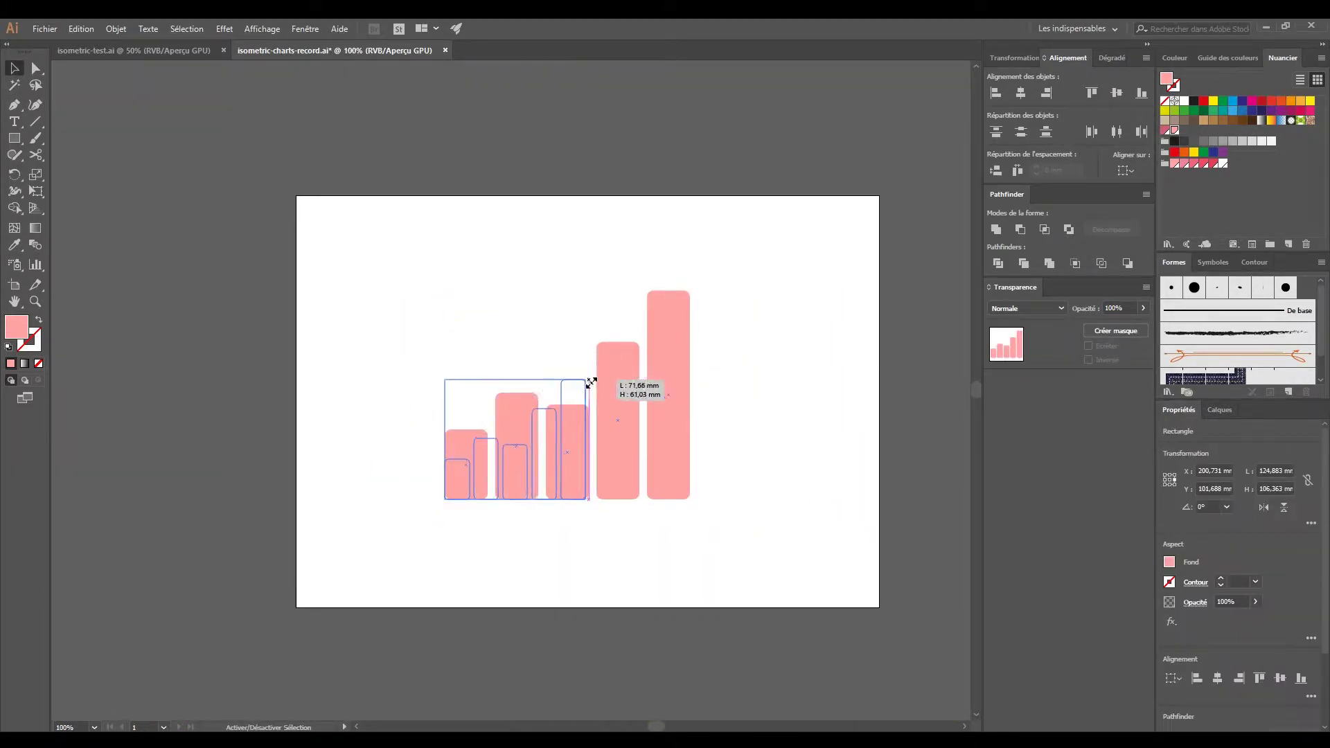
key("ctrl+plus")
mouse_move(677, 593)
left_mouse_down()
mouse_move(324, 543)
mouse_move(348, 591)
left_mouse_up()
scroll(746, 389, "down", 3)
scroll(746, 389, "up", 3)
left_click(738, 374)
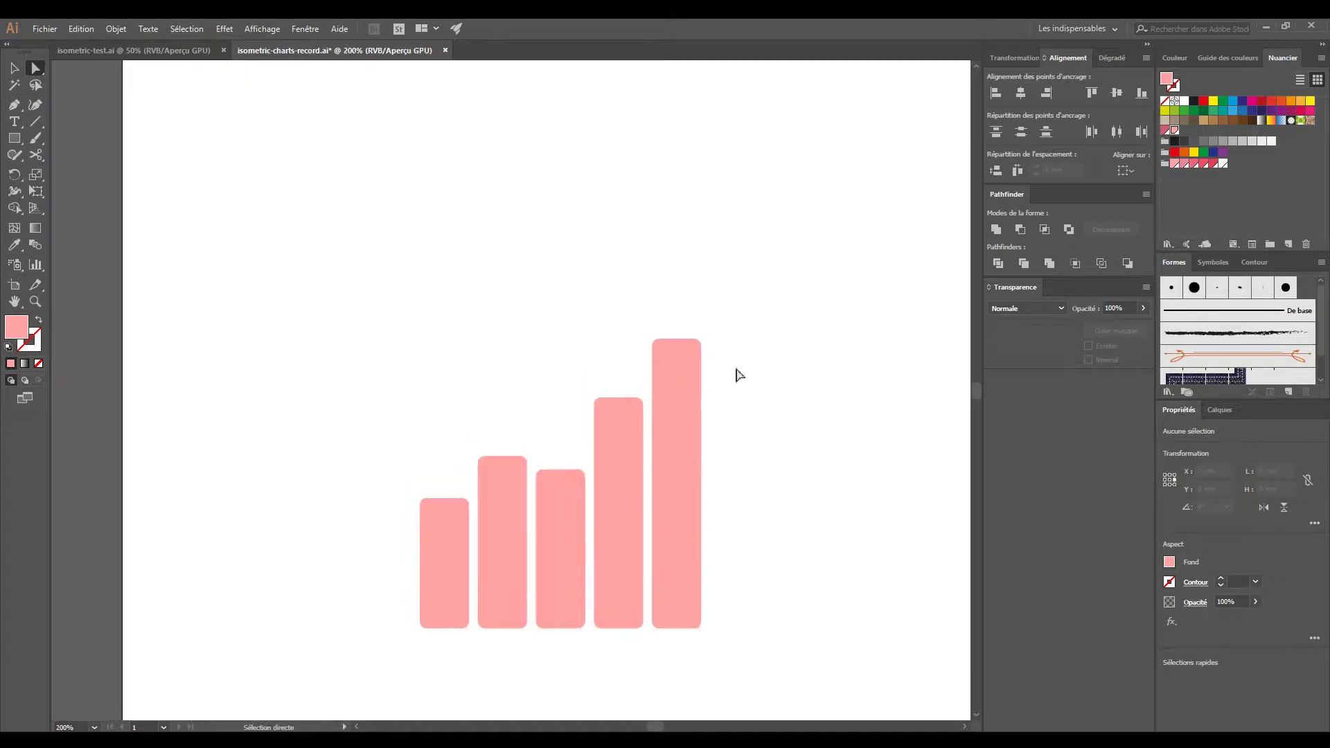
Draw a horizontal line under the bars with a 20 pt stroke
left_click_drag(437, 690, 451, 561)
left_click(452, 554)
left_click(726, 554)
key("v")
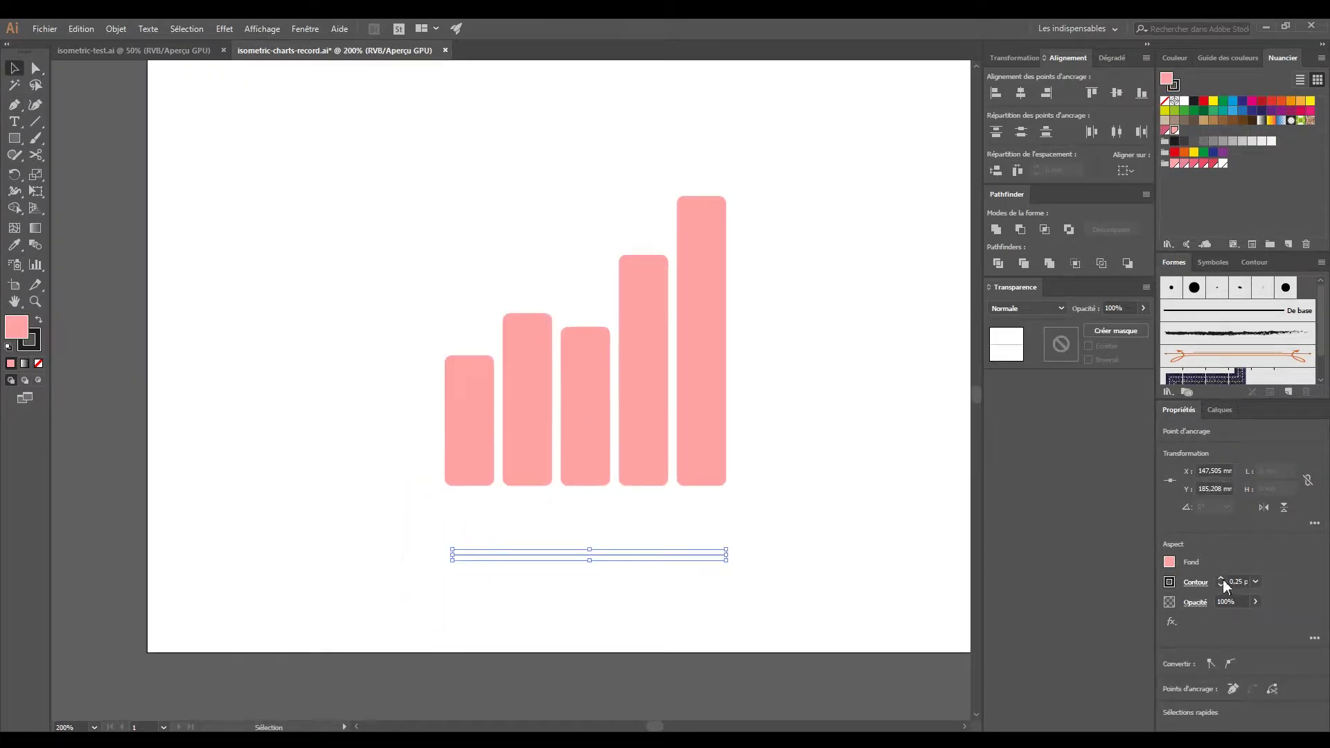
left_click(1236, 581)
type("20")
key("Return")
left_click(738, 541)
Add a black, outline-free triangle head pointing right at the line's end
key("m")
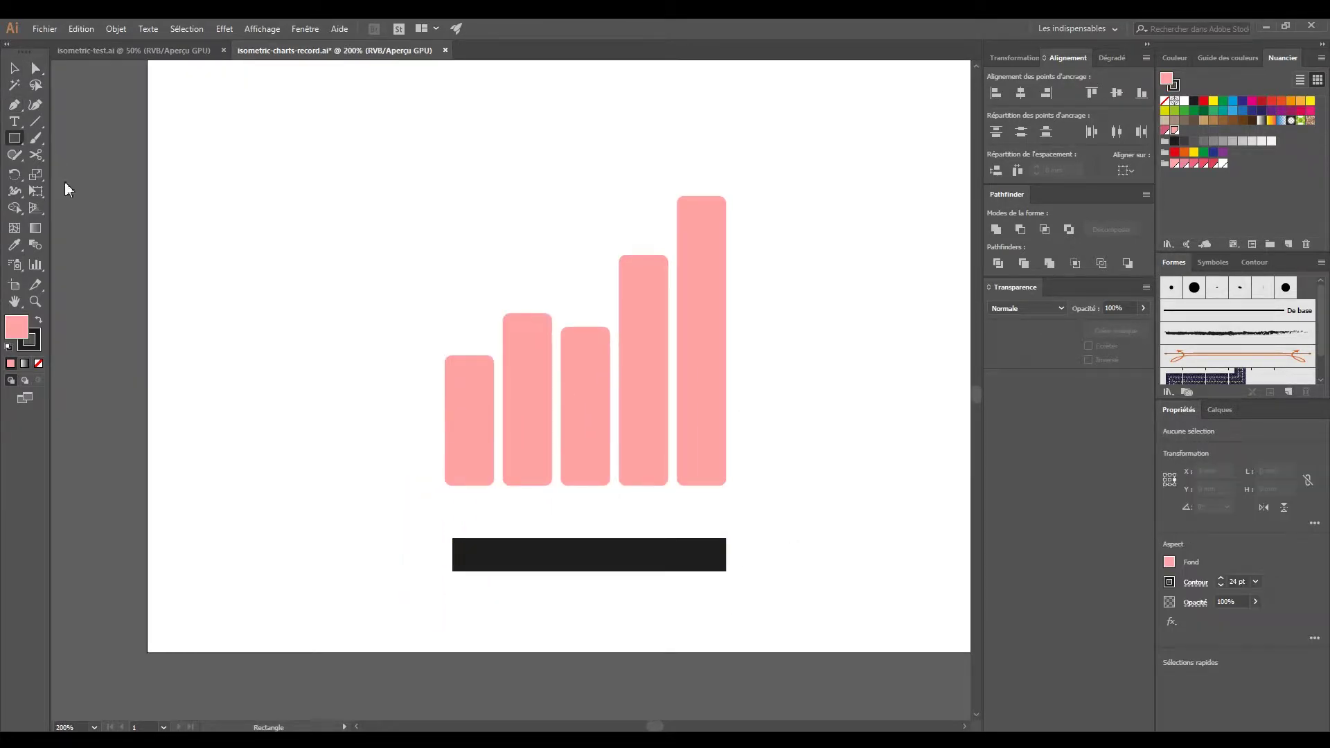
left_click_drag(644, 537, 696, 516)
key("shift+x")
key("/")
key("v")
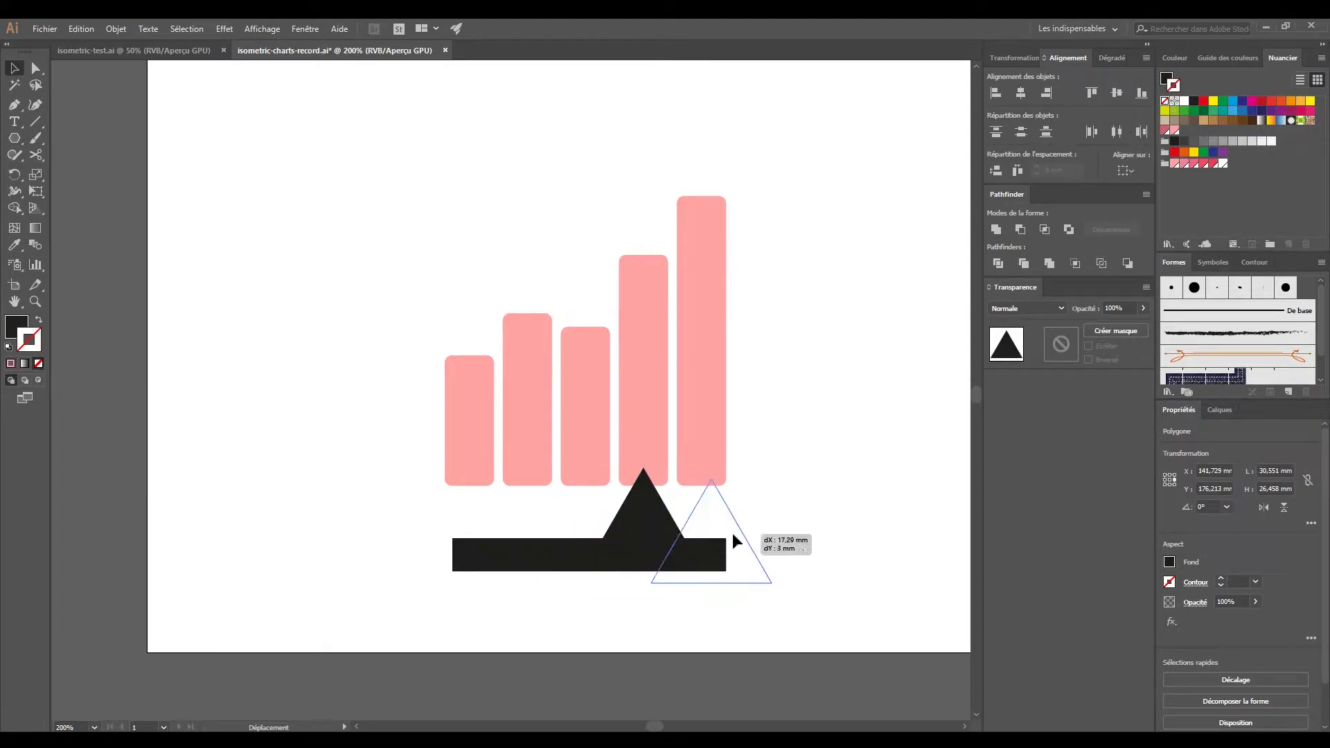
left_click_drag(712, 465, 733, 640)
left_click_drag(805, 555, 633, 588)
Move and resize the chart and arrow together on the page
key("ctrl+minus")
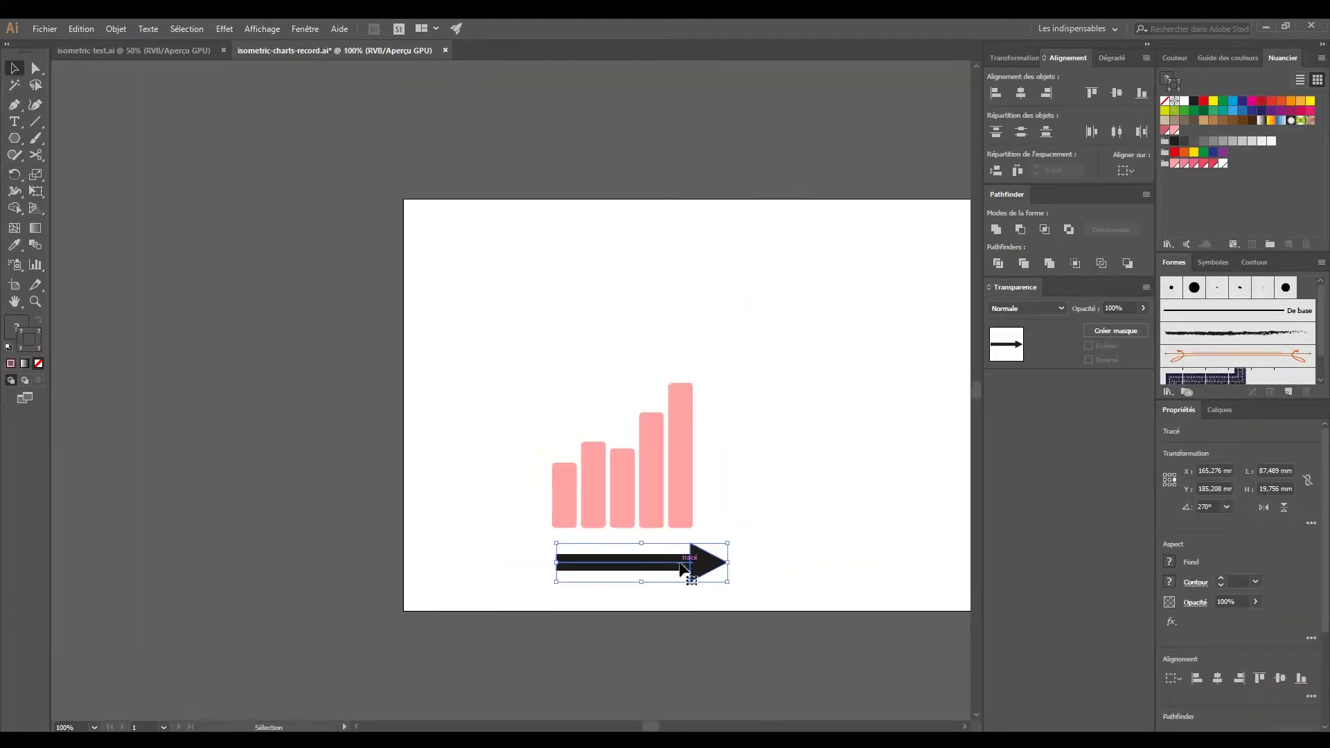
key("ctrl+a")
mouse_move(646, 494)
left_mouse_down()
mouse_move(629, 475)
mouse_move(679, 484)
left_mouse_up()
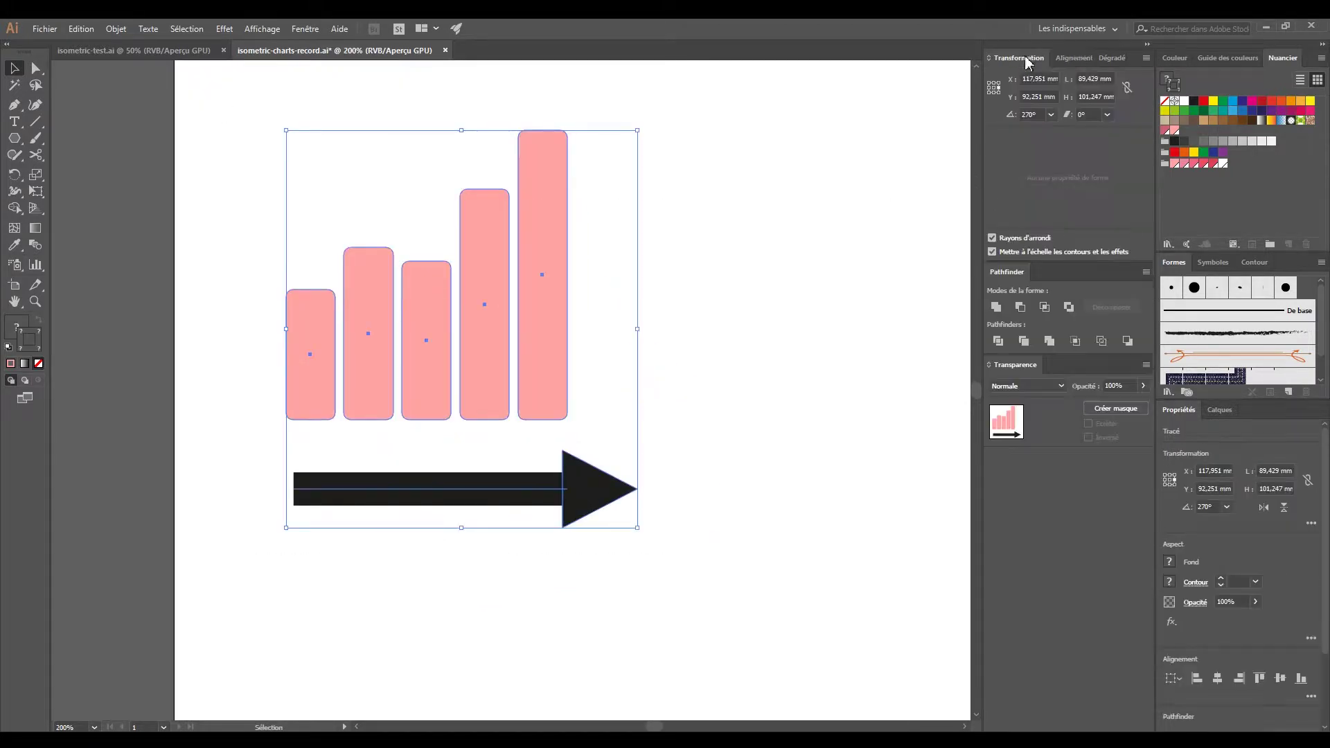
left_click_drag(420, 238, 522, 426)
key("ctrl+plus")
Copy and paste the black arrow, placing the copy above the chart
left_click(523, 574)
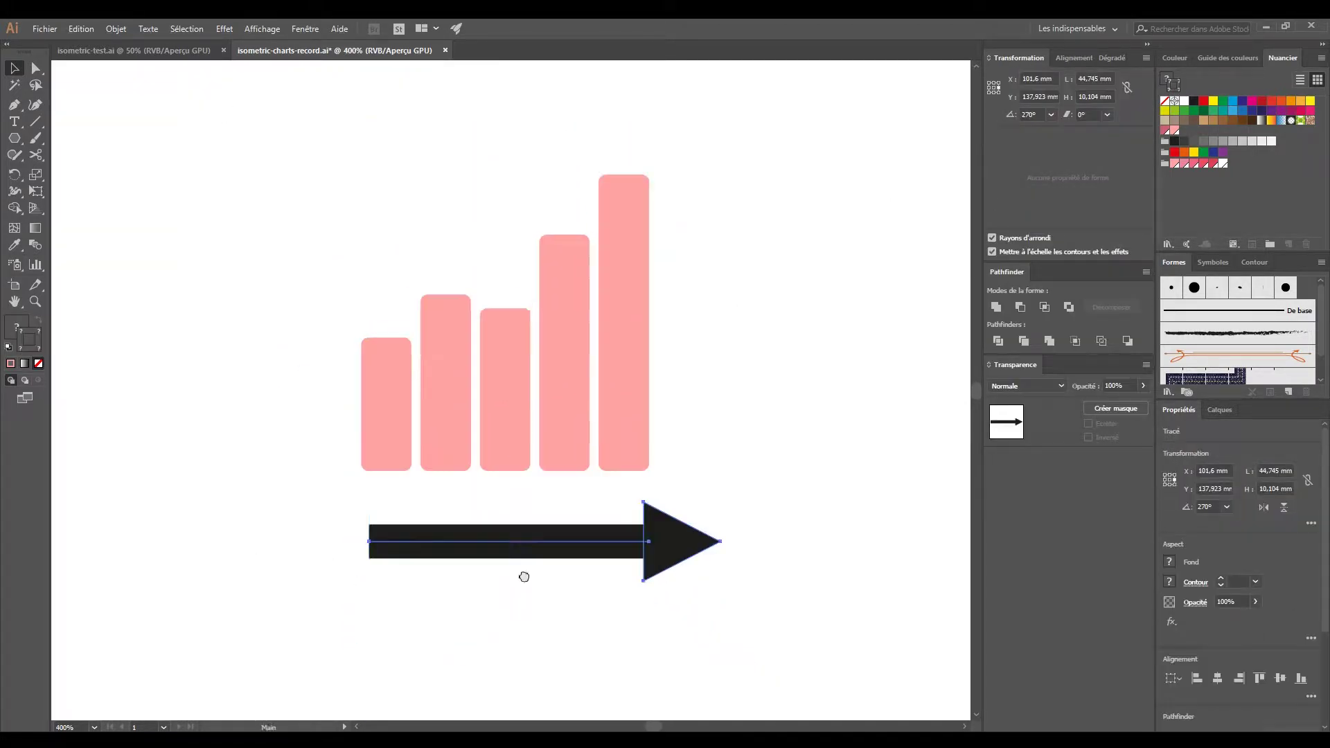
key("ctrl+minus")
left_click(540, 537)
key("ctrl+plus")
scroll(767, 535, "up", 3)
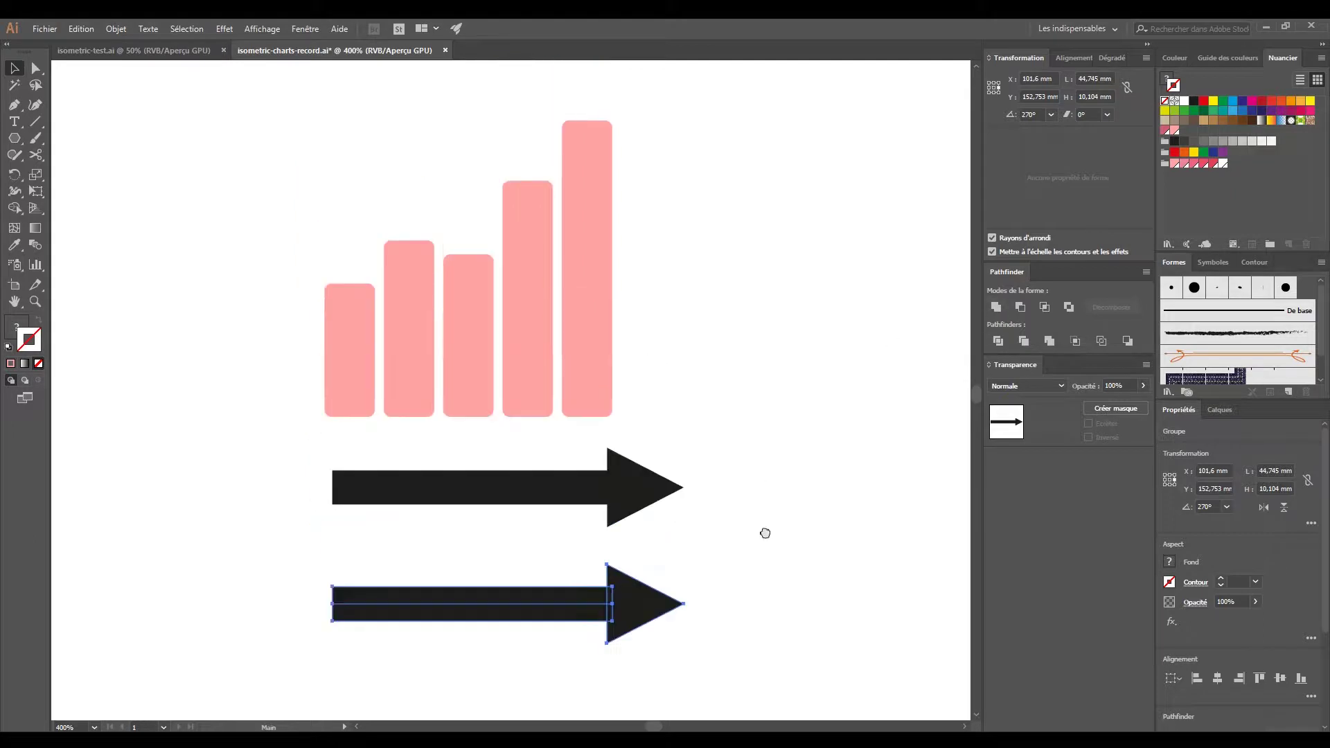
scroll(662, 623, "up", 3)
key("ctrl+z")
Rotate the arrow copy to point diagonally up and to the right
key("r")
mouse_move(723, 255)
left_mouse_down()
mouse_move(624, 125)
mouse_move(564, 154)
left_mouse_up()
key("v")
key("ctrl+plus")
left_click(571, 347)
key("a")
Add an anchor point midway along the copy's shaft, keeping it straight
left_click(331, 463)
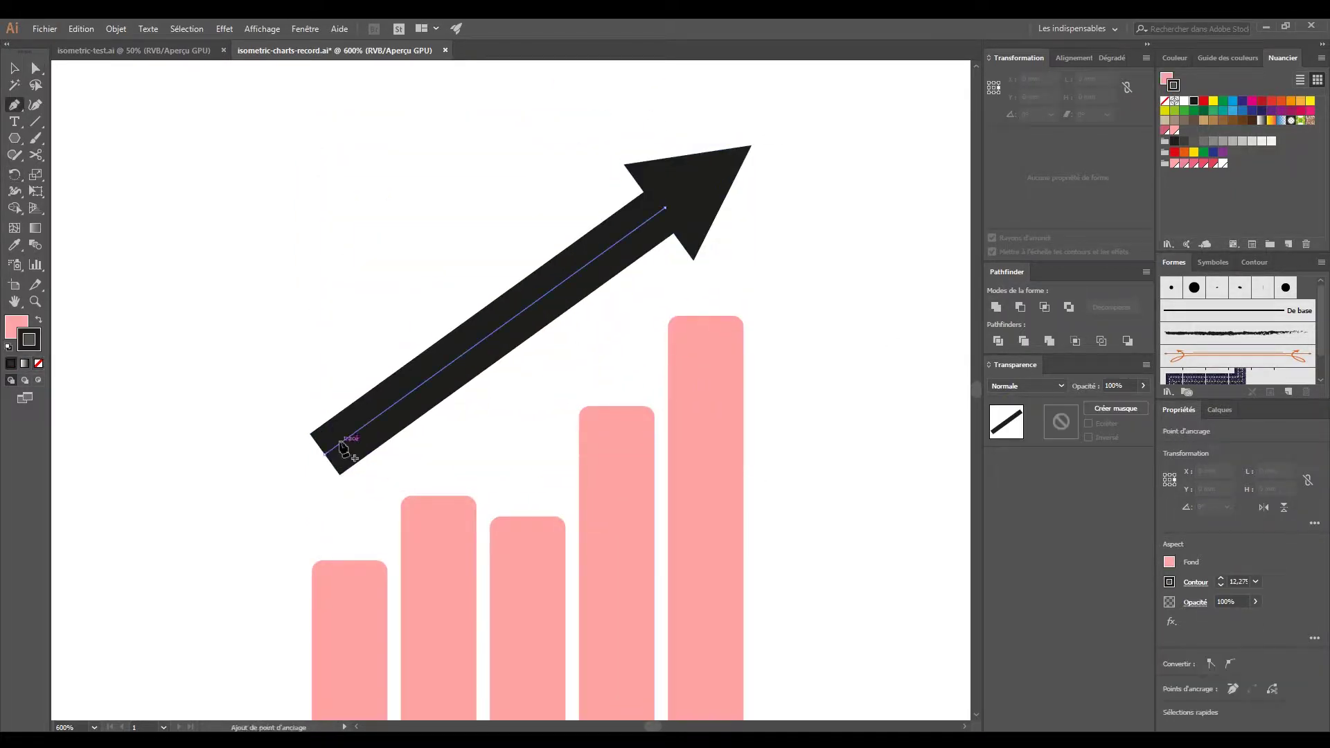
key("p")
left_click(439, 371)
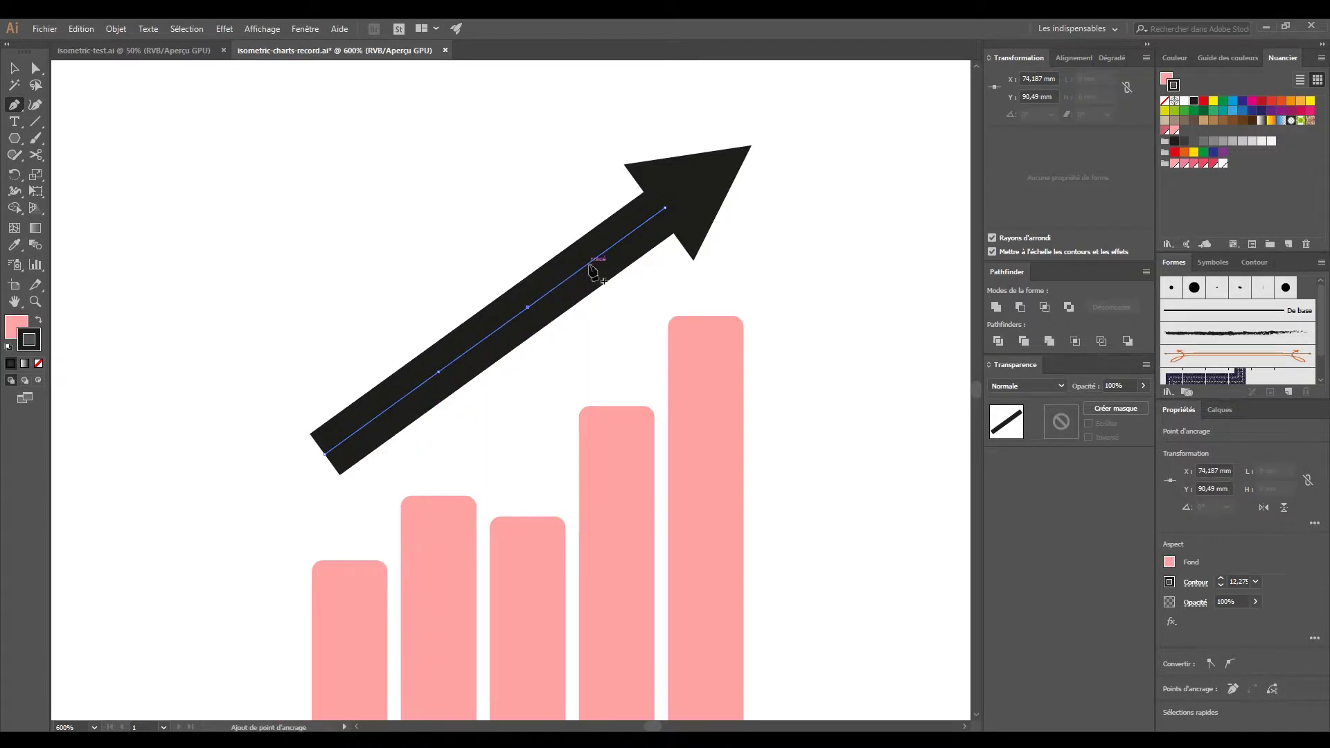
left_click_drag(525, 409, 525, 408)
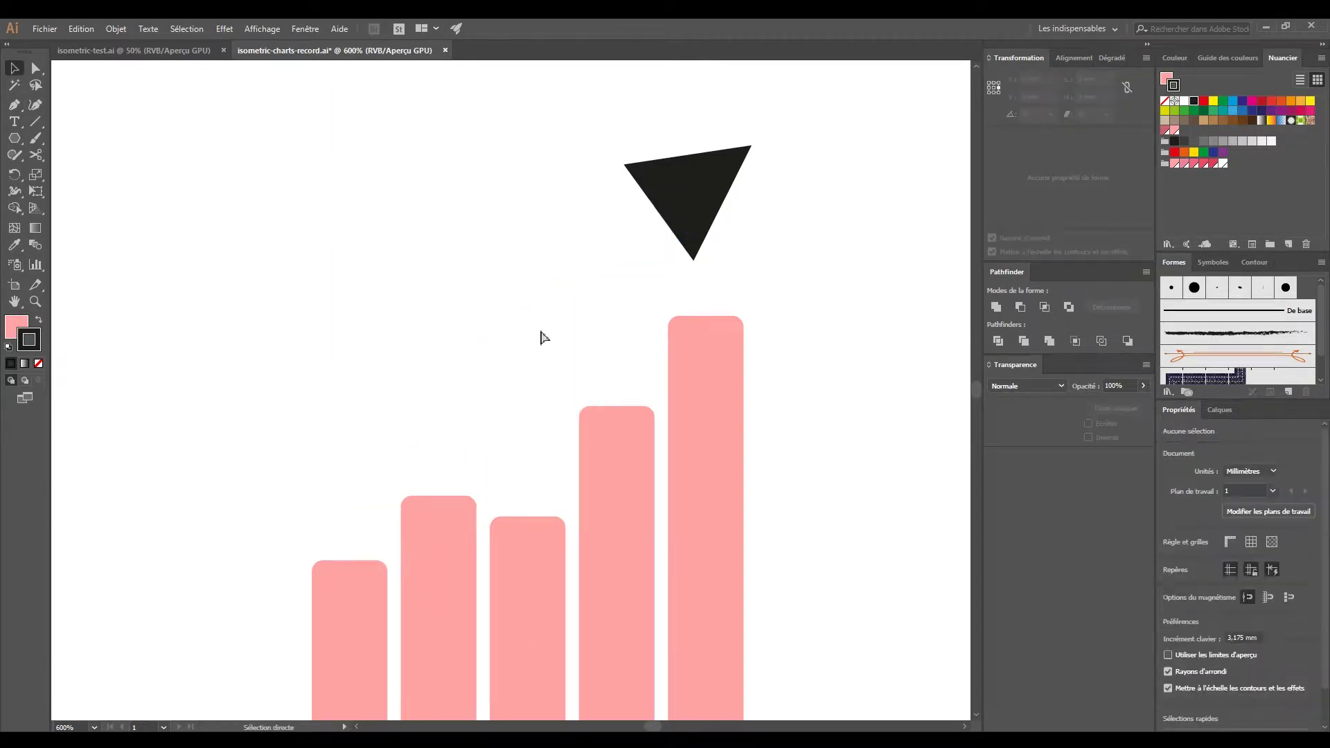
key("a")
key("ctrl+z")
key("v")
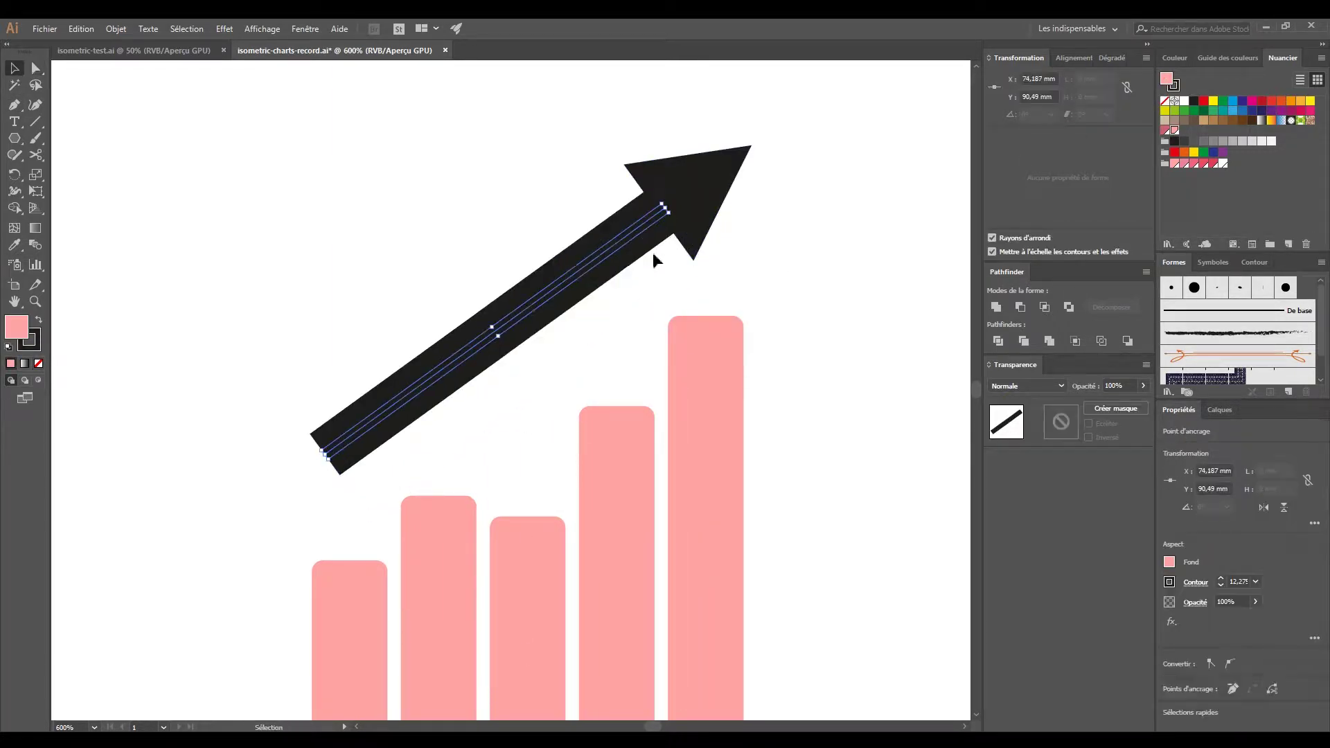
key("a")
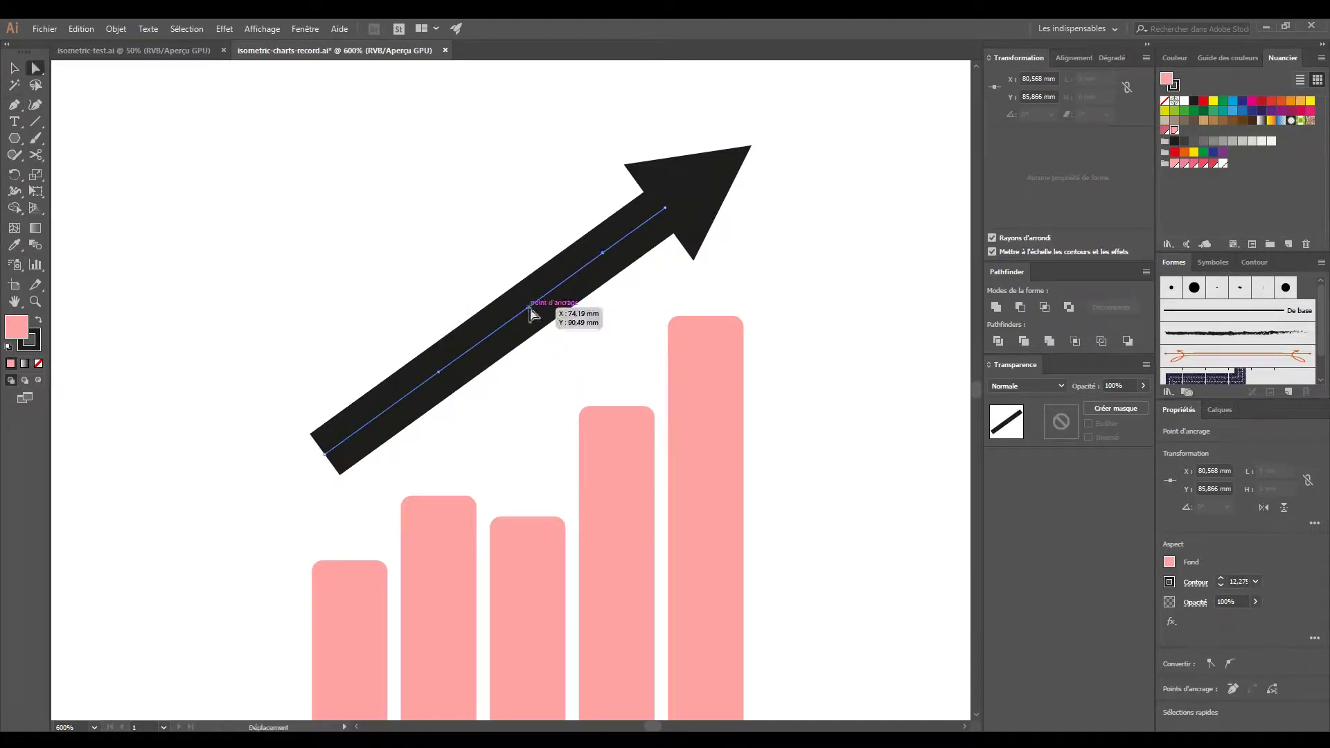
Pull the shaft's middle point down into a zigzag and delete its top segment
left_click_drag(531, 314, 529, 438)
key("v")
left_click(807, 226)
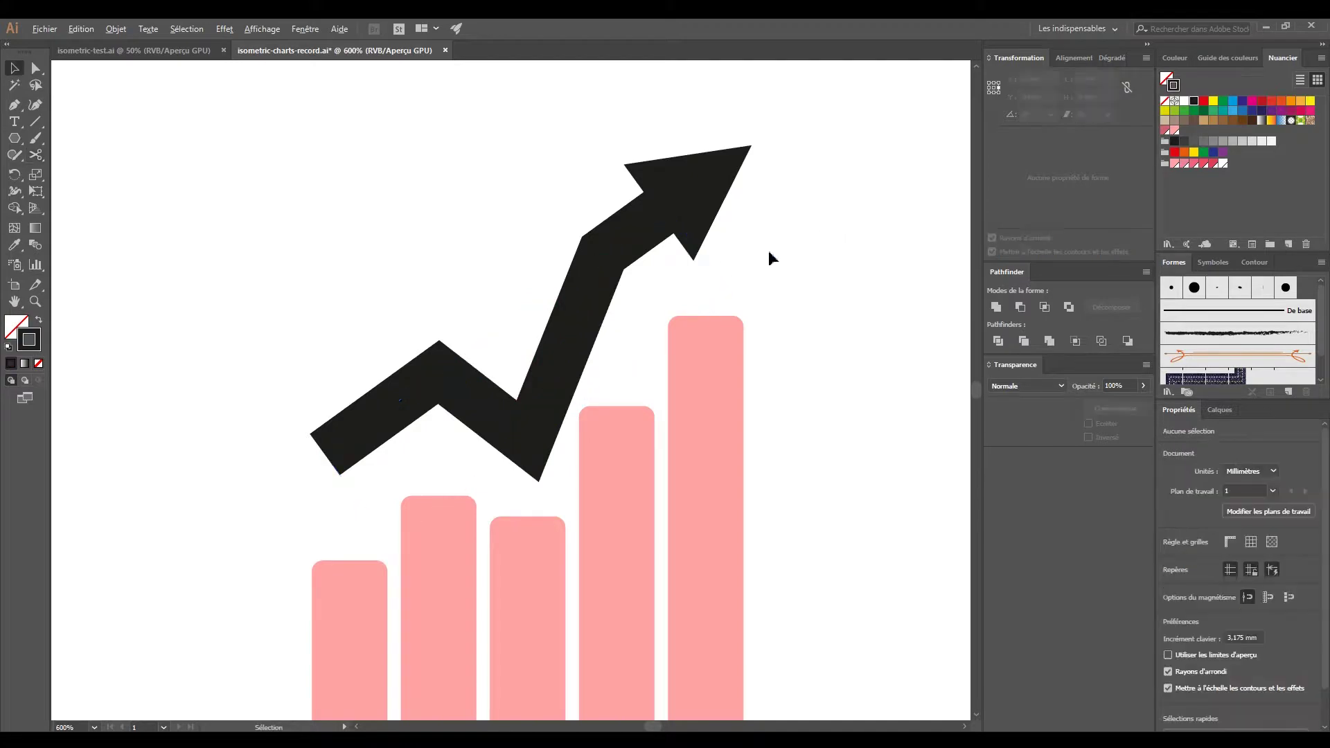
scroll(624, 305, "up", 1, "alt")
key("a")
left_click(616, 256)
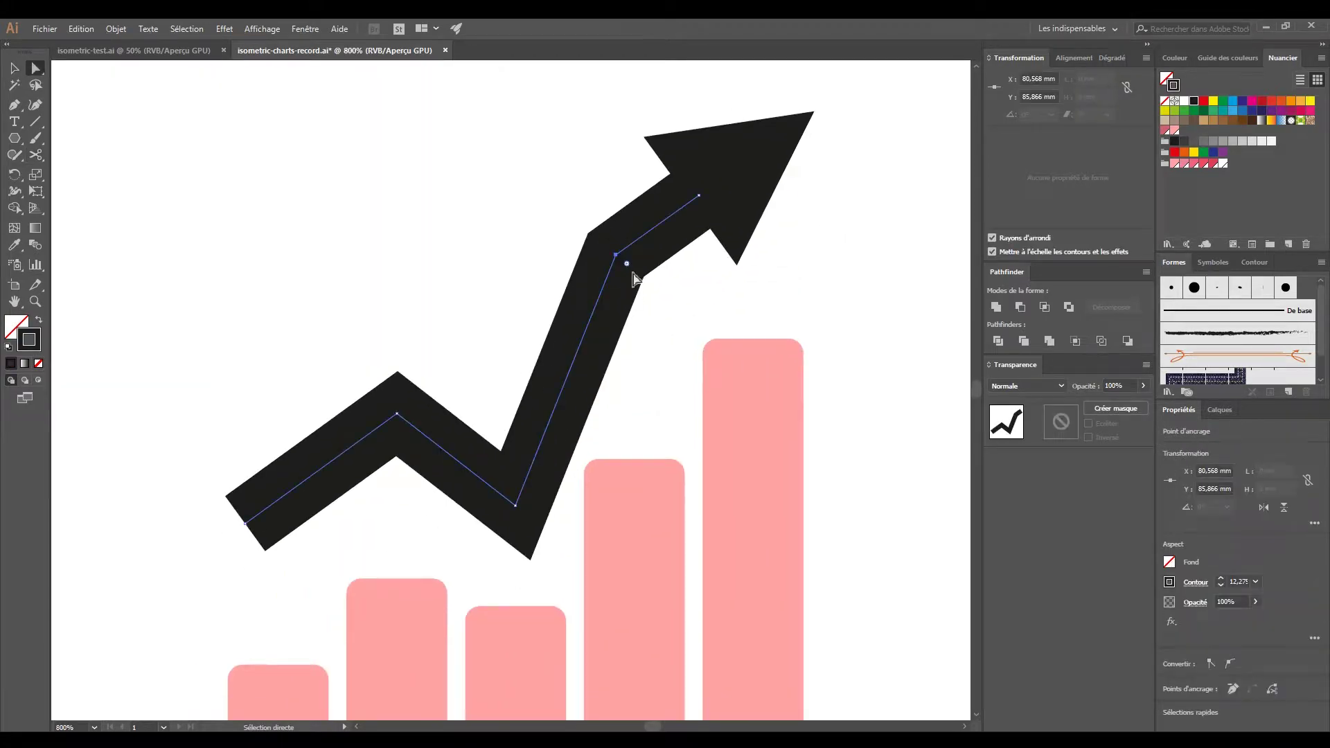
left_click(700, 198)
key("Delete")
Reposition the shaft's end under the arrowhead and its left end over the first bar
left_click_drag(616, 255, 759, 207)
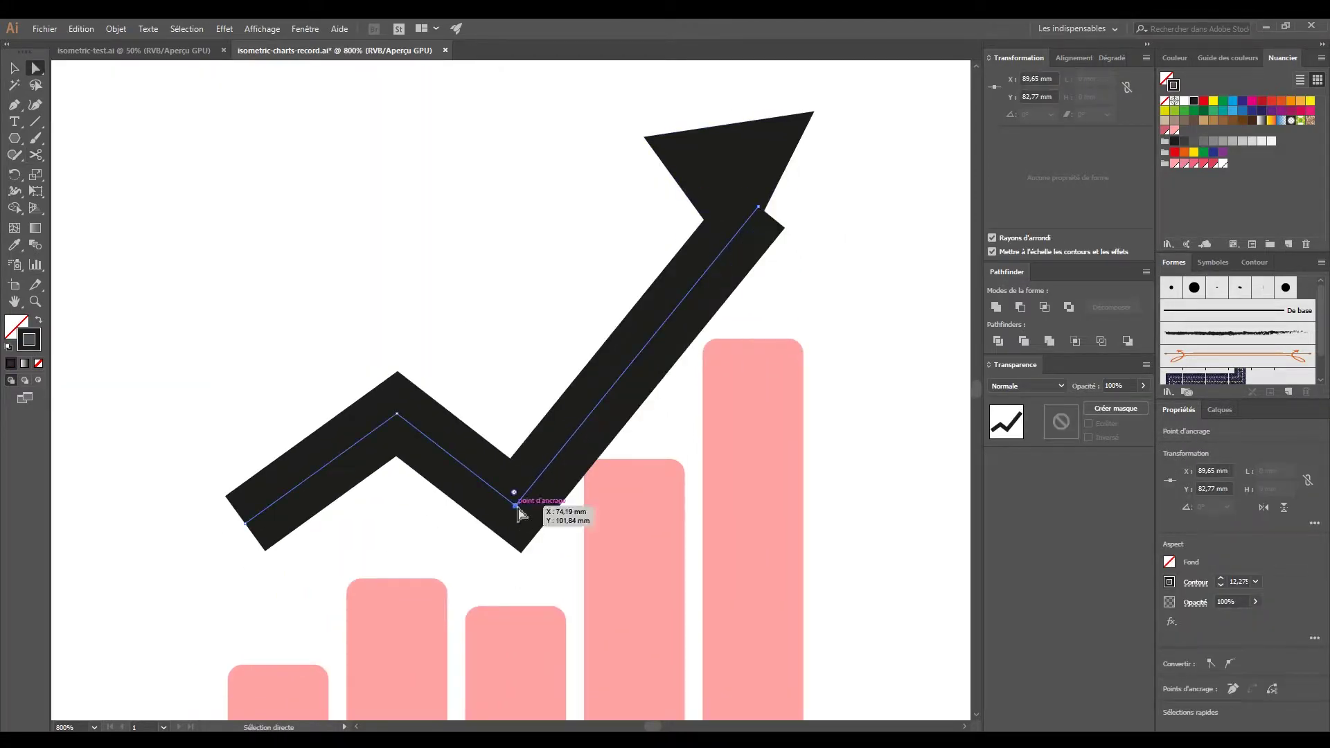
left_click_drag(516, 505, 516, 437)
left_click_drag(399, 425, 468, 301)
left_click_drag(314, 401, 347, 381)
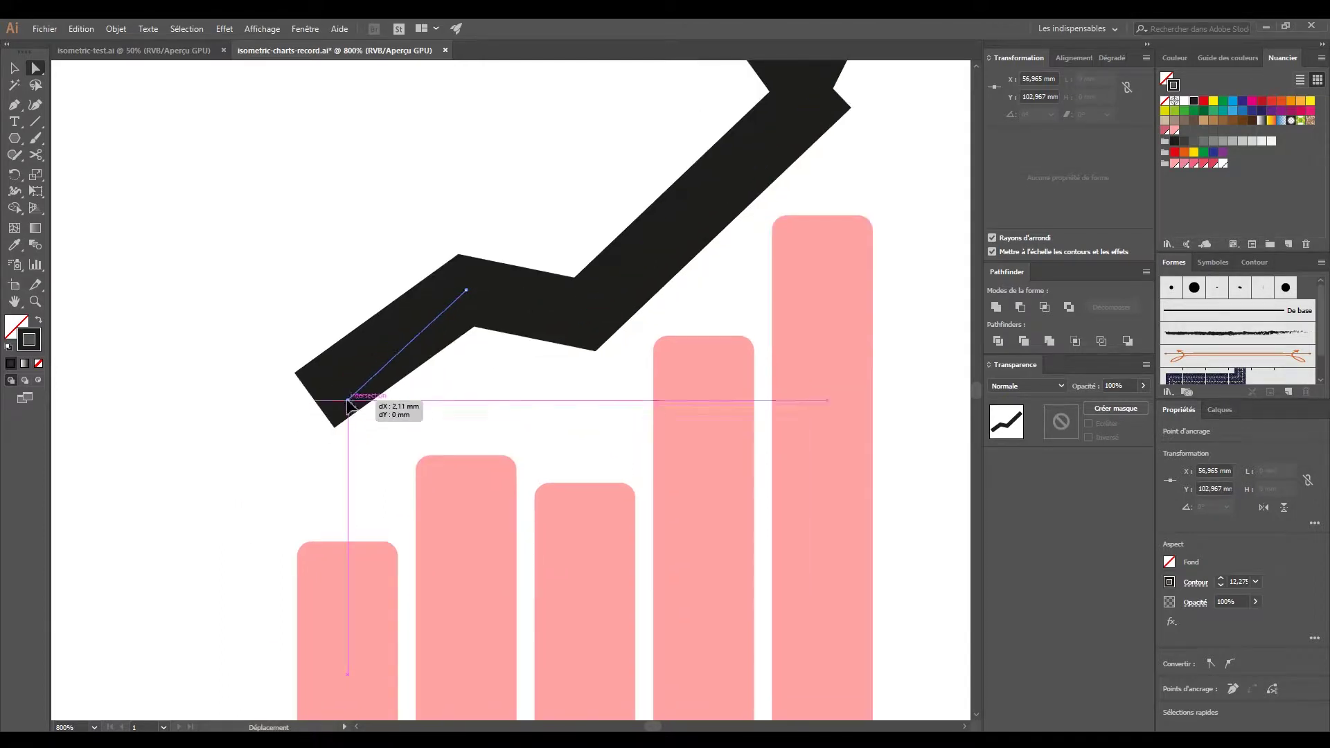
left_click_drag(303, 423, 291, 433)
scroll(365, 520, "up", 3)
scroll(606, 387, "down", 1, "alt")
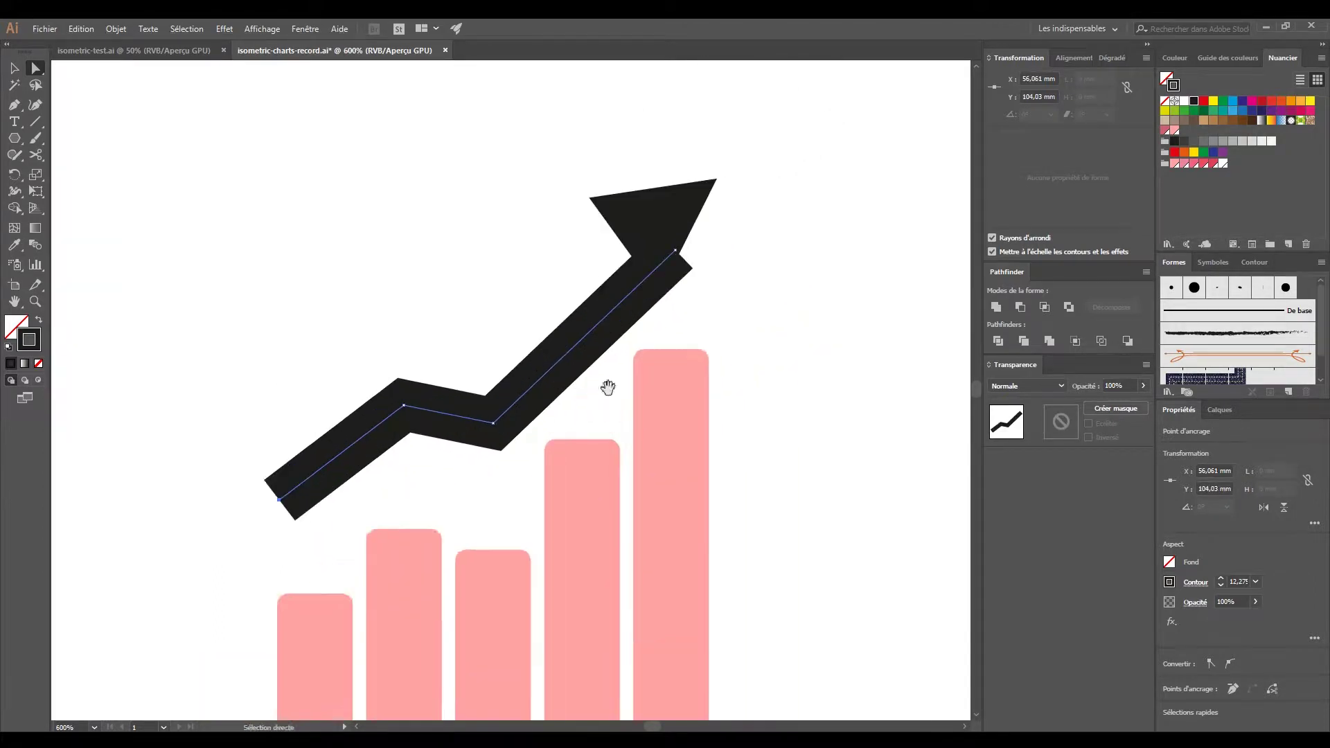
key("v")
left_click(689, 284)
scroll(756, 330, "down", 3, "alt")
scroll(725, 327, "up", 3, "alt")
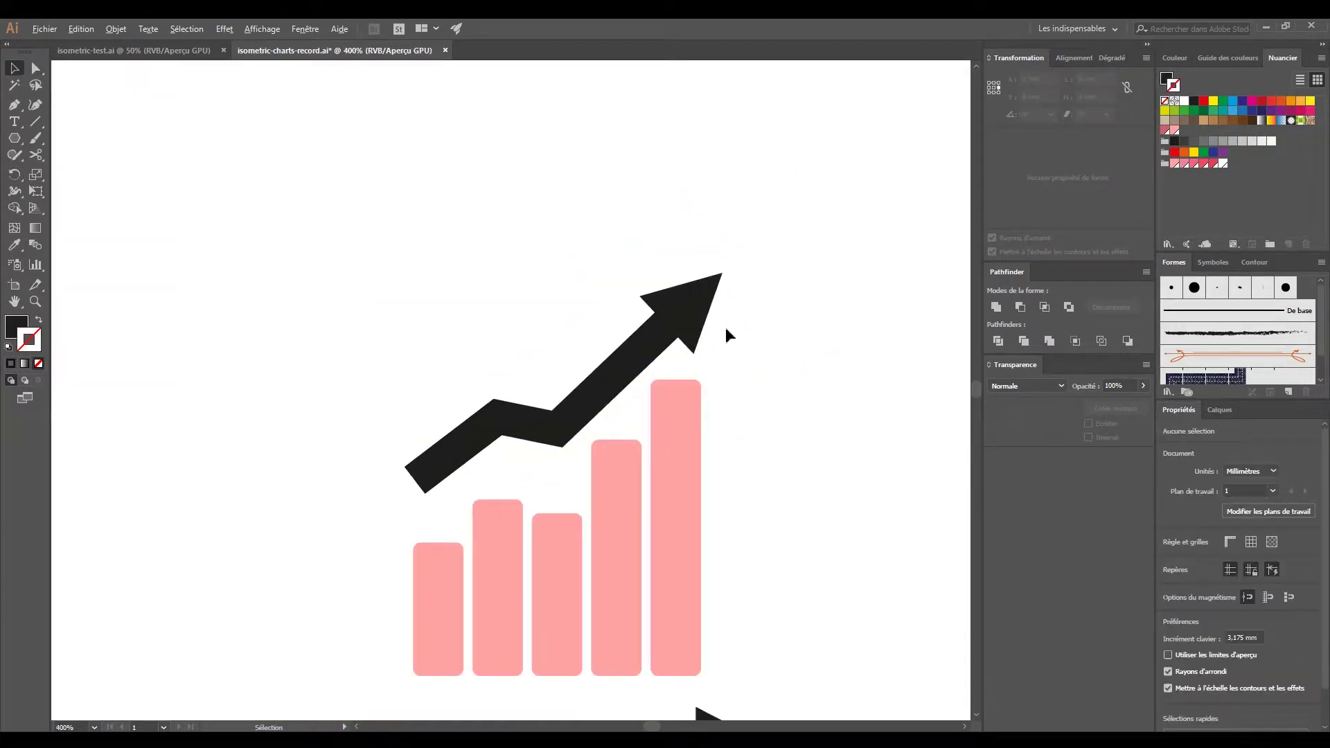
Lower the first bars' tops slightly and shorten the tallest bar
key("a")
left_click(406, 544)
left_click_drag(394, 537, 444, 569)
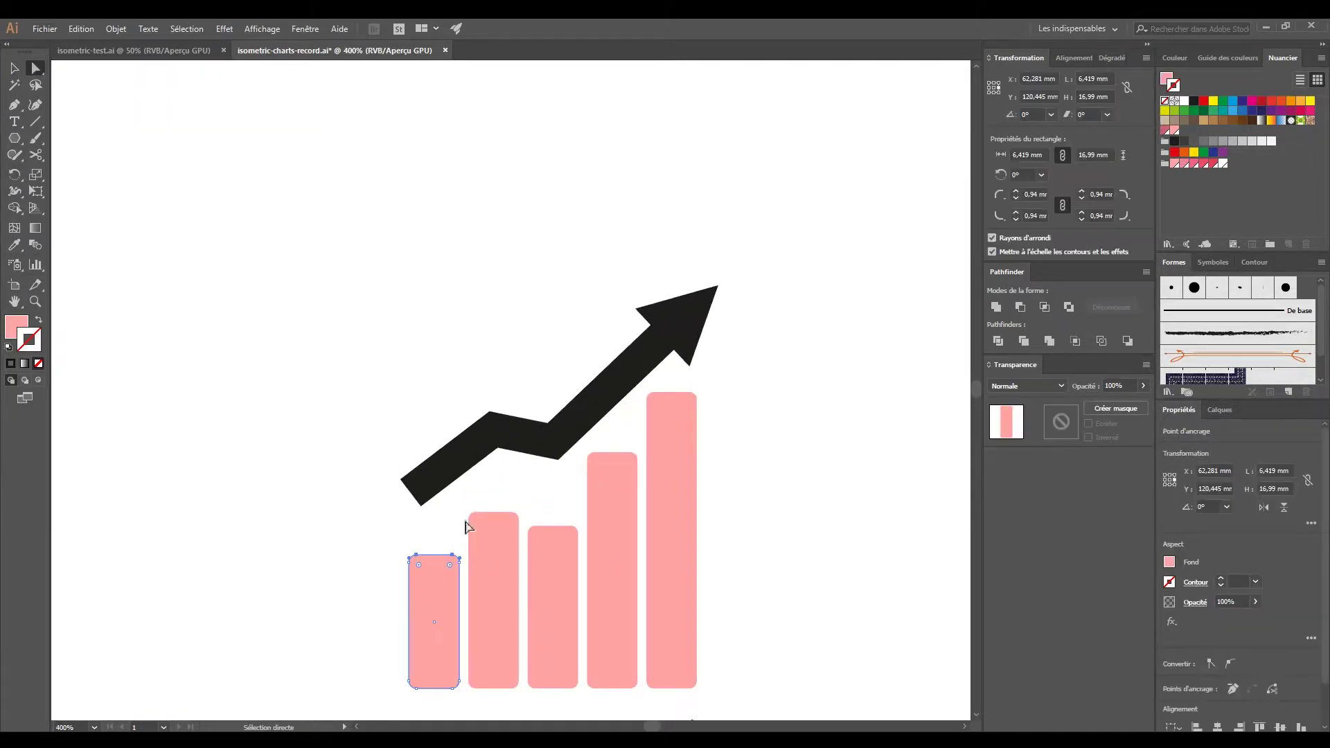
left_click_drag(584, 547, 582, 545)
left_click_drag(459, 590, 460, 604)
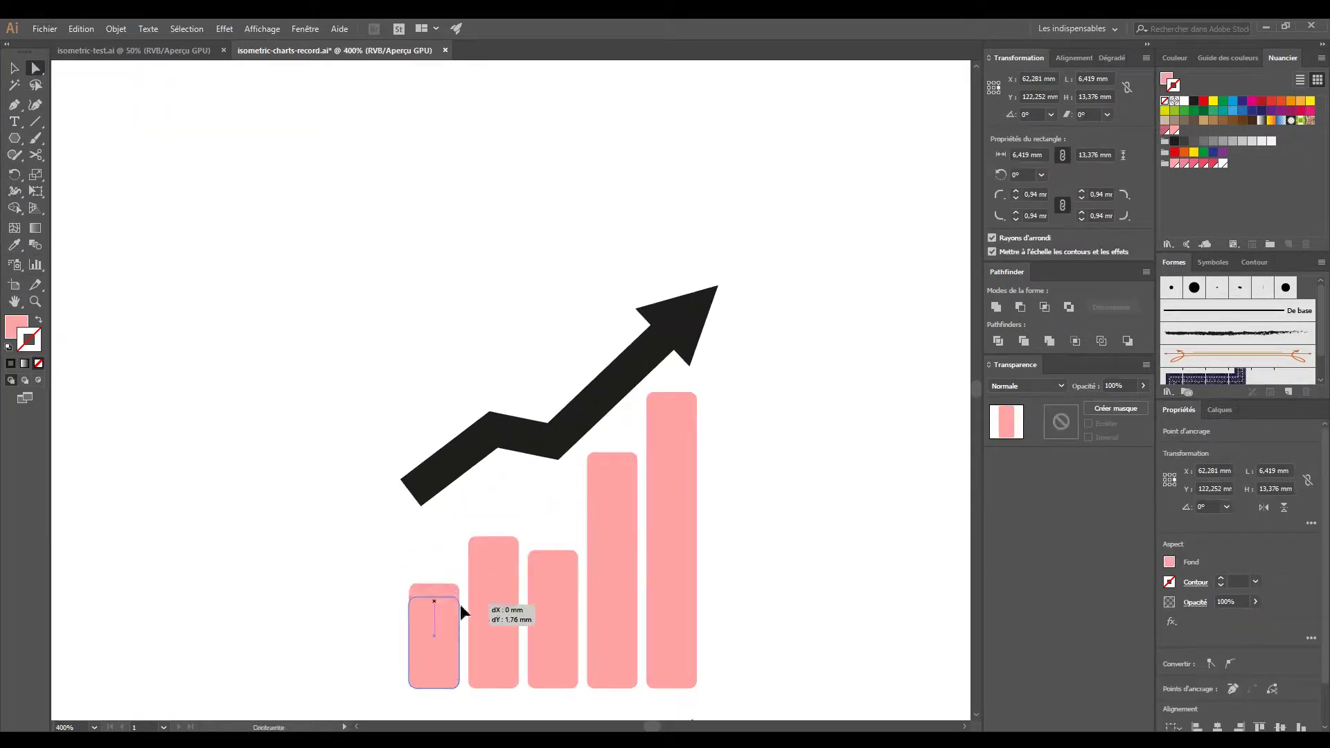
left_click_drag(641, 413, 701, 415)
left_click(748, 305)
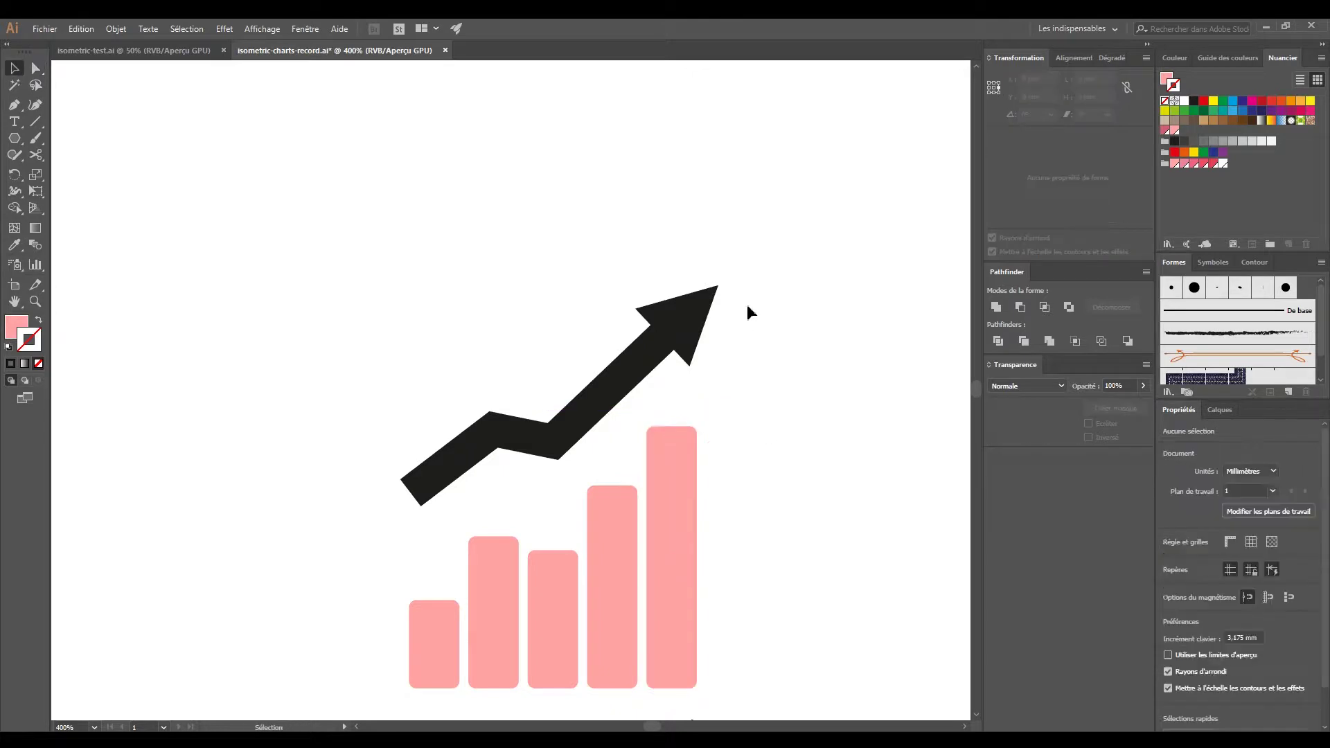
Select the zigzag shaft and adjust its lower bend point
key("v")
left_click(653, 381)
key("ctrl+minus")
left_click(712, 388)
key("ctrl+plus")
key("ctrl+plus")
key("a")
left_click(543, 386)
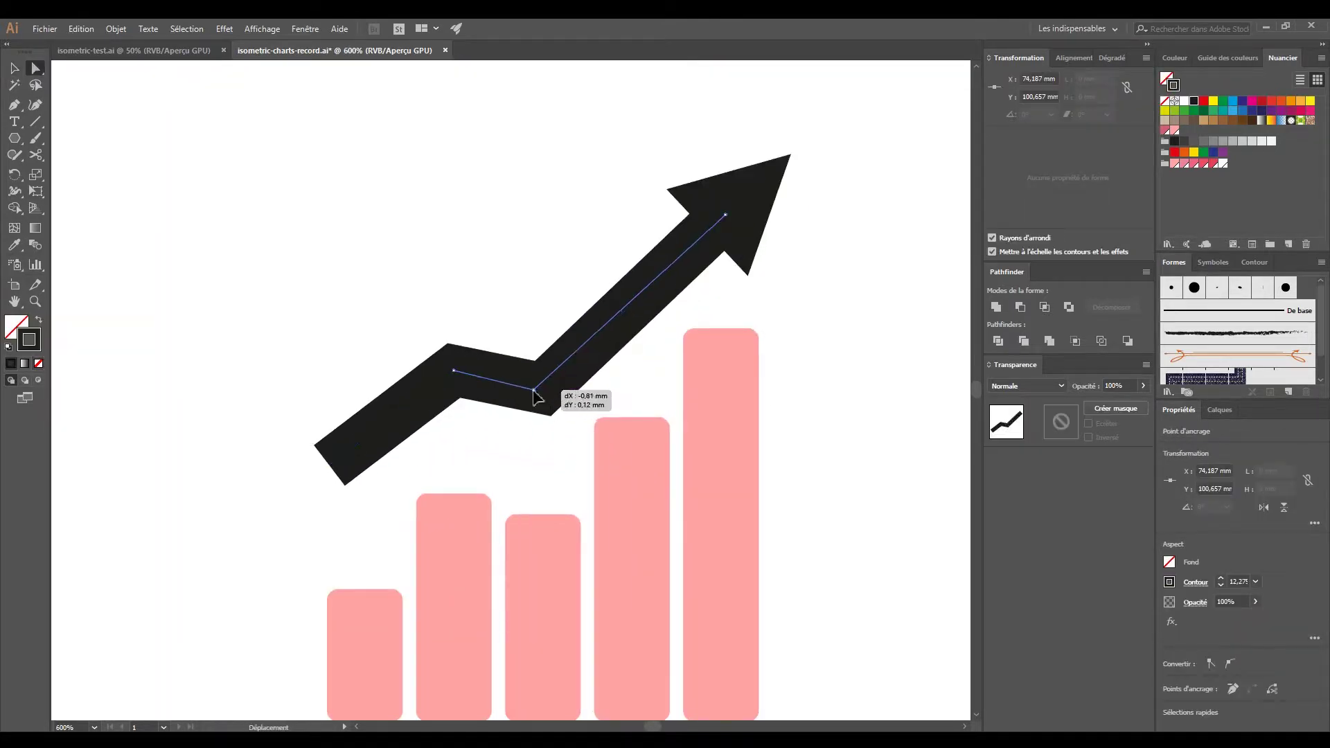
left_click(793, 305)
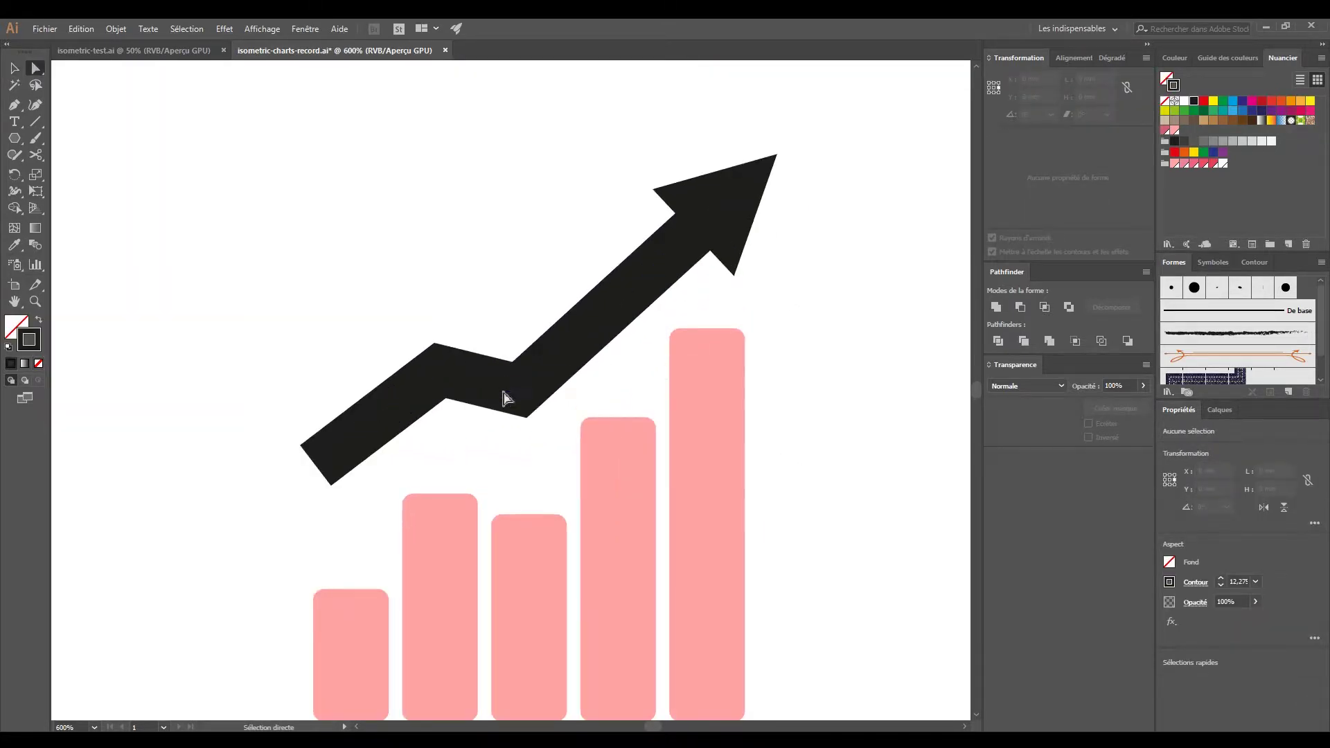
Copy the zigzag arrow and place the copy below the horizontal arrow
key("ctrl+minus")
key("ctrl+minus")
key("v")
left_click(554, 201)
left_click_drag(554, 201, 554, 601)
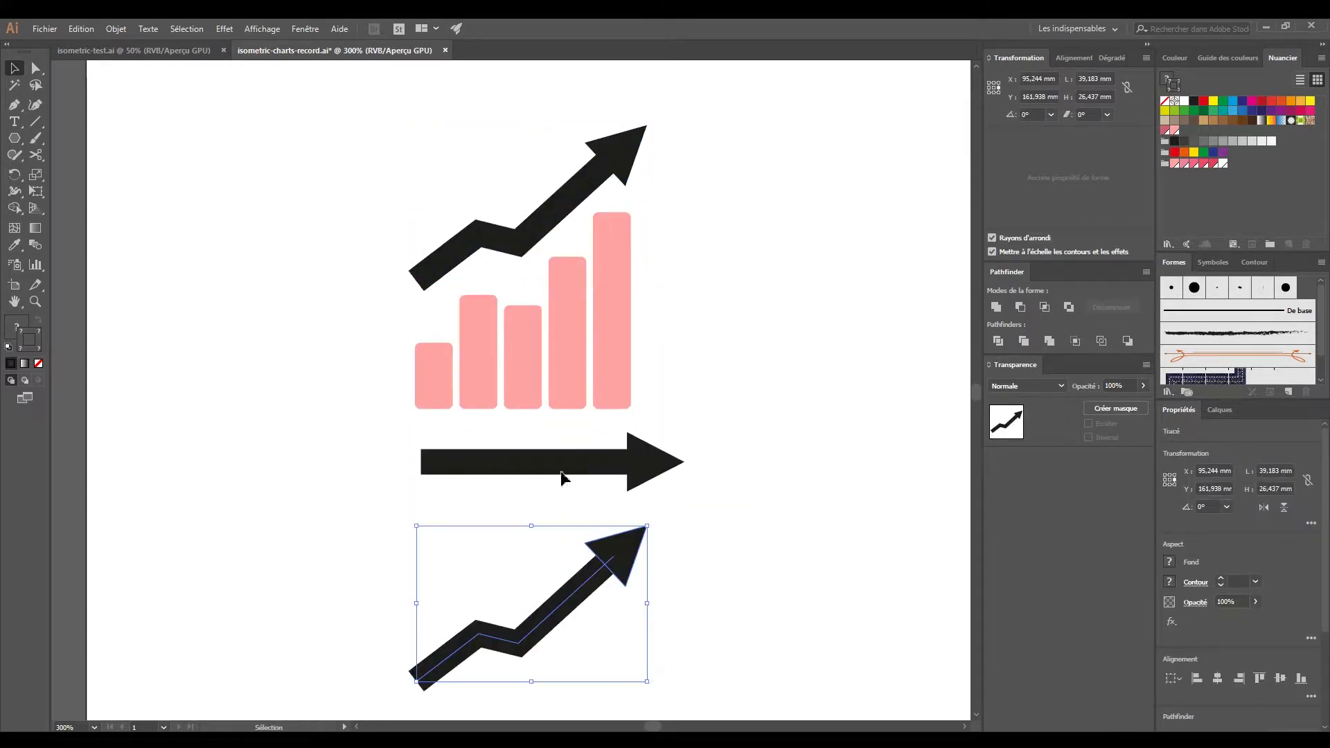
left_click(617, 156)
left_click(601, 411)
Type a '15' label above the first bar and copy it to make the other numbers, including 30
key("ctrl+plus")
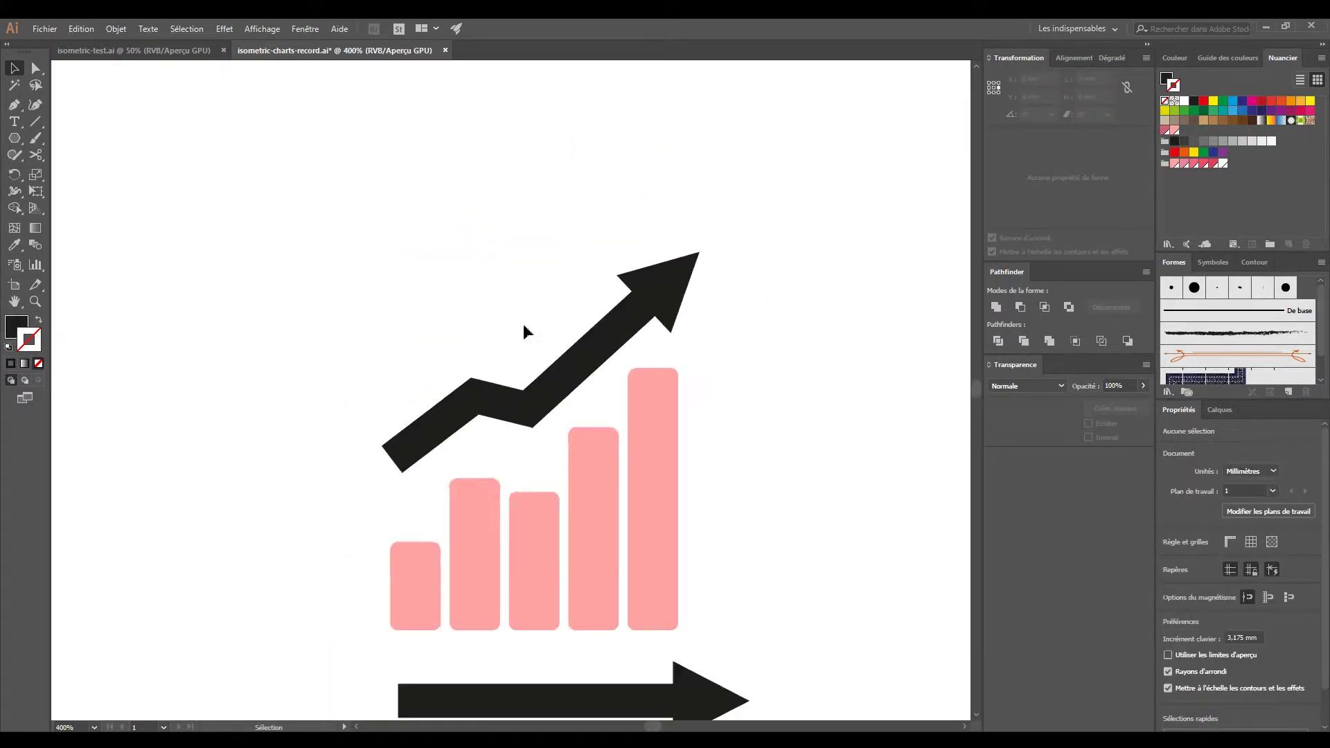
key("t")
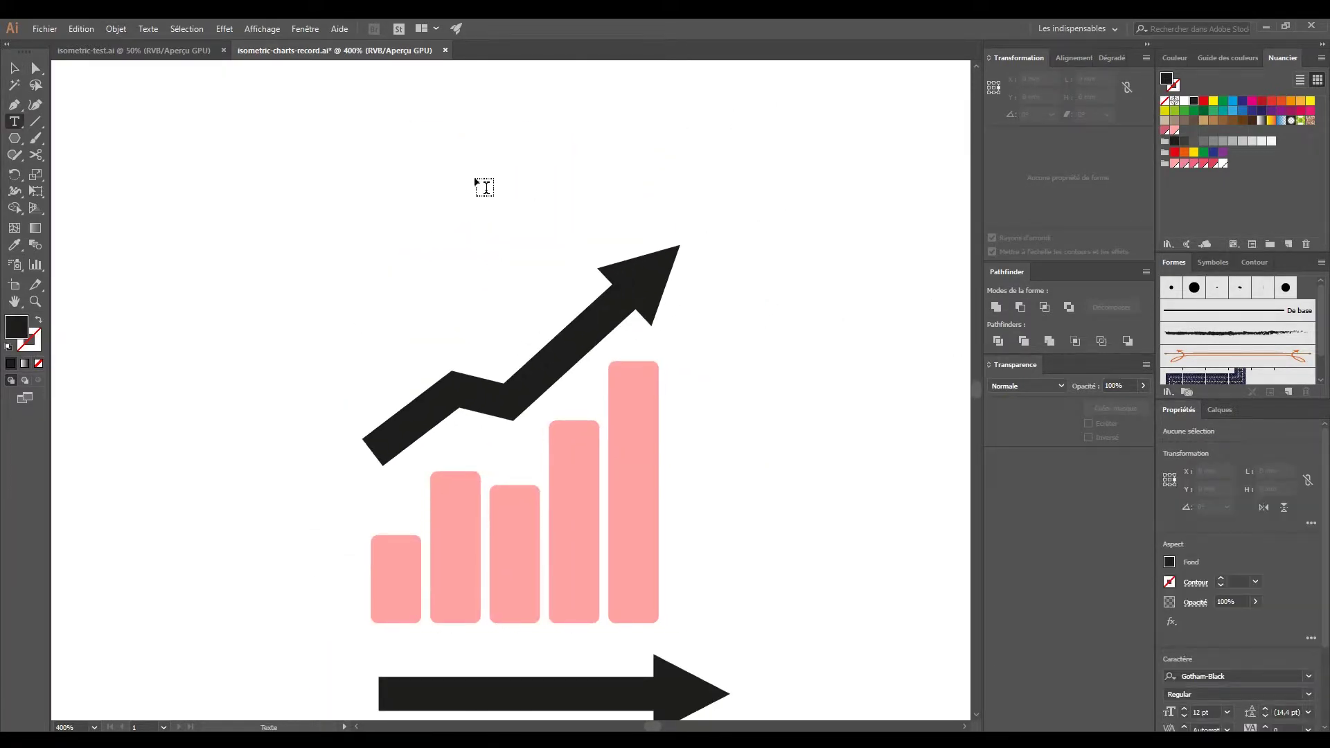
left_click(458, 182)
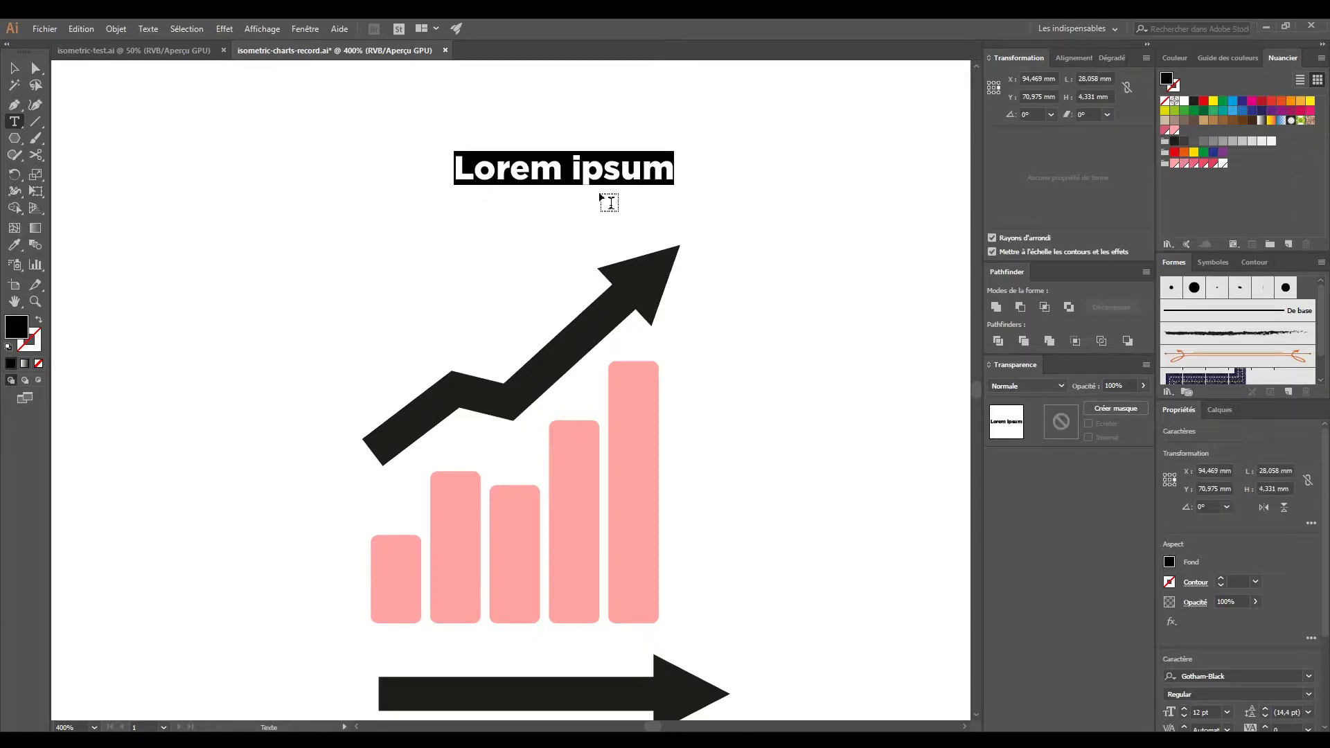
type("15")
key("Escape")
left_click_drag(469, 166, 468, 300)
type("20")
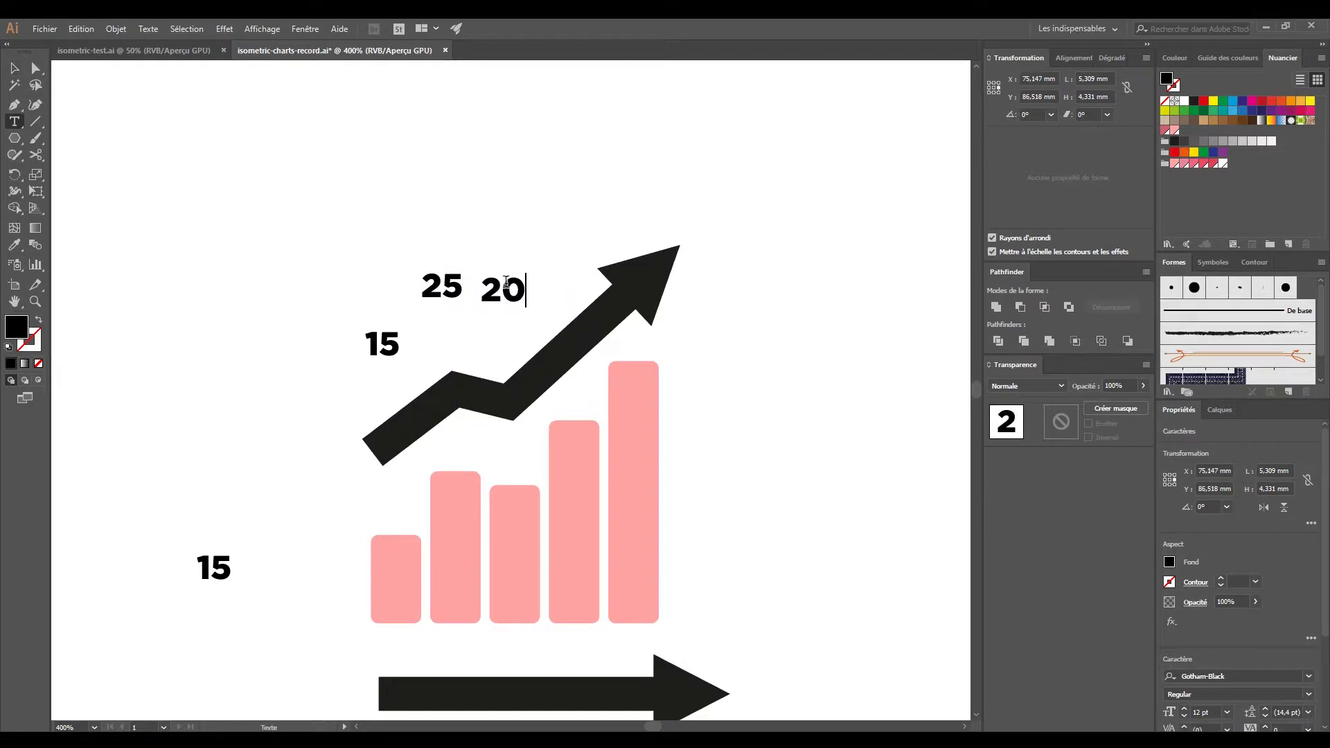
double_click(557, 246)
left_click_drag(502, 290, 627, 206)
double_click(626, 207)
type("45")
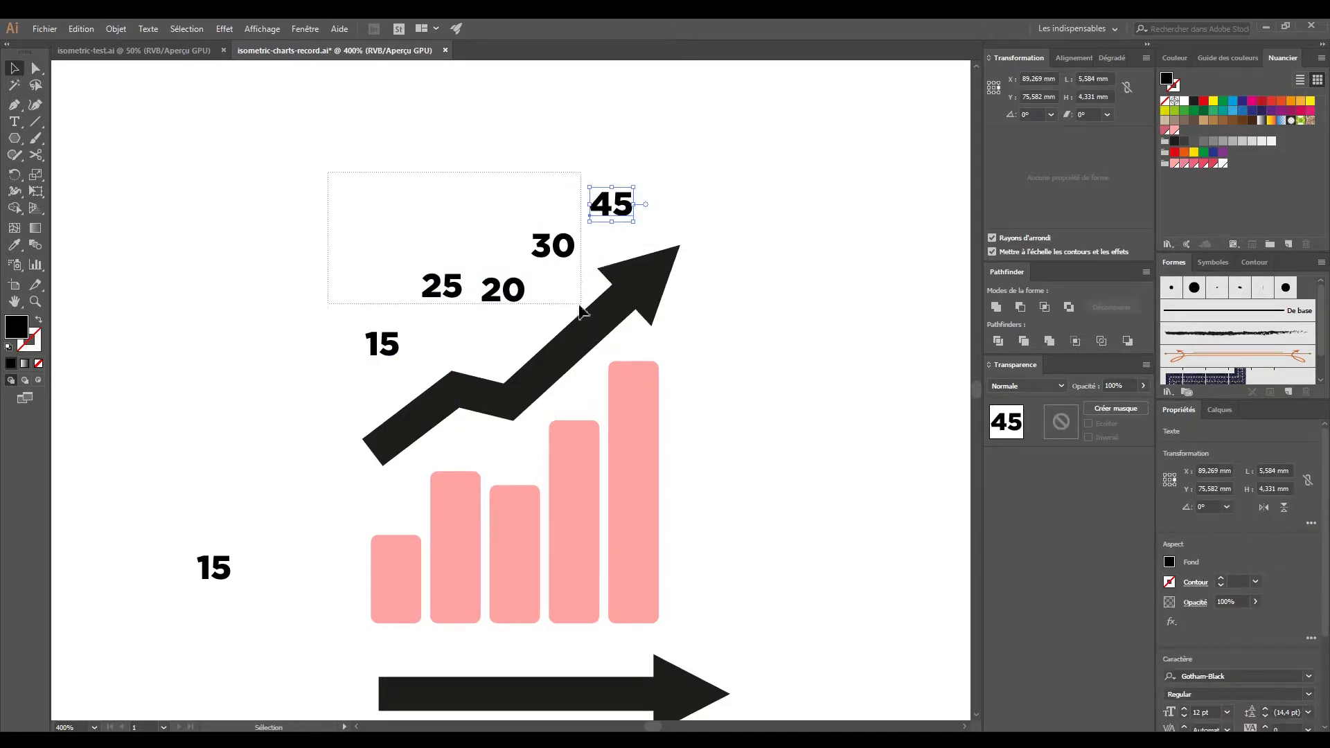
Horizontally centre the 15, 25, 20, 30 and 45 labels over their bars
left_click_drag(581, 311, 554, 363)
left_click(381, 344)
left_click(409, 558, "shift")
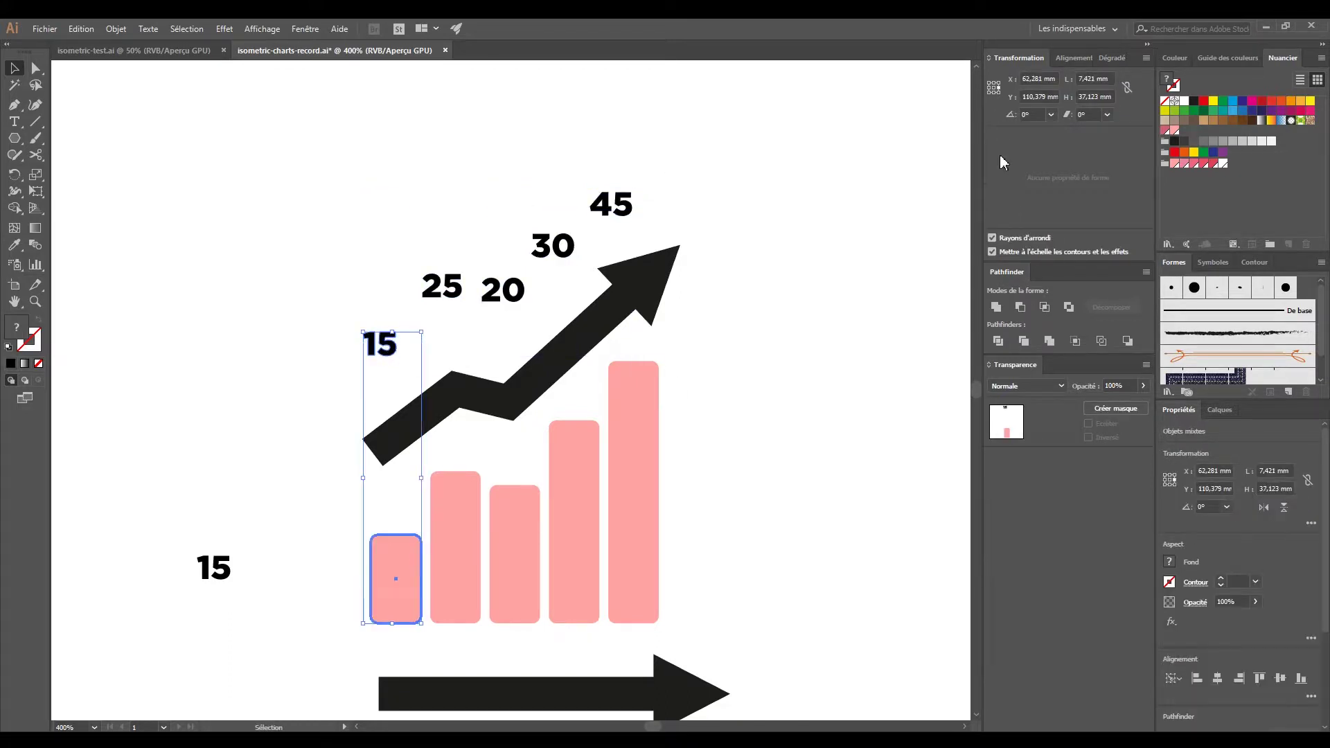
left_click(1073, 58)
left_click(1021, 92)
left_click(1020, 93)
left_click(553, 246)
left_click(584, 430, "shift")
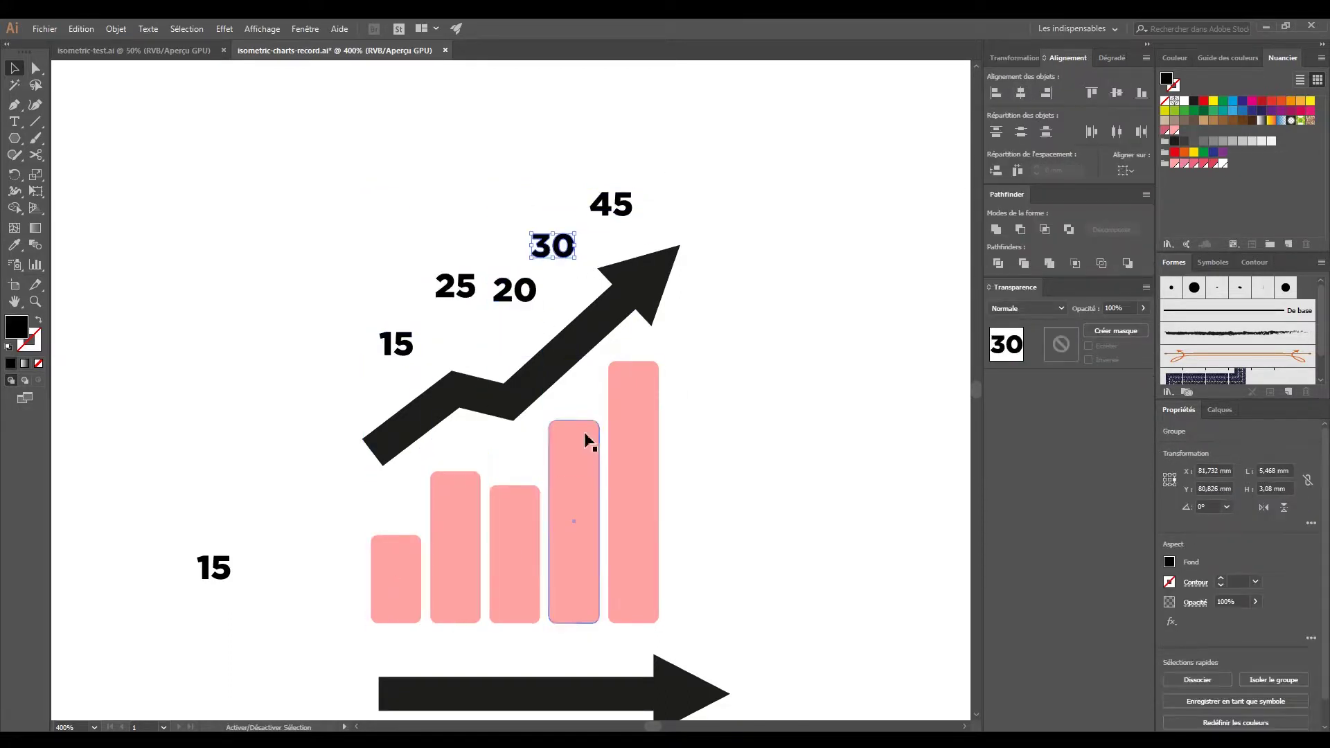
left_click(1020, 92)
left_click(611, 205)
left_click(653, 383, "shift")
left_click(1020, 93)
left_click(596, 210)
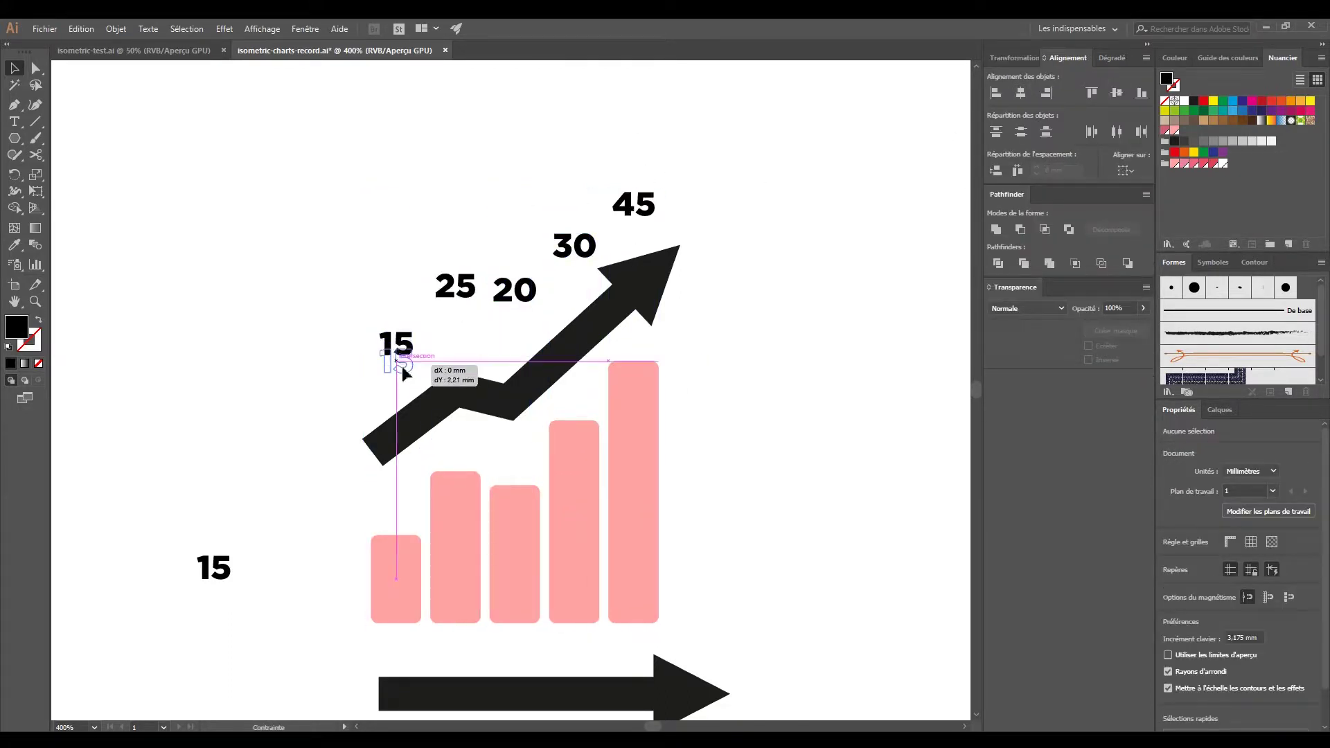
Nudge the 15, 25 and 45 labels into place, enlarge 45, and copy a label above the chart
left_click_drag(403, 373, 404, 378)
left_click_drag(463, 292, 463, 337)
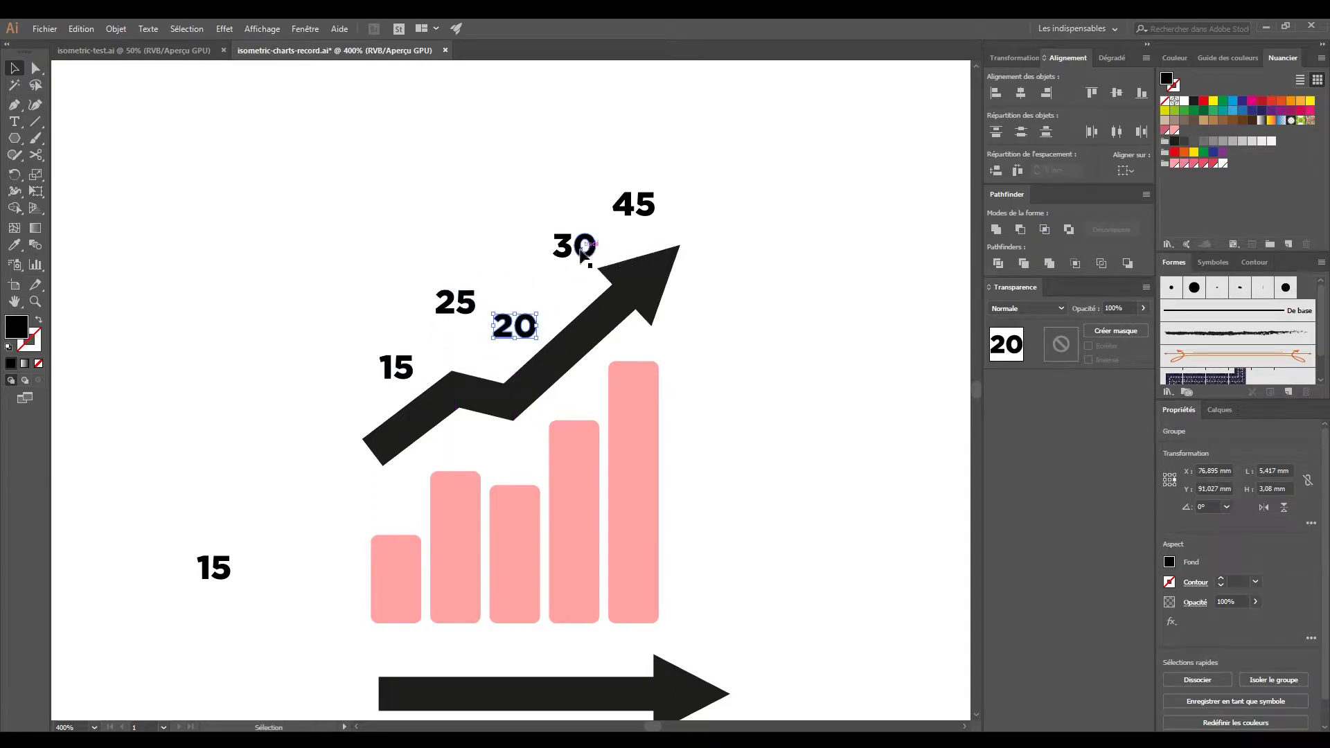
scroll(580, 253, "down", 1)
left_click_drag(473, 291, 474, 283)
mouse_move(634, 195)
left_mouse_down()
mouse_move(633, 178)
mouse_move(689, 158)
left_mouse_up()
left_click(712, 600)
scroll(712, 600, "down", 1)
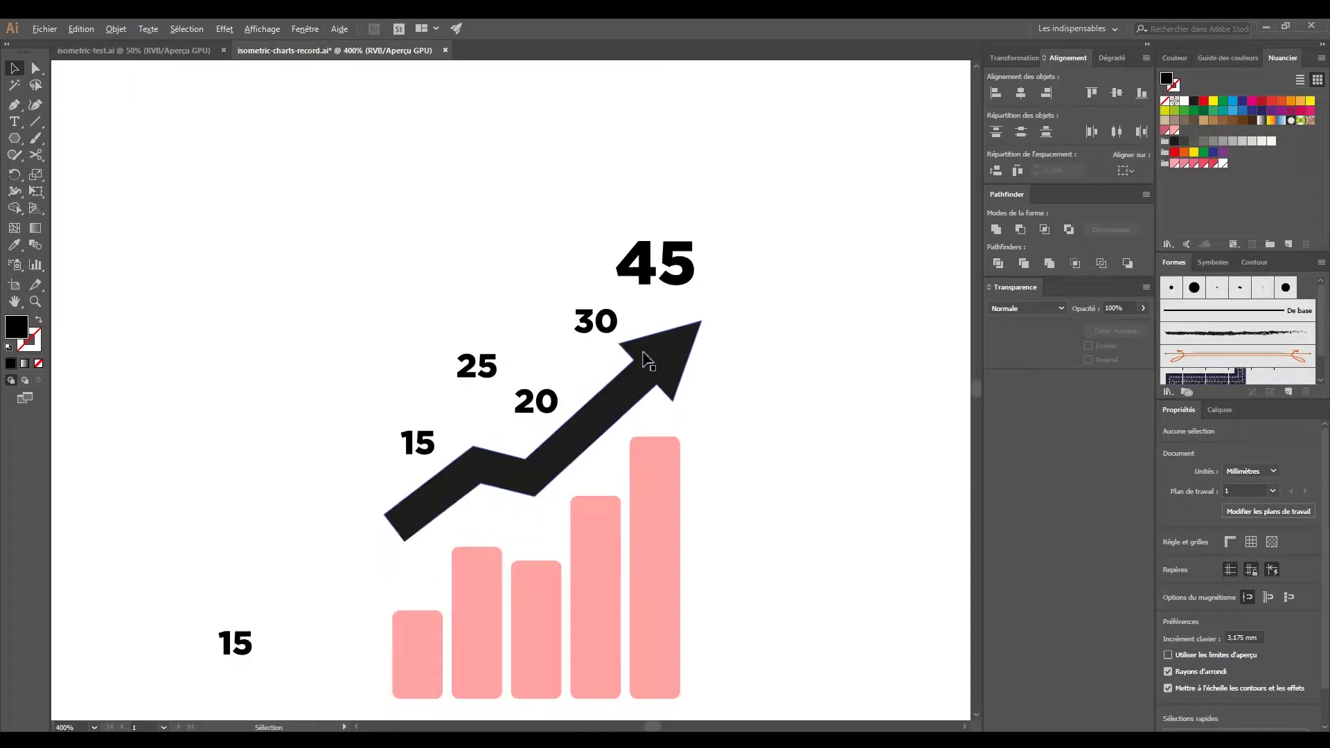
scroll(651, 392, "down", 1)
scroll(624, 371, "up", 1)
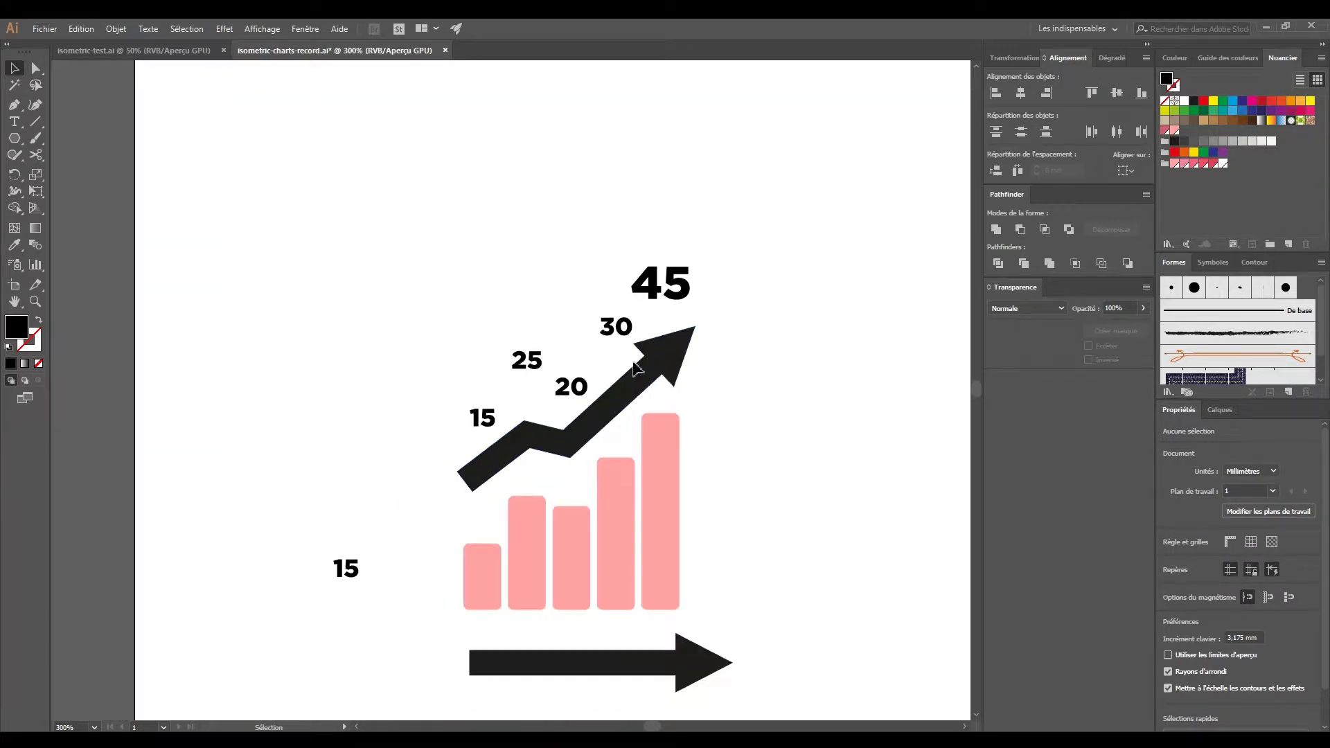
scroll(625, 359, "up", 1)
mouse_move(249, 636)
left_mouse_down()
mouse_move(534, 199)
mouse_move(594, 155)
left_mouse_up()
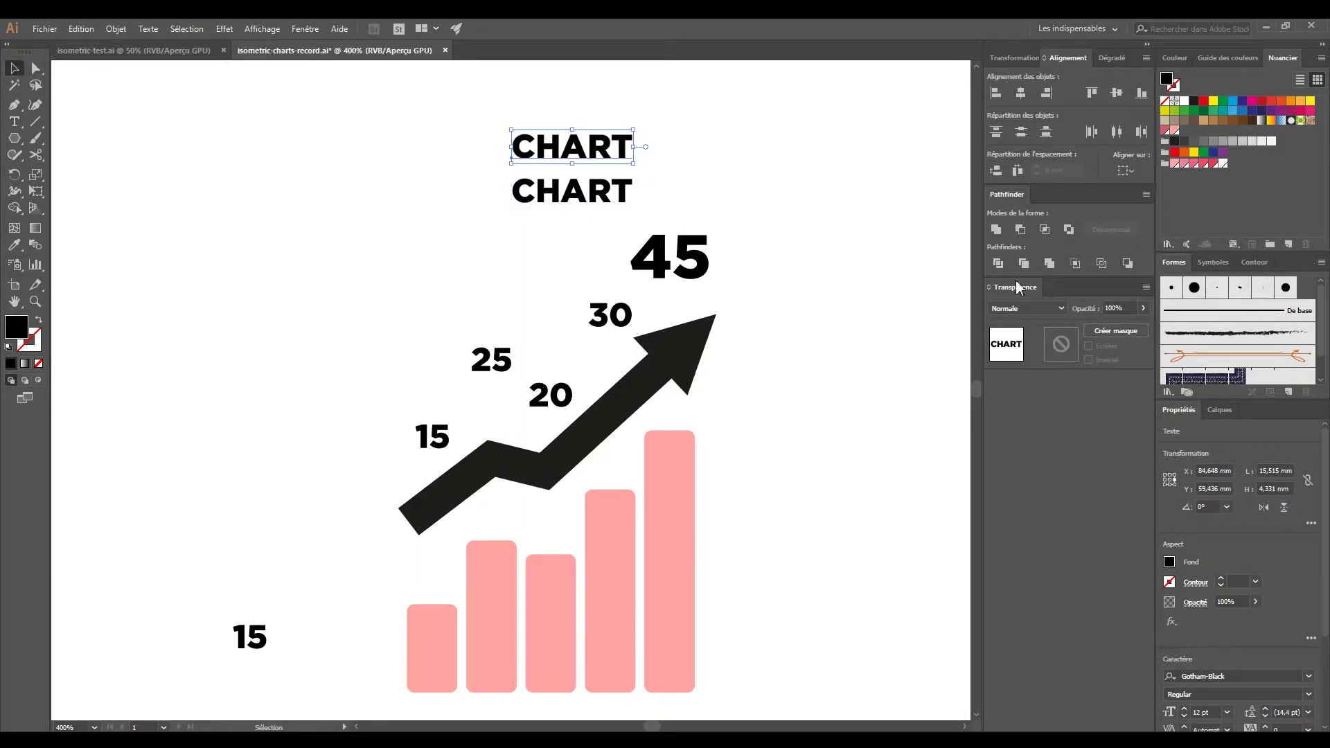
Edit the copied text into the words COOL and CHART, and enlarge CHART
double_click(594, 156)
type("COOL")
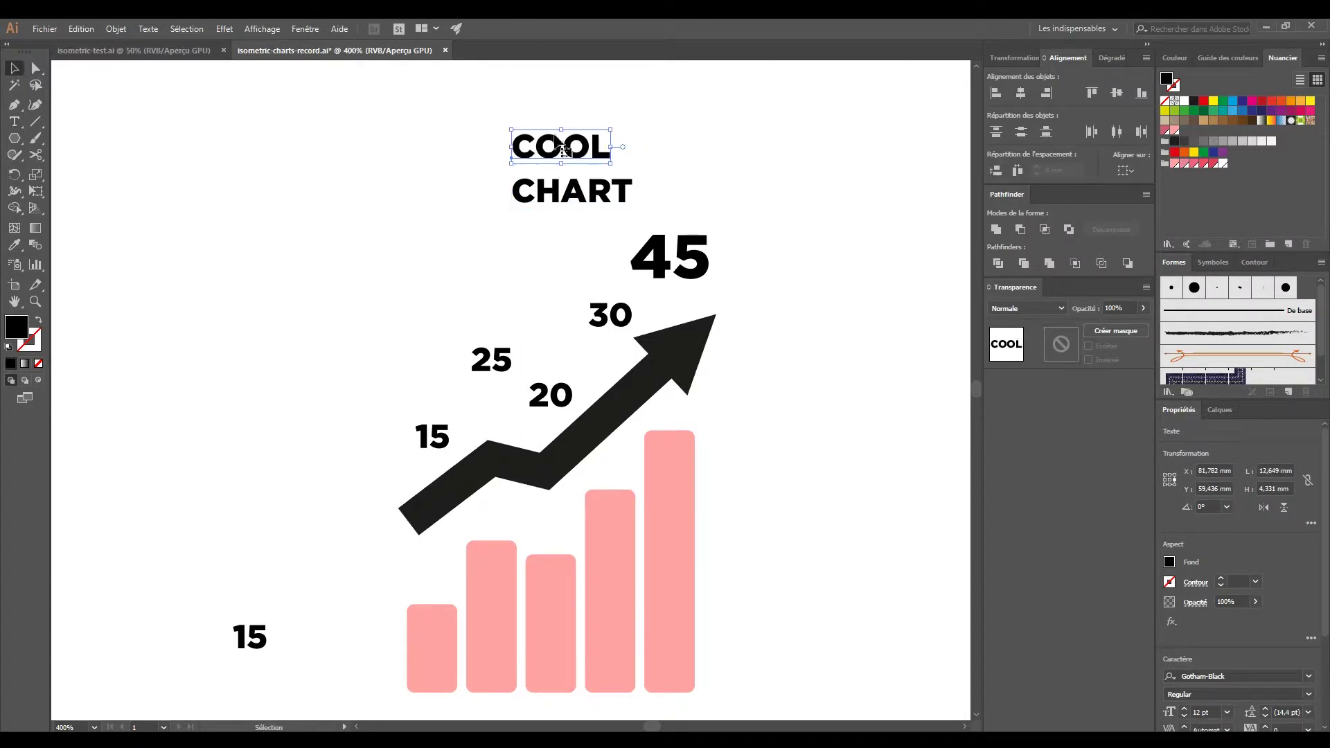
key("Escape")
left_click(596, 164)
key("ctrl+minus")
key("ctrl+minus")
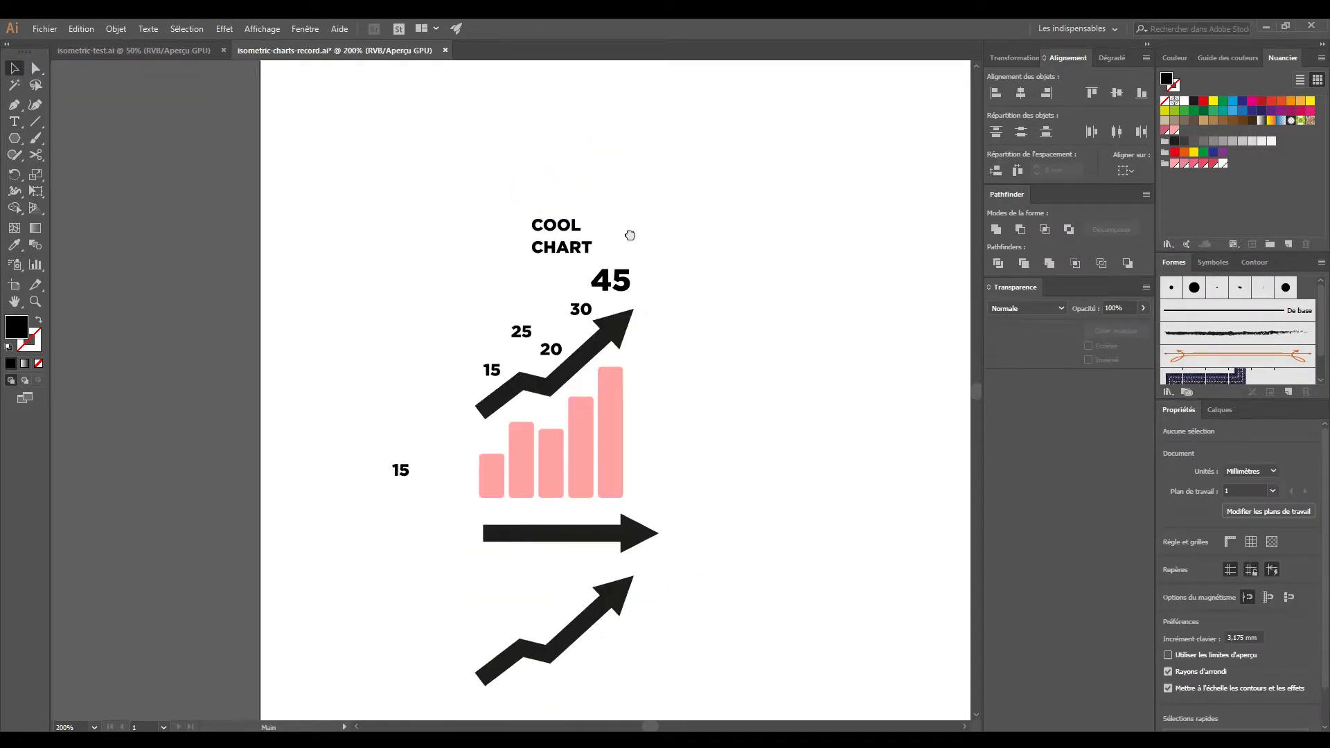
key("ctrl+plus")
left_click_drag(579, 262, 406, 290)
Scale COOL up to match CHART's width and move the title up above the chart
left_click(521, 222)
left_click_drag(559, 234, 622, 246)
left_click_drag(484, 212, 407, 182)
left_click(403, 579)
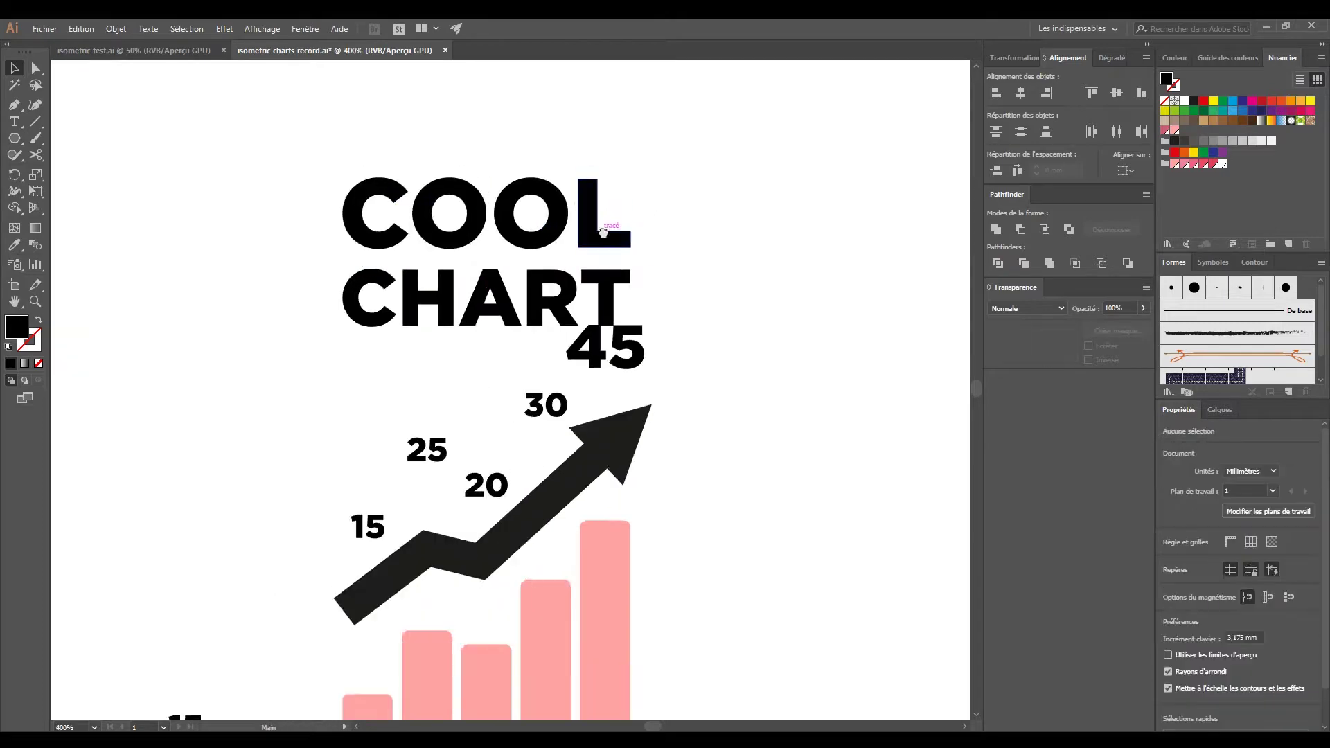
left_click_drag(599, 235, 600, 206)
key("ctrl+plus")
left_click(631, 385)
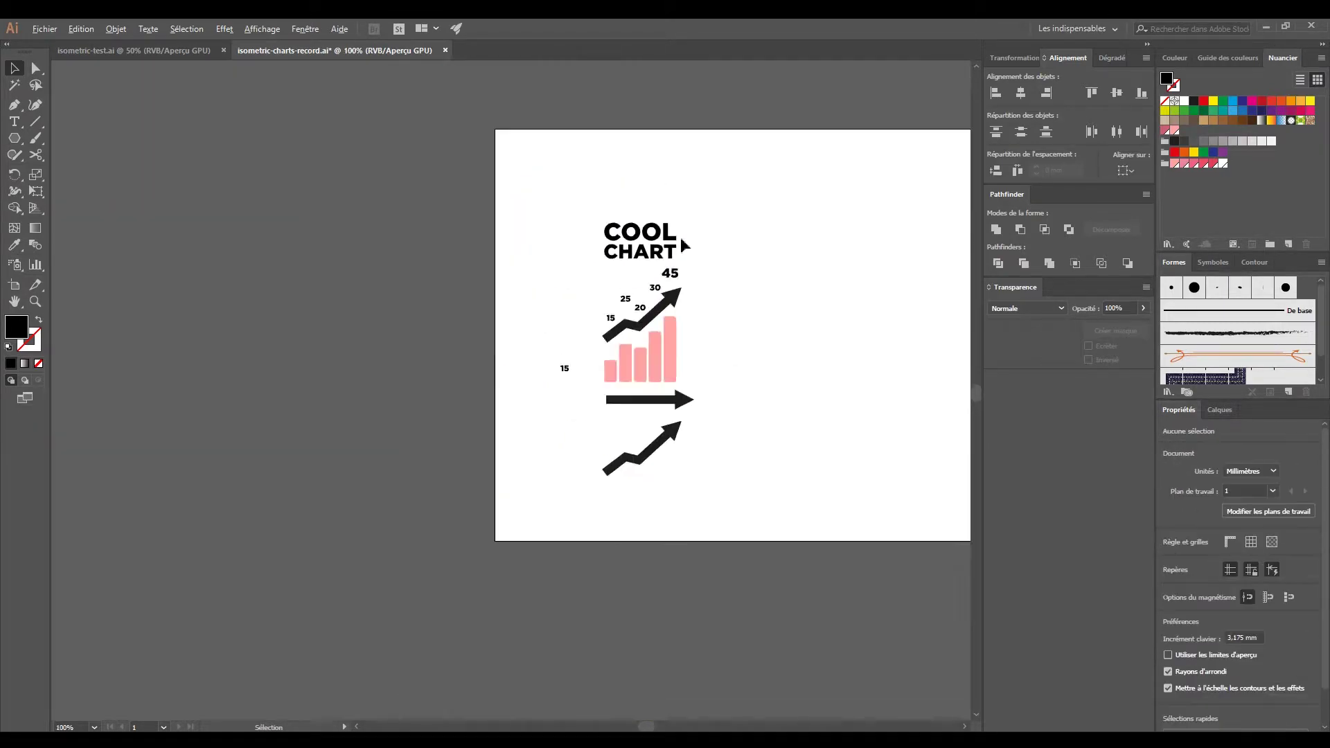
key("ctrl+minus")
key("ctrl+minus")
key("ctrl+minus")
left_click(621, 447)
Duplicate the whole chart to the right and group the copy's bars and arrow separately from its title and numbers
key("ctrl+a")
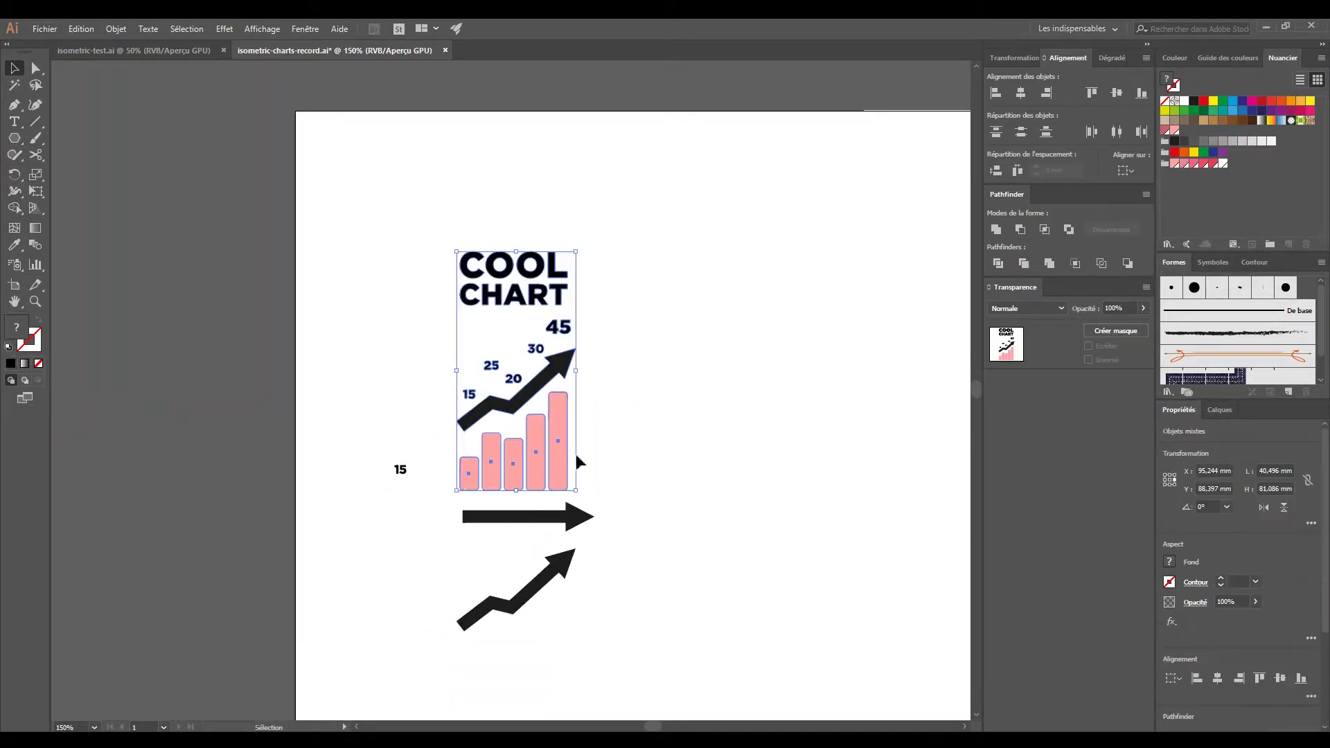
key("ctrl+minus")
key("ctrl+plus")
left_click_drag(475, 360, 717, 372)
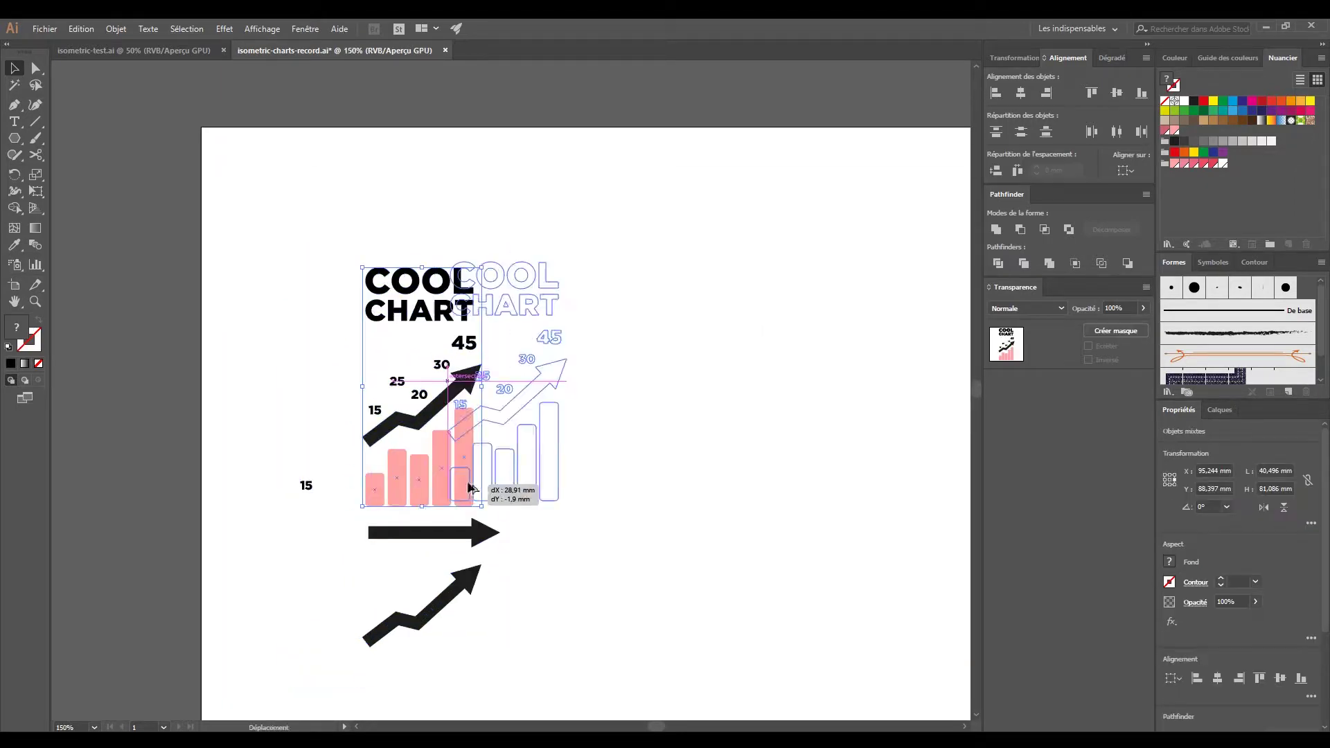
left_click(717, 373)
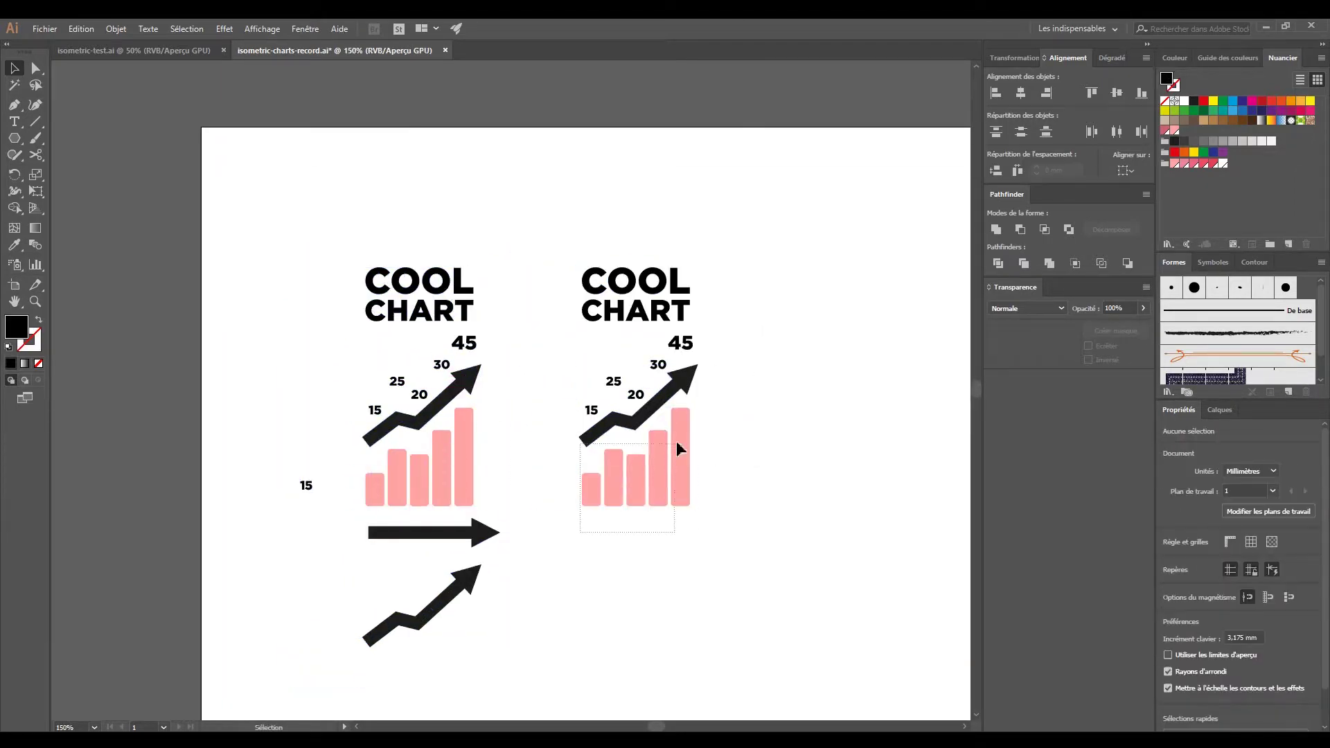
left_click_drag(677, 445, 686, 430)
key("ctrl+plus")
key("ctrl+plus")
left_click(633, 284)
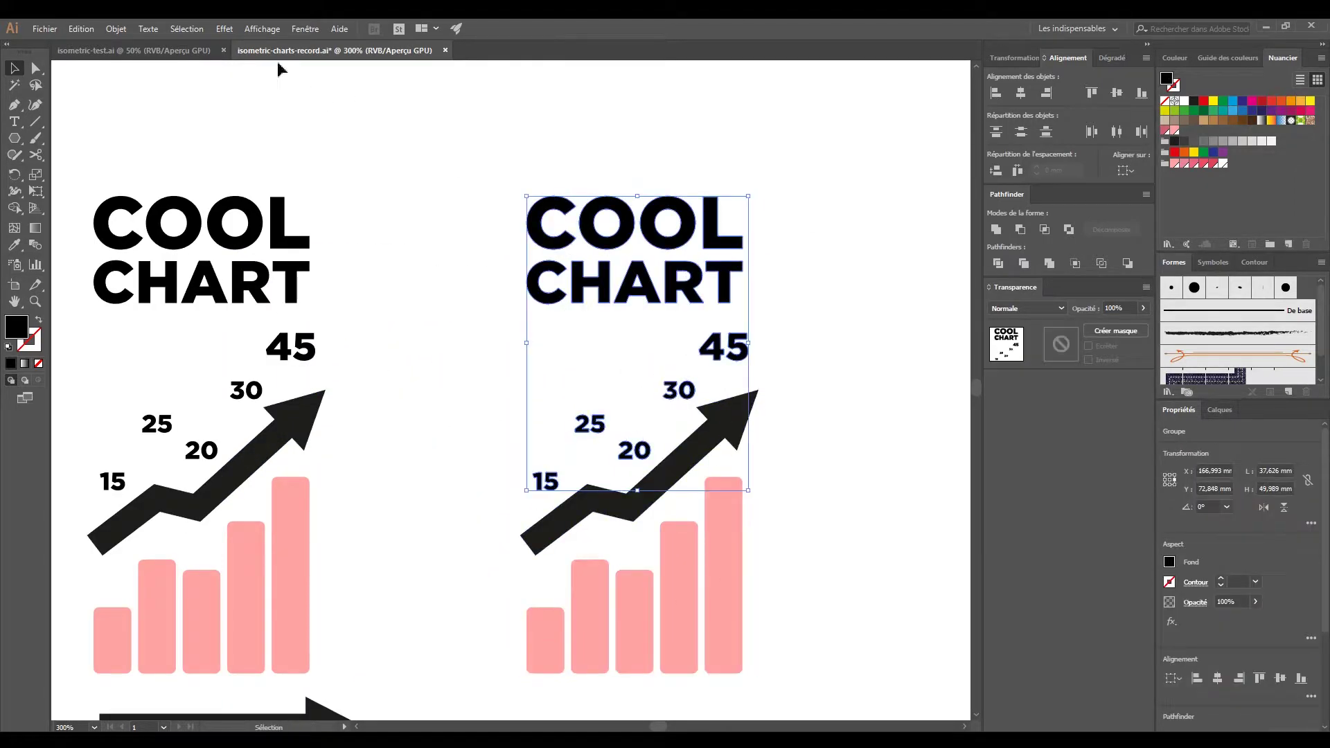
left_click(730, 443)
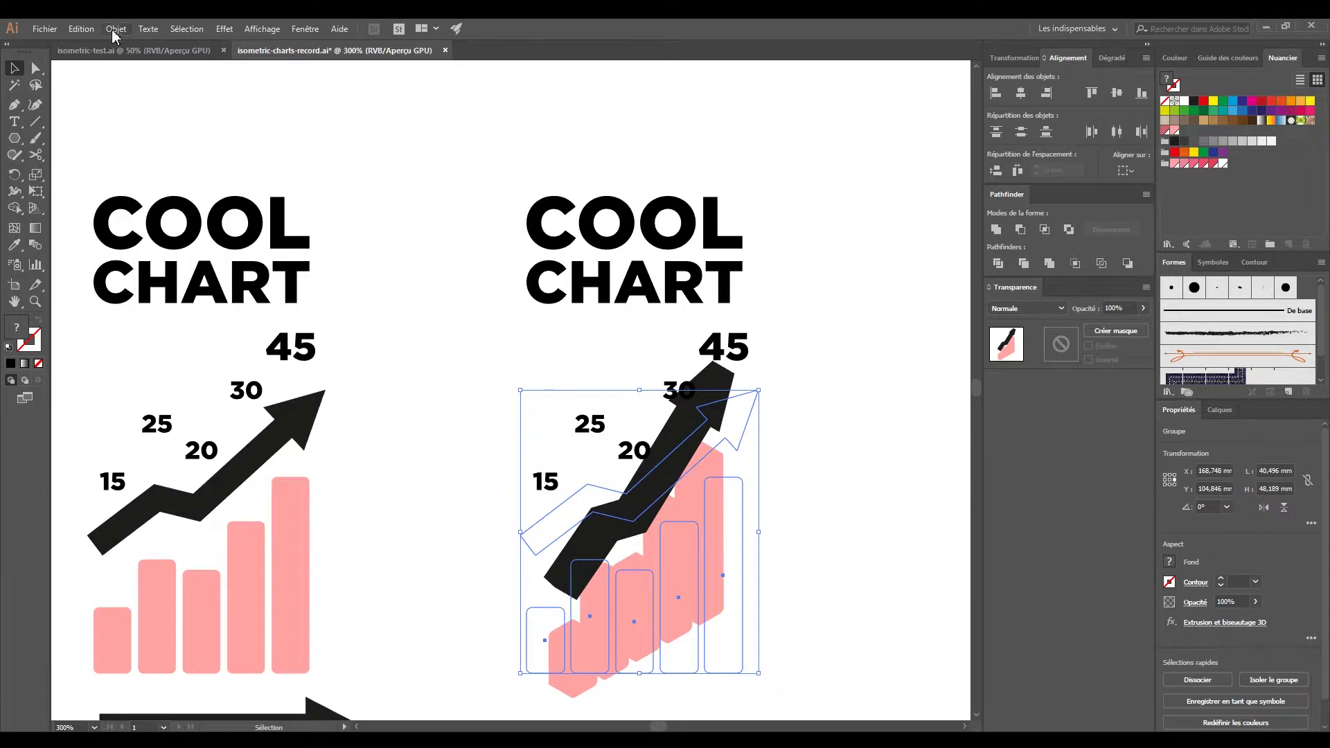
Reapply the 3D Extrude & Bevel effect to the copy's title-and-numbers group
key("ctrl+alt+bracketright")
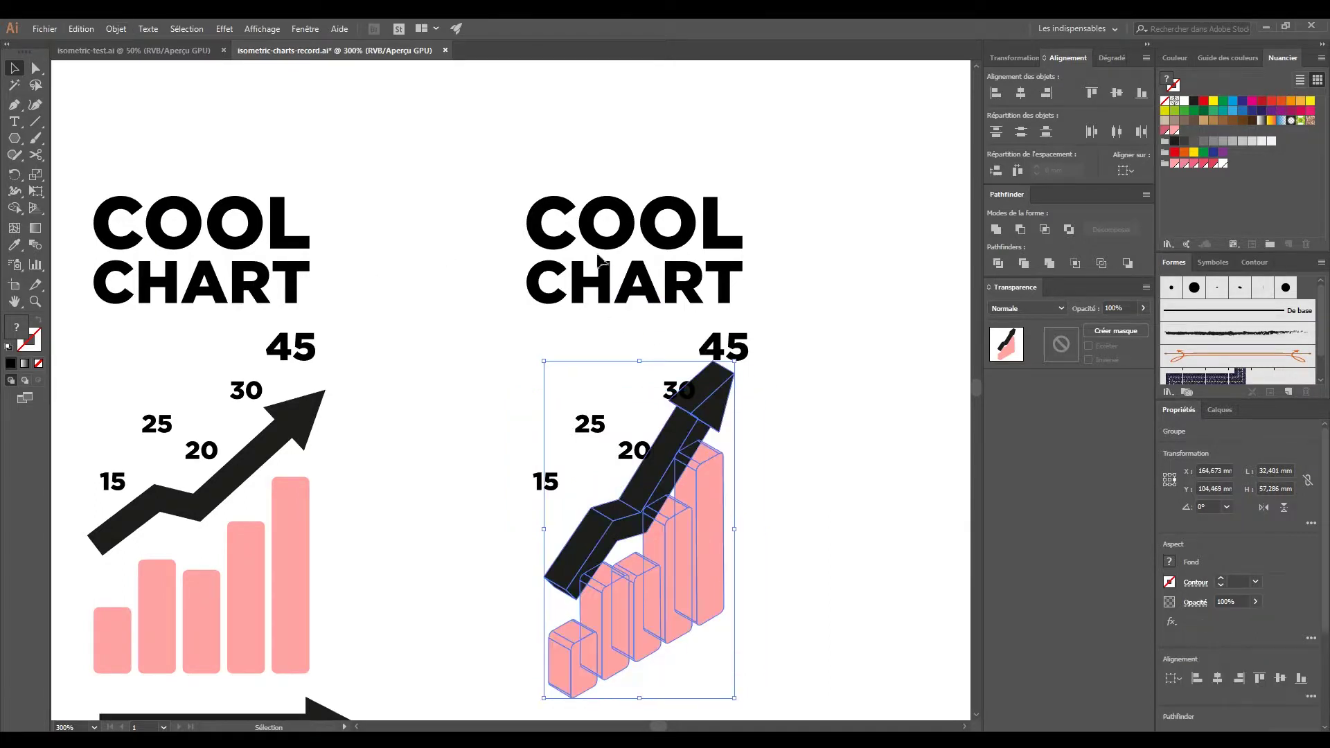
key("ctrl+shift+e")
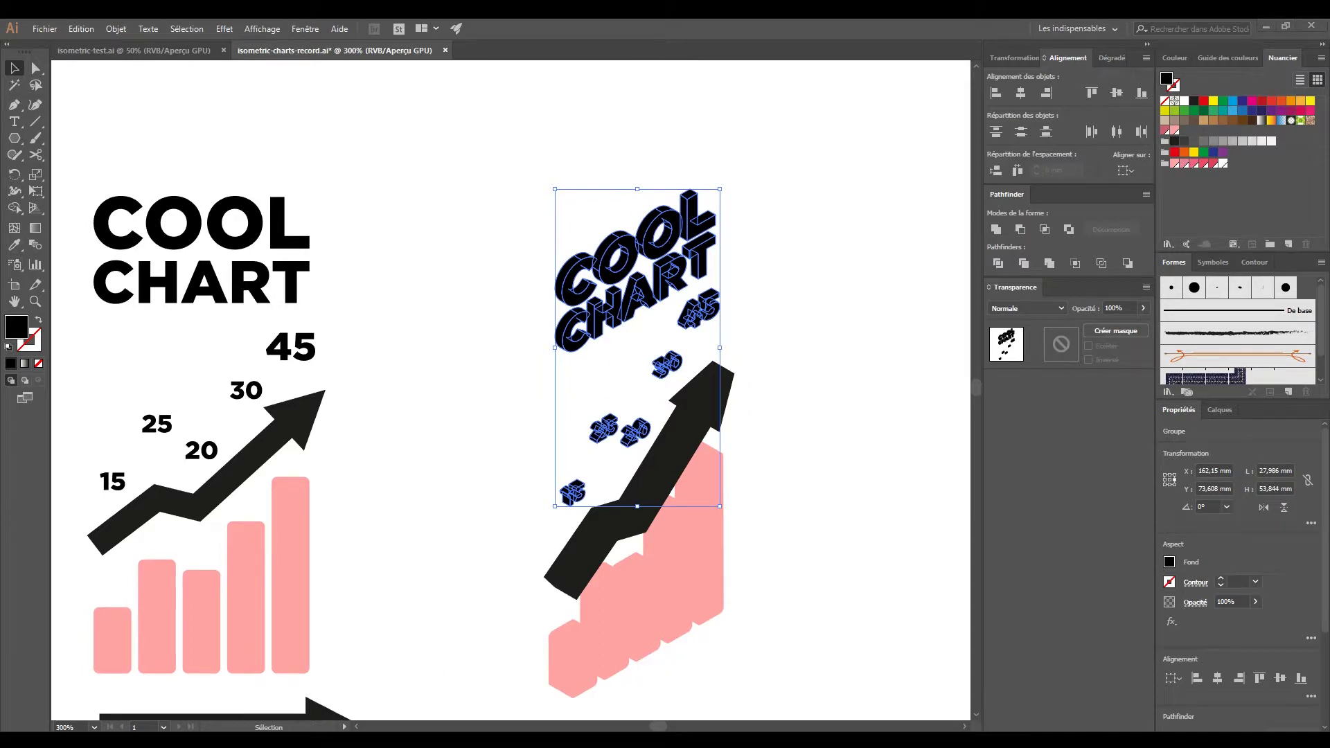
key("ctrl+shift+a")
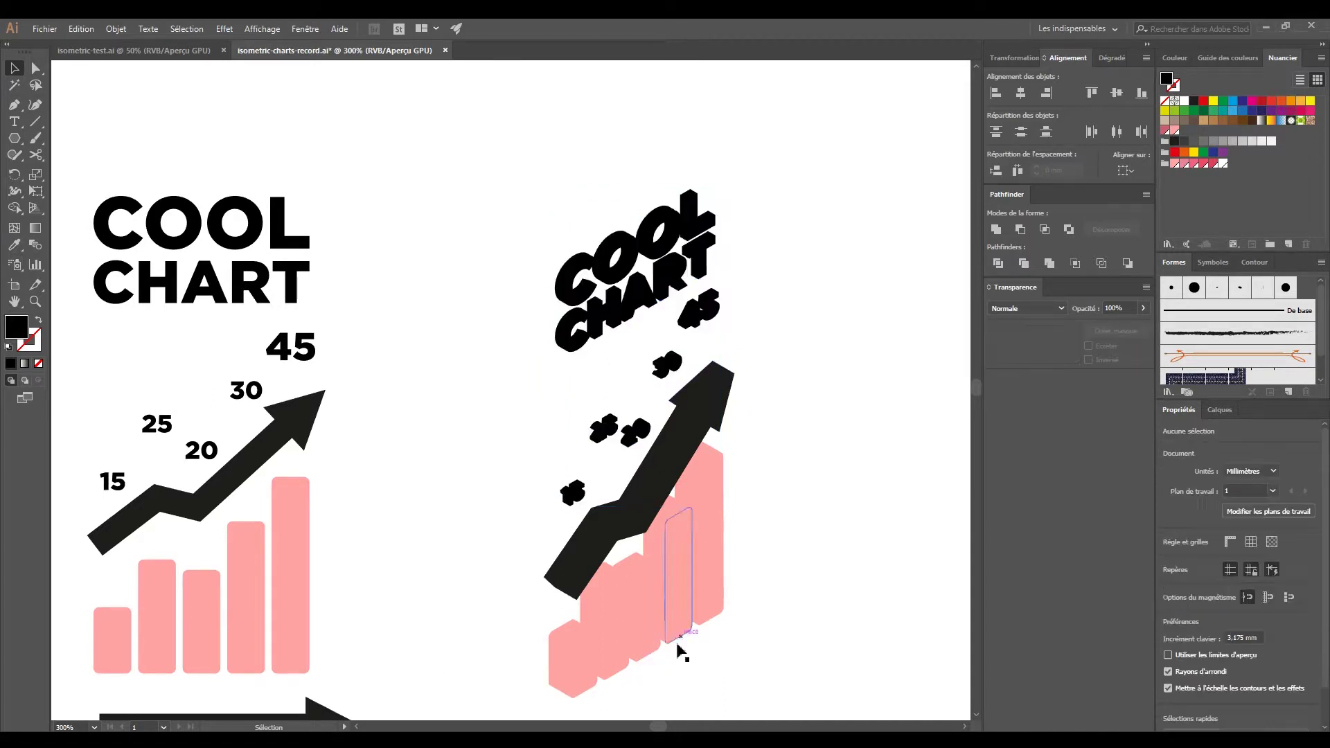
key("ctrl+1")
left_click_drag(453, 332, 263, 325)
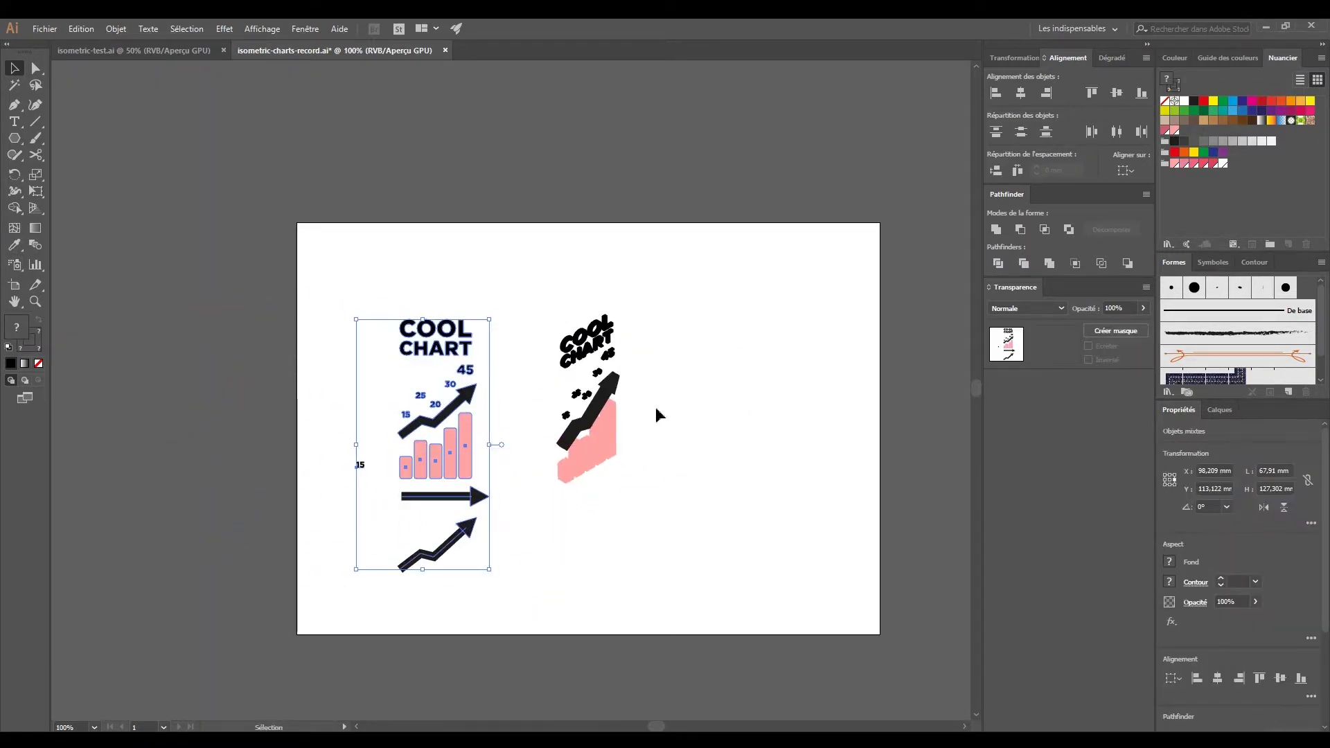
Move the flat chart off the artboard to the left
left_click(603, 425, "shift")
left_click_drag(603, 424, 255, 425)
key("ctrl+shift+a")
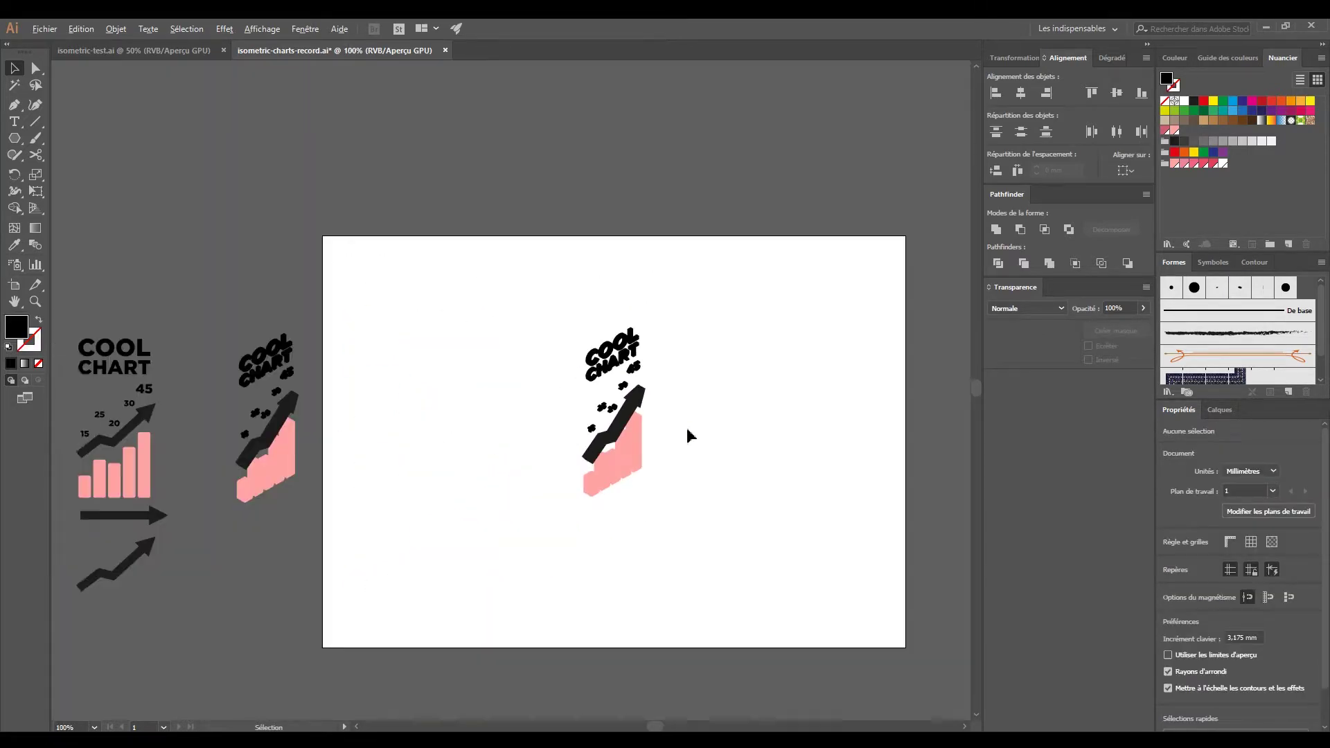
Draw an artboard-sized rectangle behind the isometric chart and fill it light grey
key("m")
left_click_drag(288, 202, 871, 612)
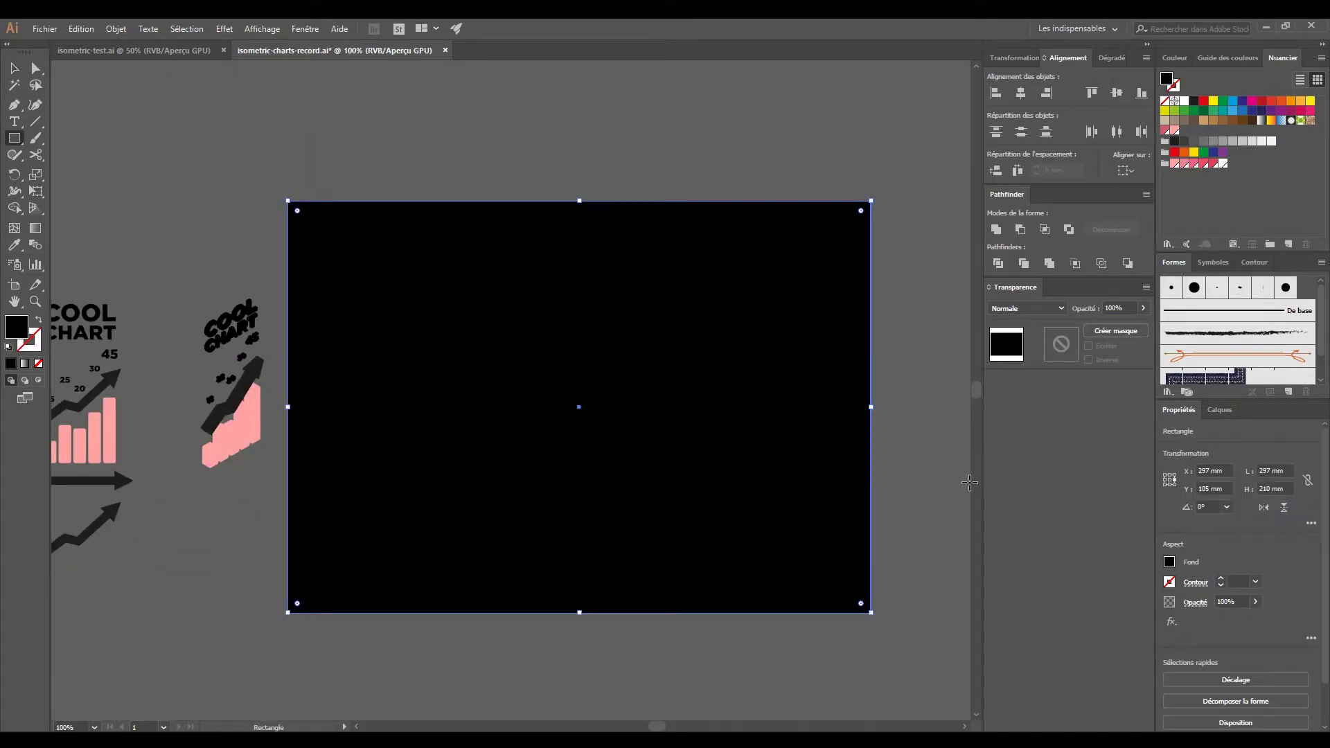
key("v")
left_click(1175, 164)
left_click(1256, 141)
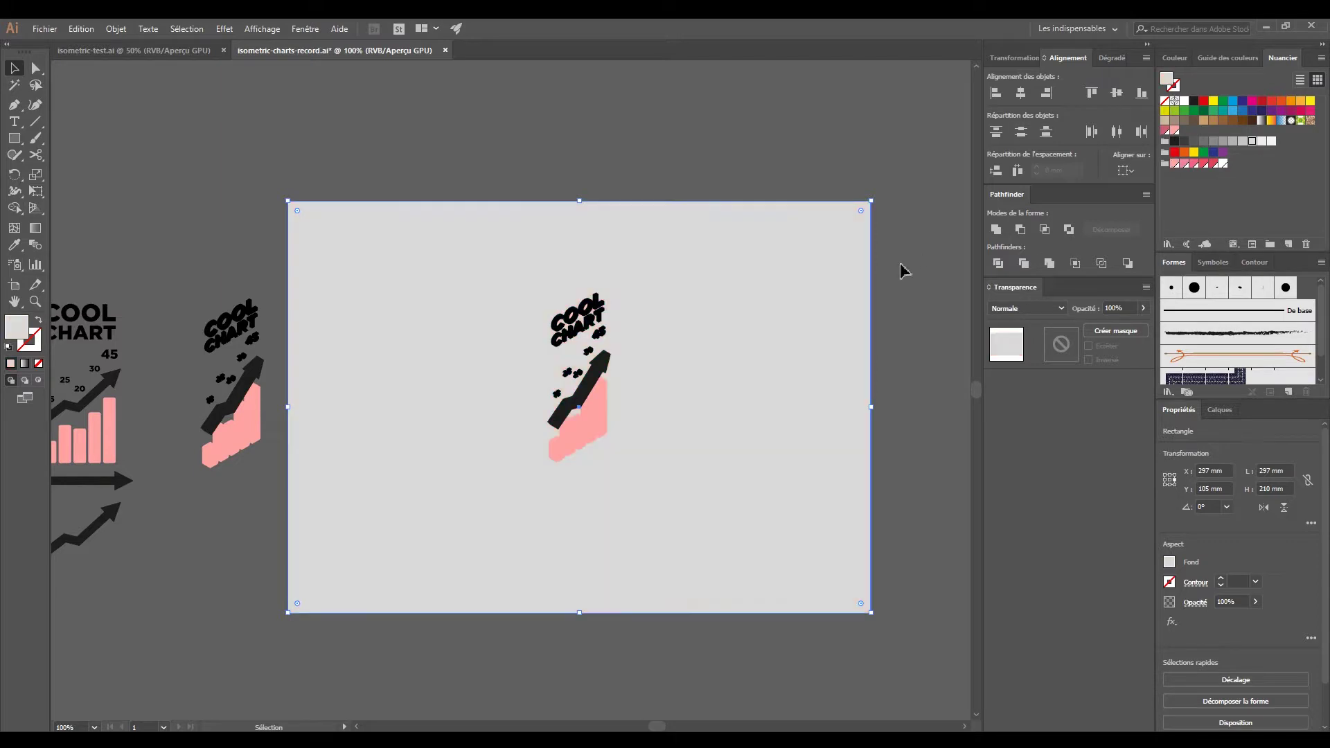
left_click(232, 388)
left_click_drag(232, 388, 181, 388)
scroll(226, 302, "left", 3)
left_click(361, 416)
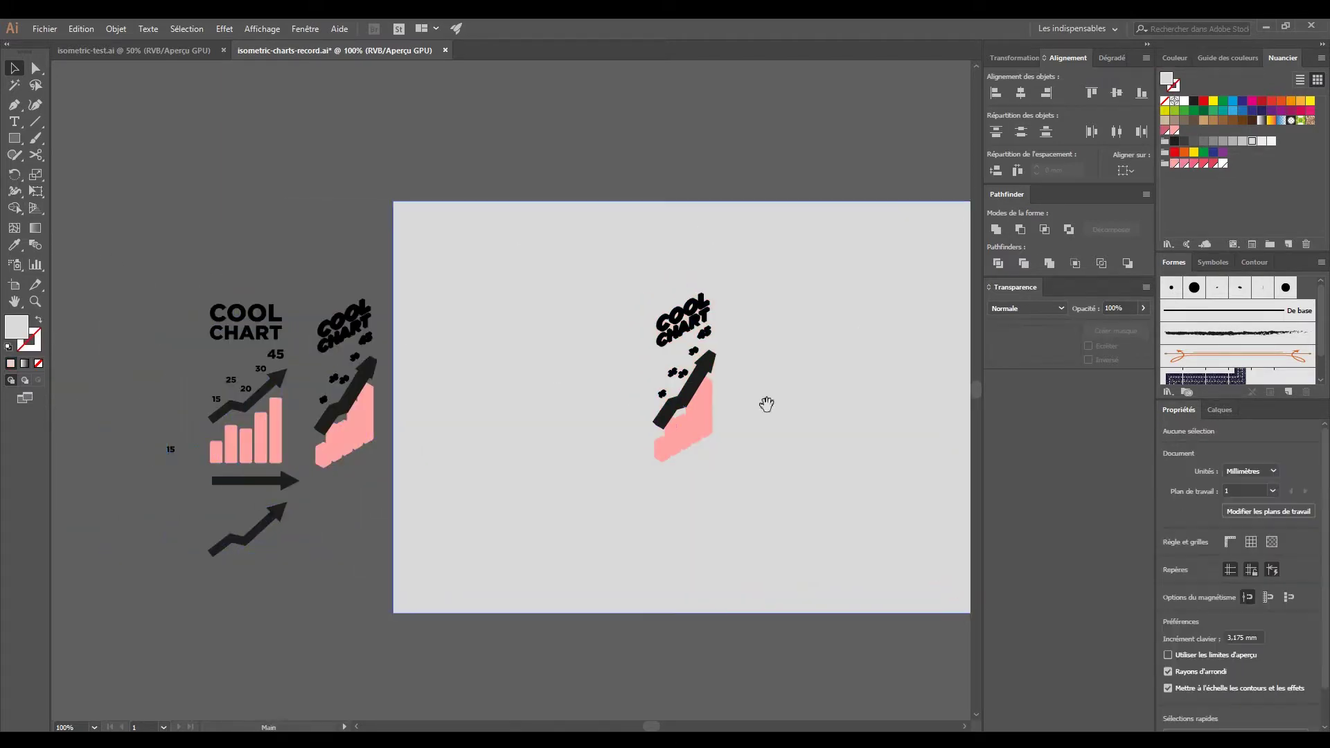
scroll(727, 416, "up", 3)
left_click(641, 430, "ctrl")
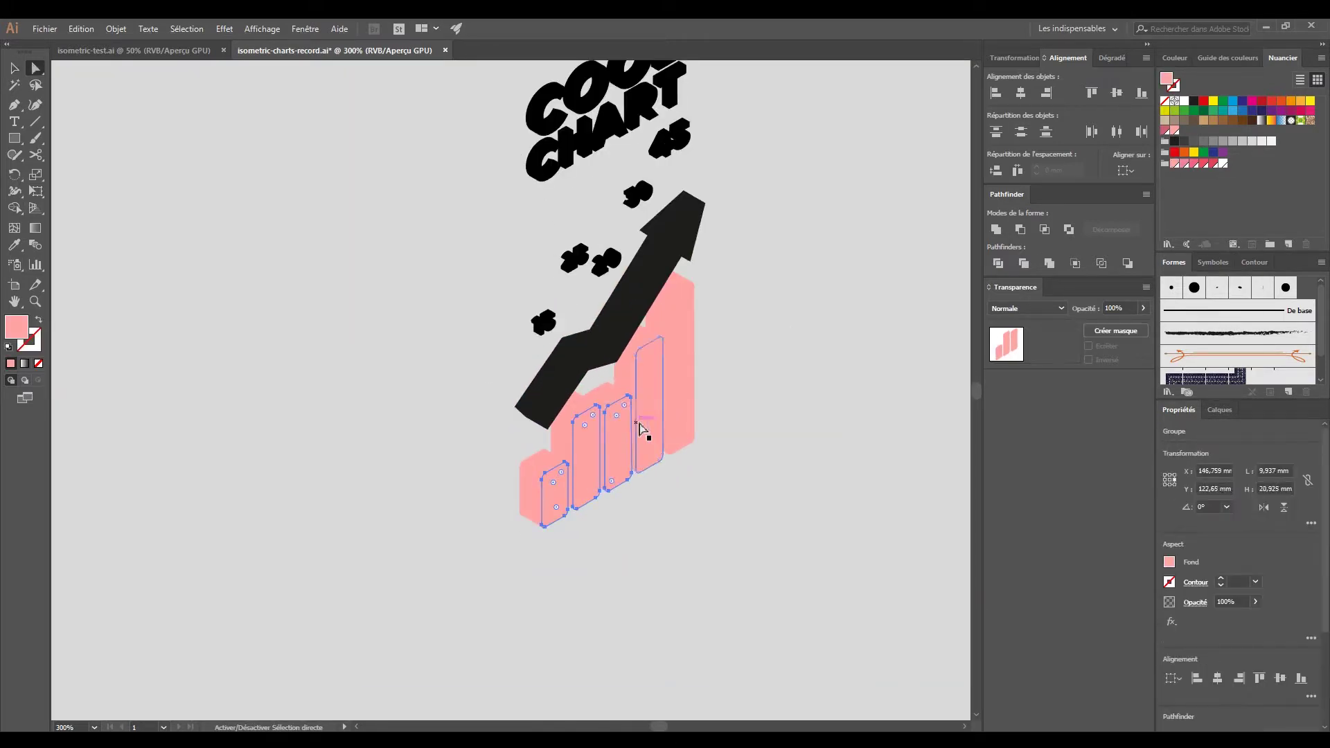
In isolation mode, make the bar fronts white and the arrow's front face red
double_click(658, 339)
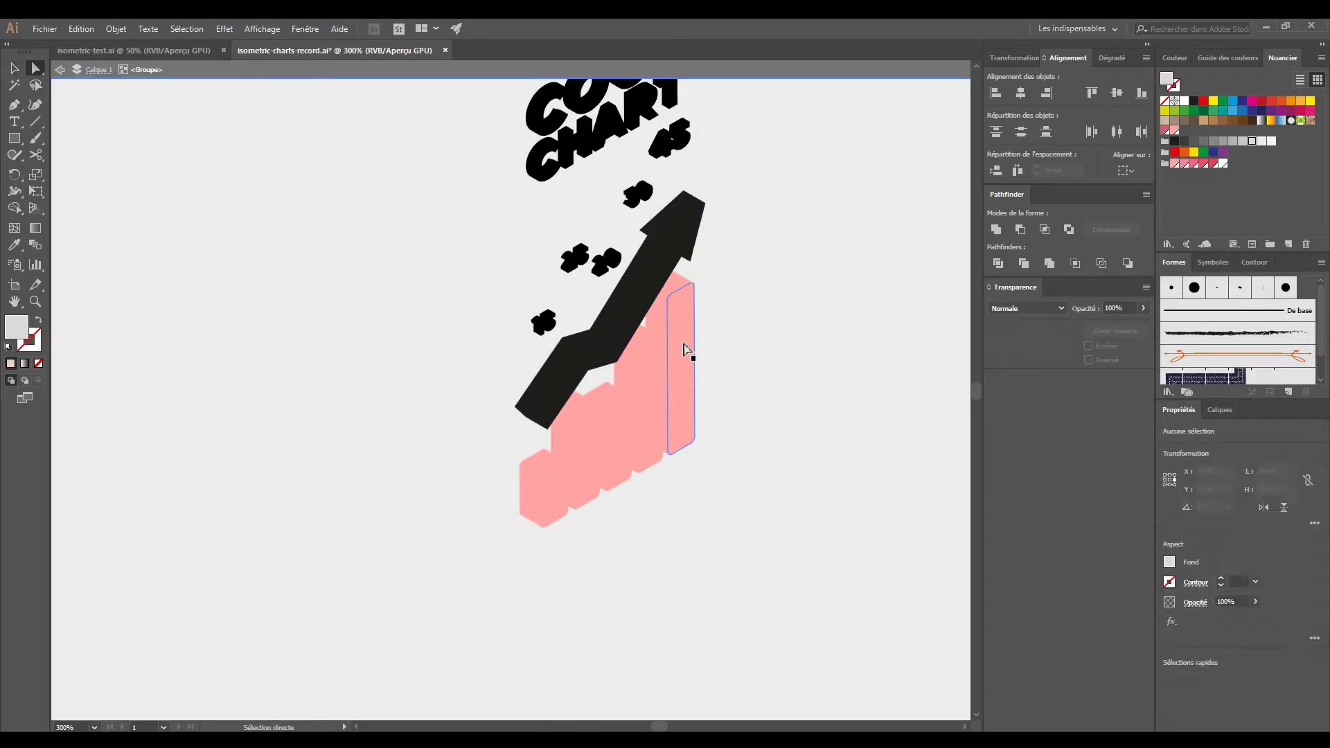
left_click(1223, 163)
scroll(713, 251, "up", 1)
left_click(637, 354)
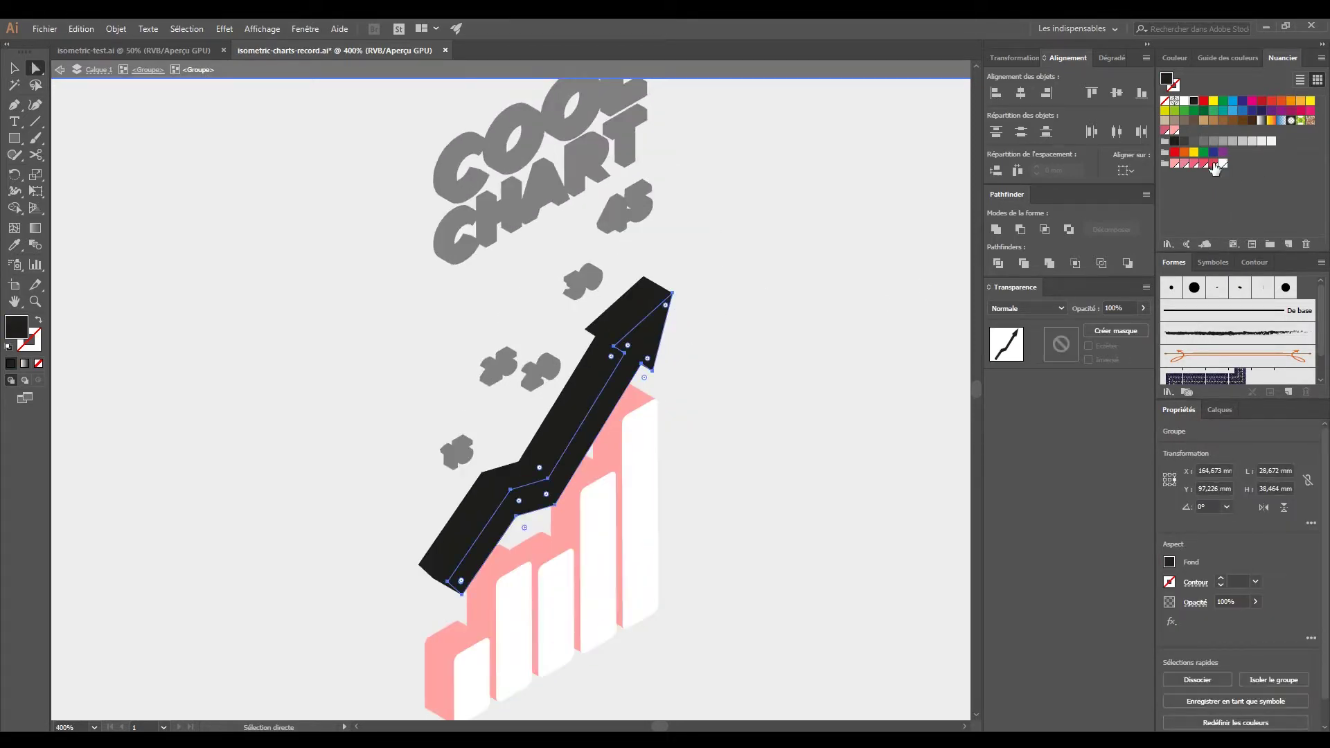
left_click(1213, 164)
Colour the arrow's diagonal and lower-left faces pink and its tail faces light pink
left_click(606, 372, "shift")
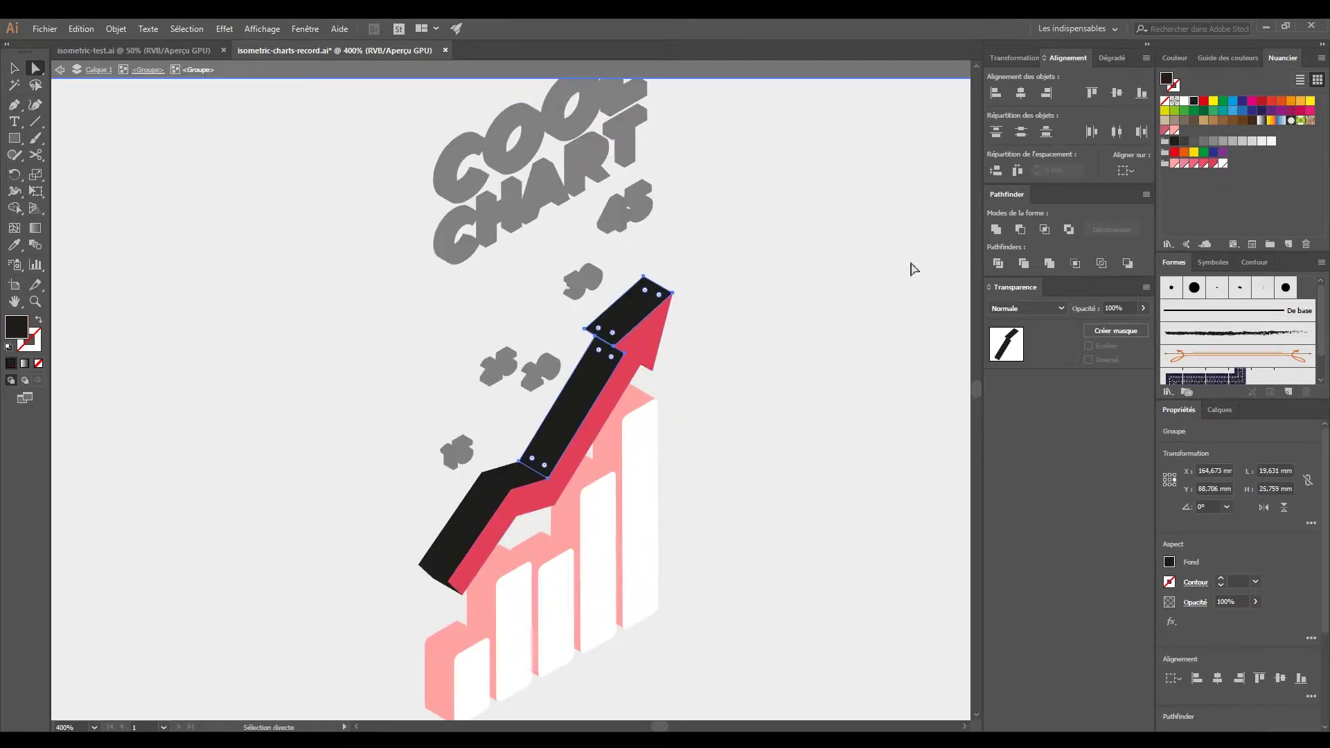
left_click(1203, 164)
left_click(462, 527)
left_click(1203, 163)
scroll(617, 350, "up", 3)
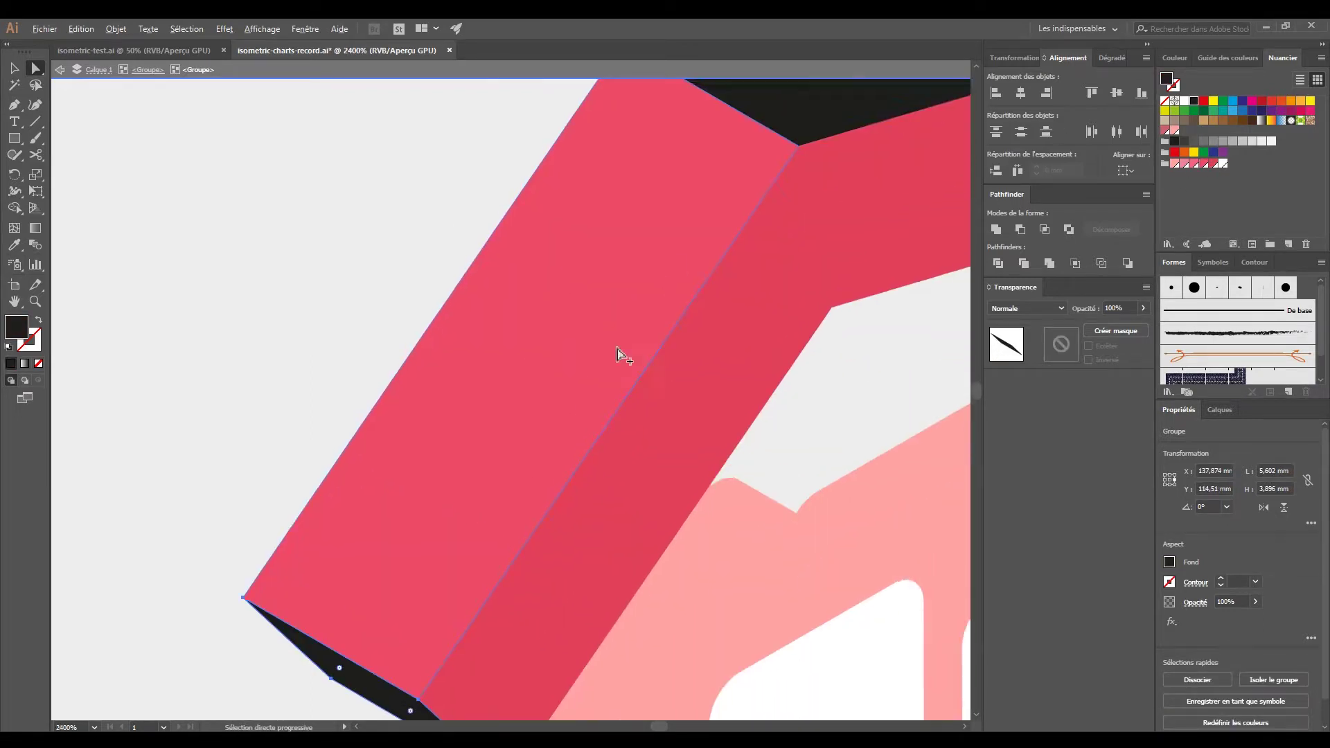
left_click(457, 485, "shift")
left_click(1194, 164)
Fill the thin black sliver of the arrow with pink
scroll(584, 412, "up", 1)
scroll(623, 249, "up", 2)
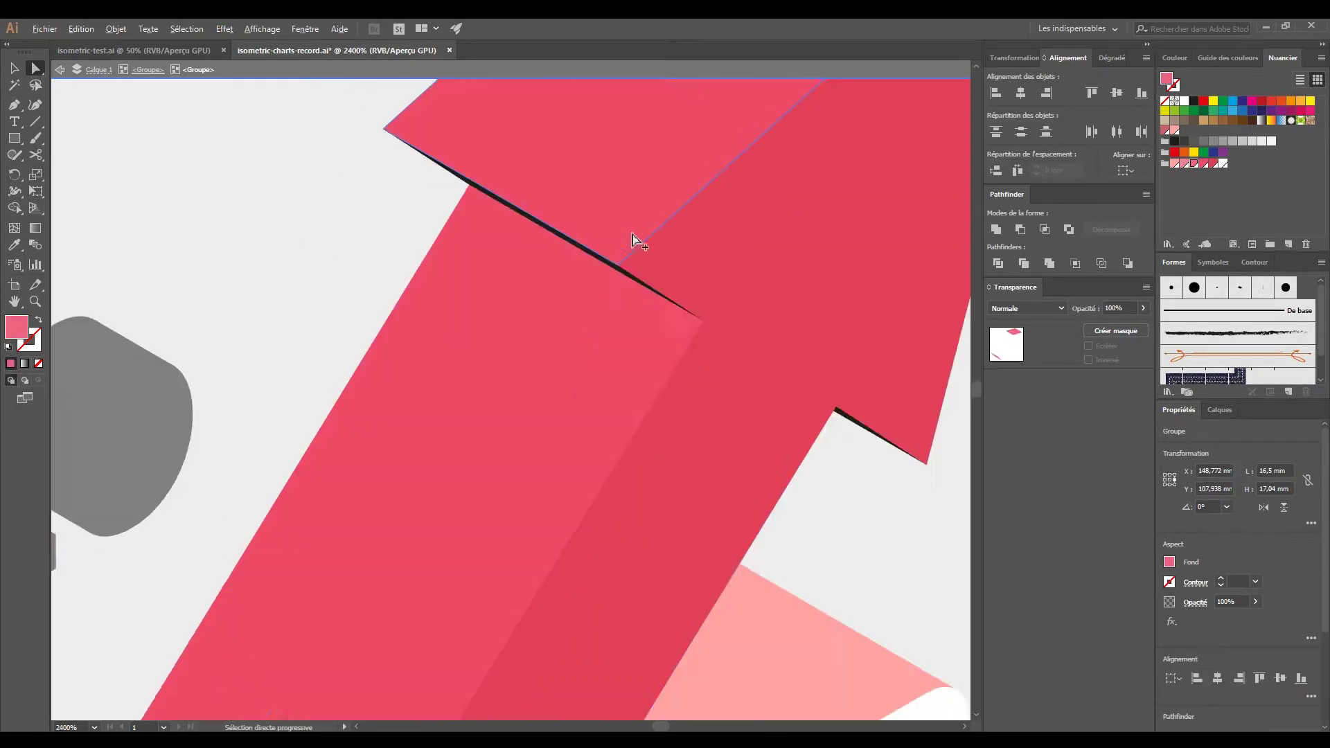
left_click(505, 341, "shift")
scroll(490, 469, "up", 2)
scroll(887, 346, "down", 5)
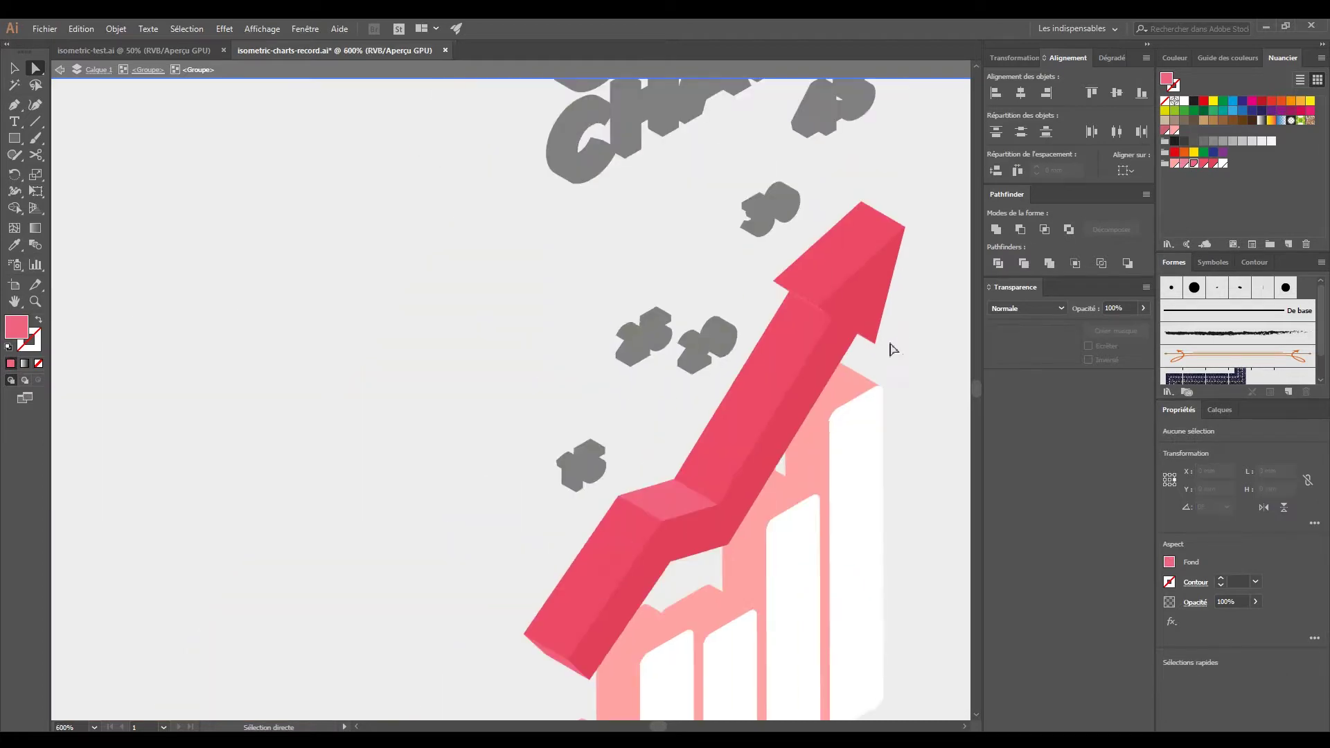
scroll(575, 314, "up", 3)
scroll(355, 296, "up", 2)
key("ctrl+z")
left_click(1204, 164)
scroll(840, 556, "down", 5)
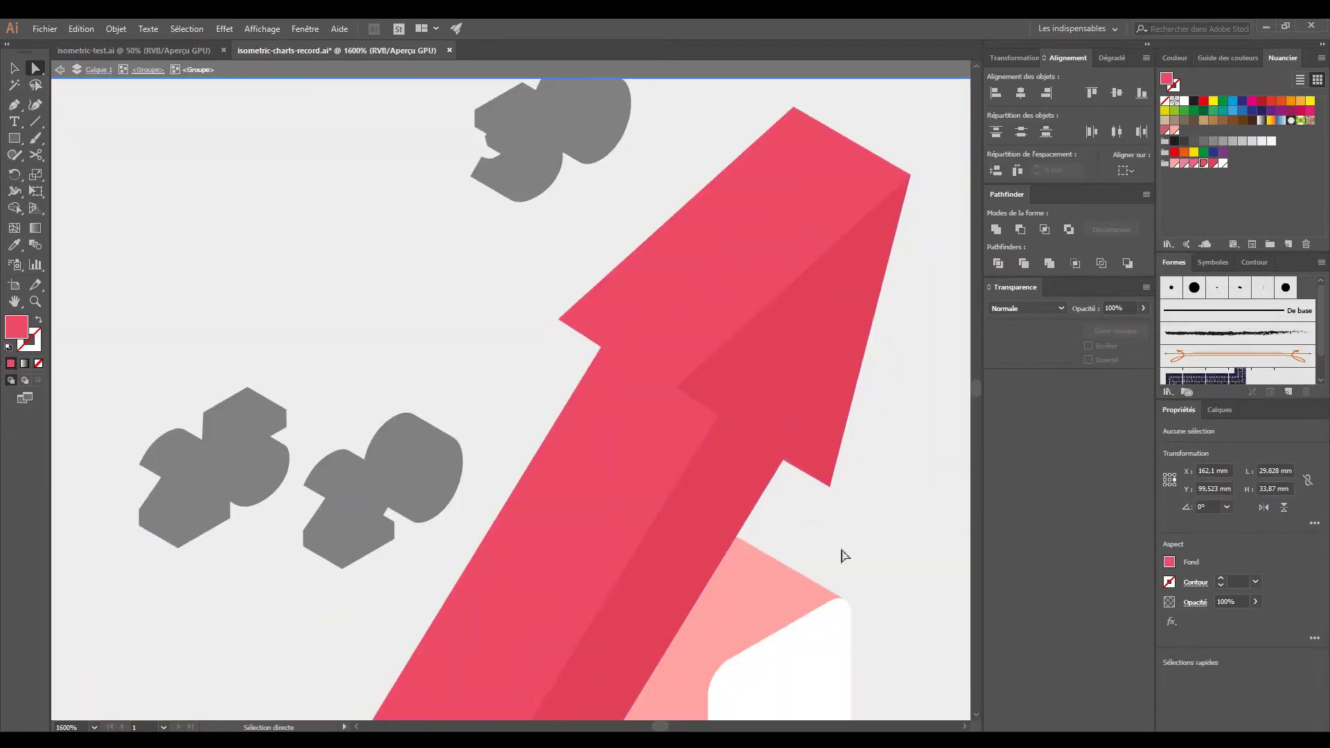
left_click(840, 555)
scroll(766, 466, "up", 2)
scroll(713, 466, "down", 3)
scroll(483, 626, "up", 1)
scroll(482, 625, "up", 2)
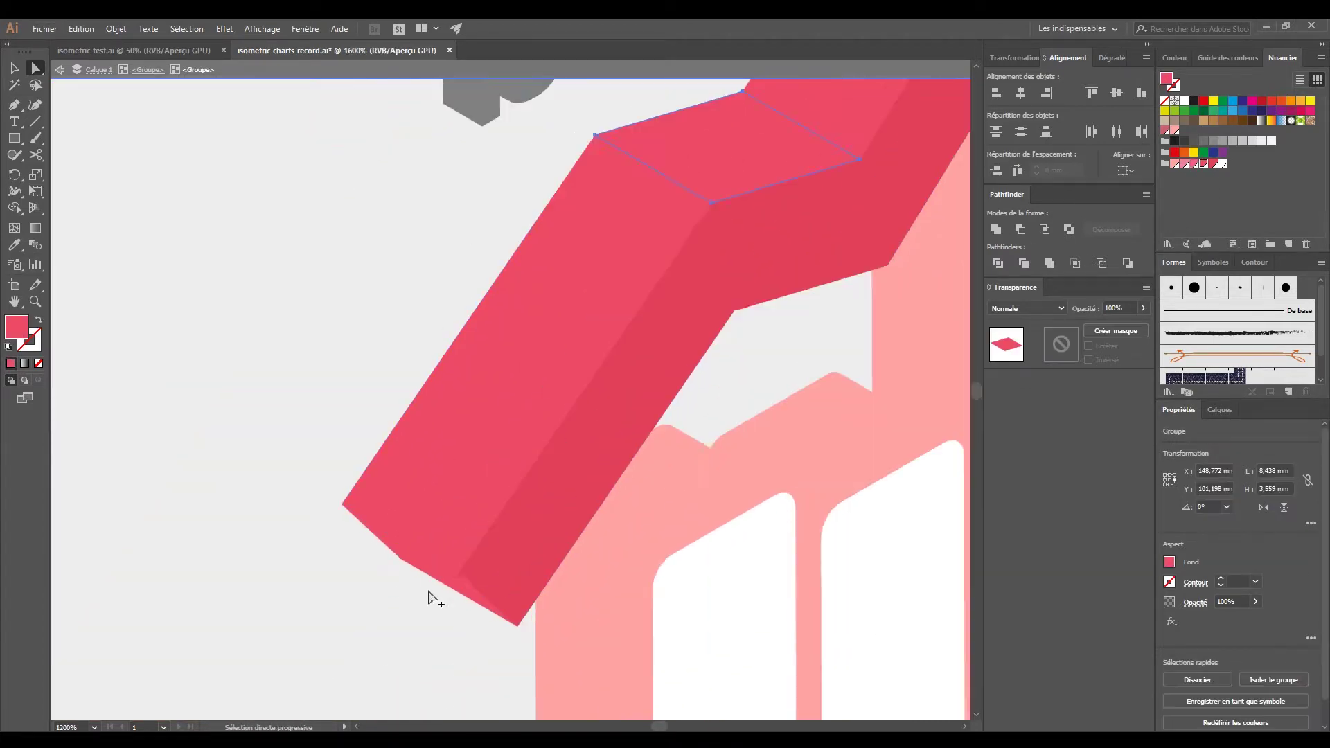
scroll(430, 596, "down", 3)
Make the arrow's top faces a lighter pink and exit isolation mode
left_click(665, 371)
scroll(707, 347, "up", 1)
left_click(1202, 166)
scroll(813, 321, "down", 2)
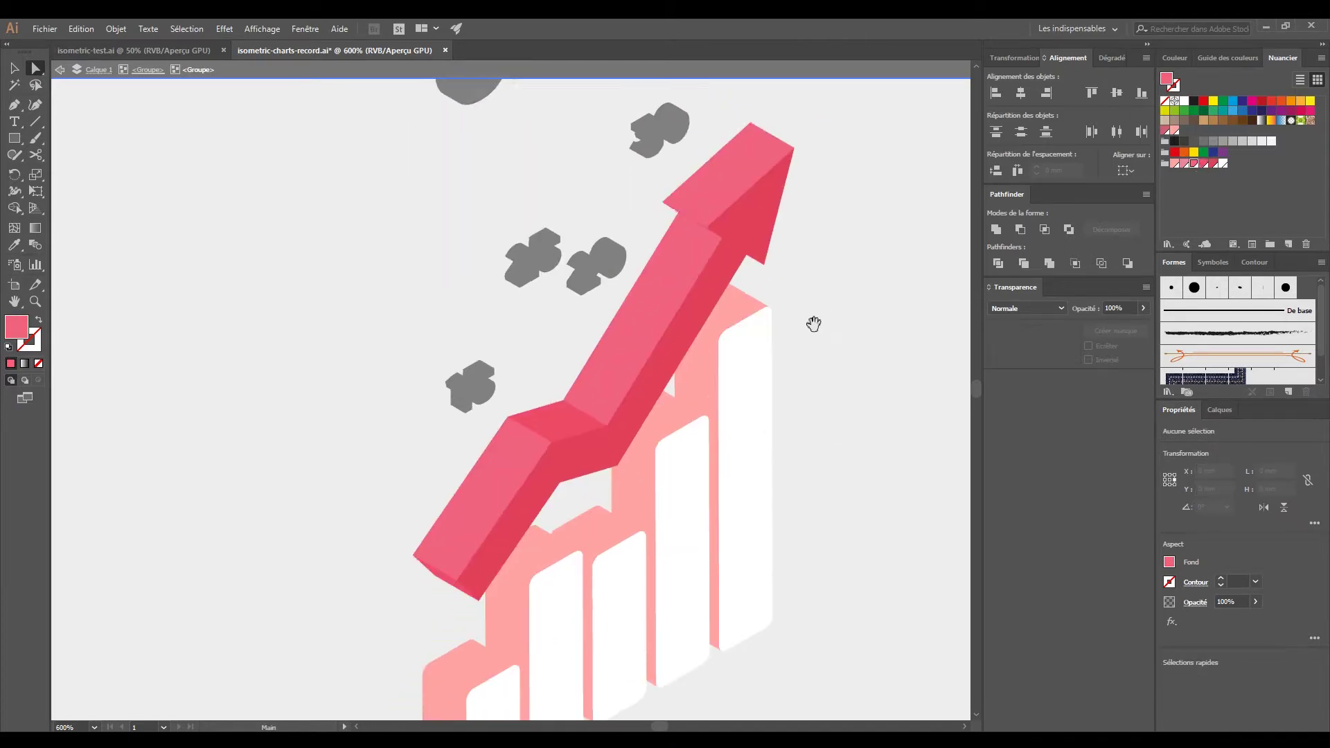
double_click(793, 519)
key("v")
scroll(793, 520, "down", 3)
scroll(436, 392, "up", 3)
scroll(436, 391, "up", 2)
Fill the front faces of the COOL CHART letters and number labels white
scroll(436, 391, "down", 5)
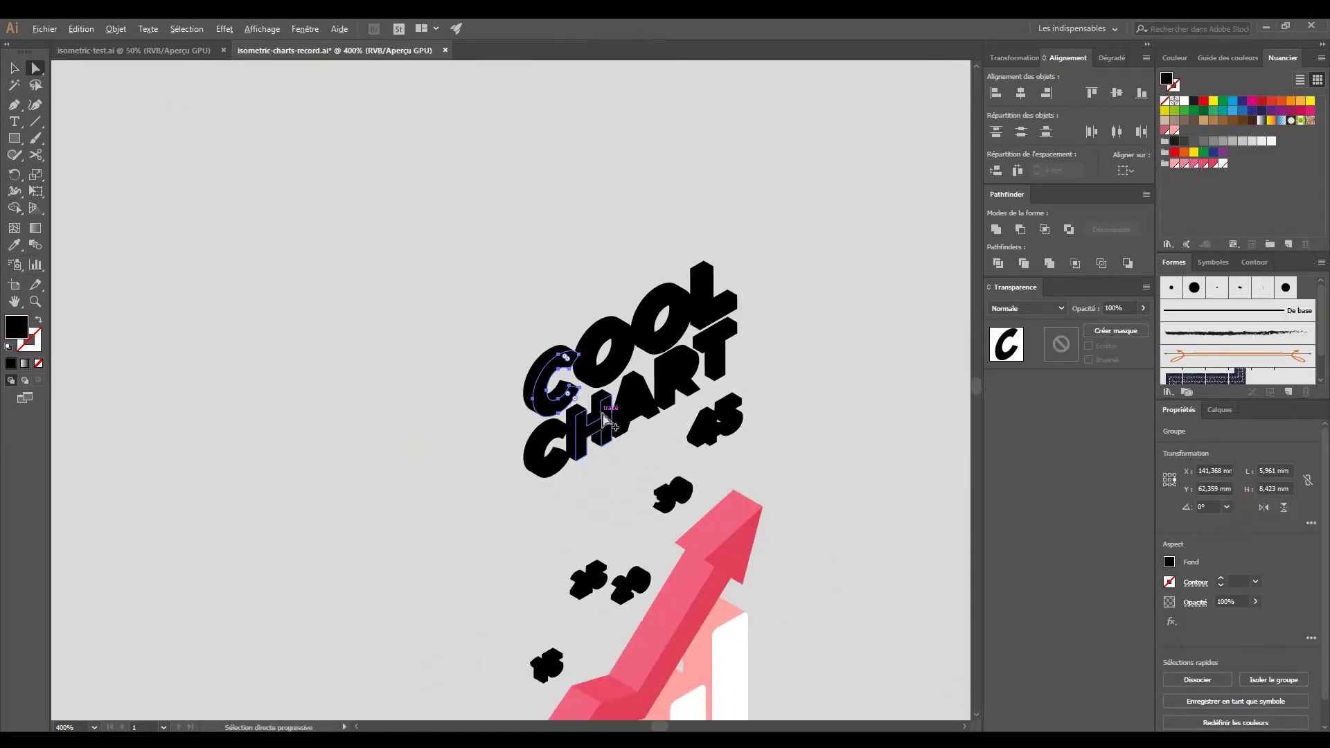
left_click(575, 416)
double_click(575, 416)
key("a")
scroll(573, 417, "up", 5)
scroll(575, 415, "down", 2)
scroll(654, 355, "up", 2)
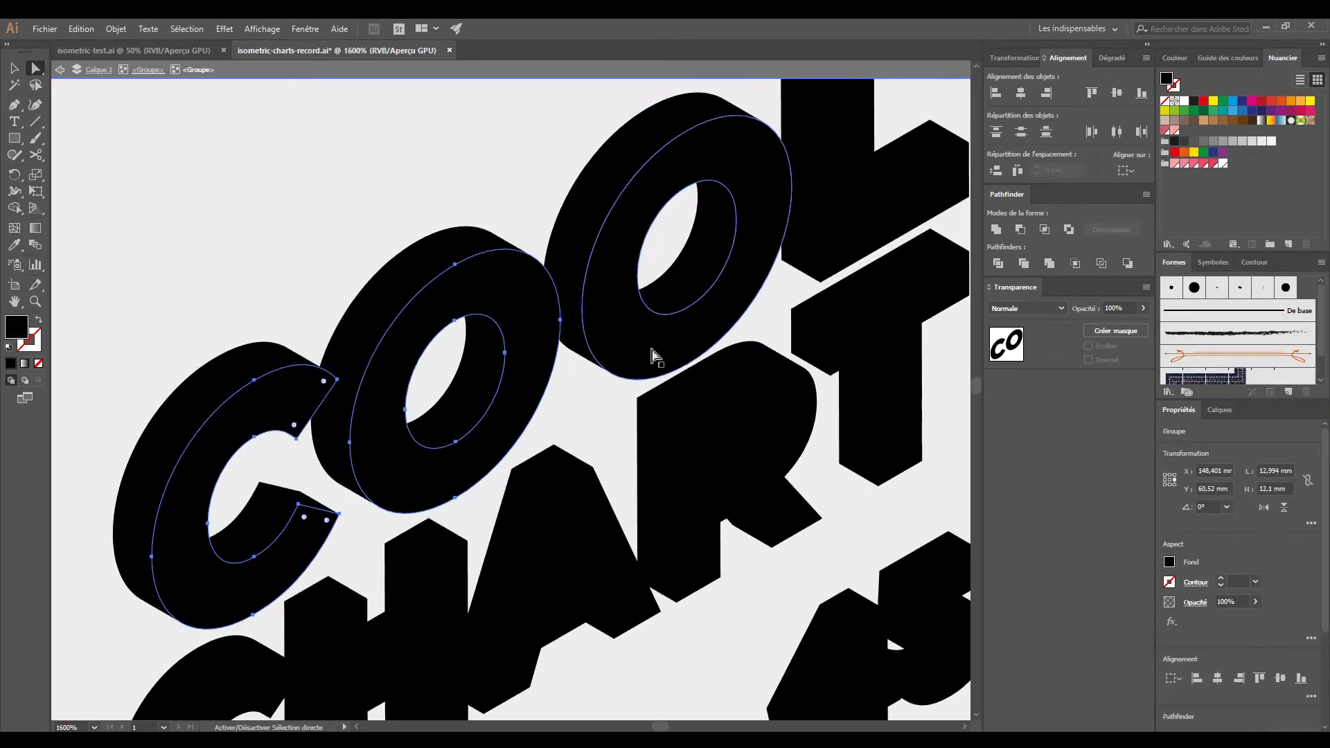
scroll(471, 415, "down", 7)
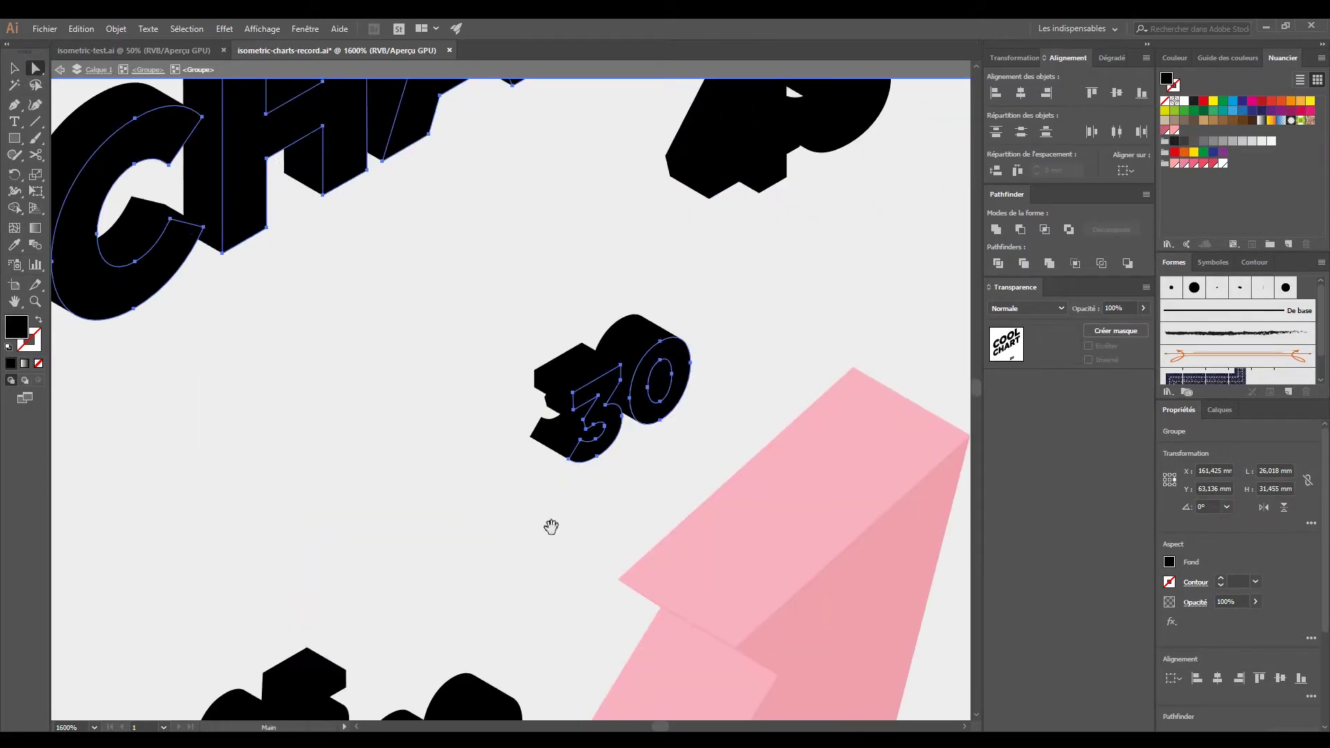
left_click_drag(551, 526, 724, 253)
left_click(447, 417)
scroll(622, 435, "down", 4)
scroll(485, 446, "up", 10)
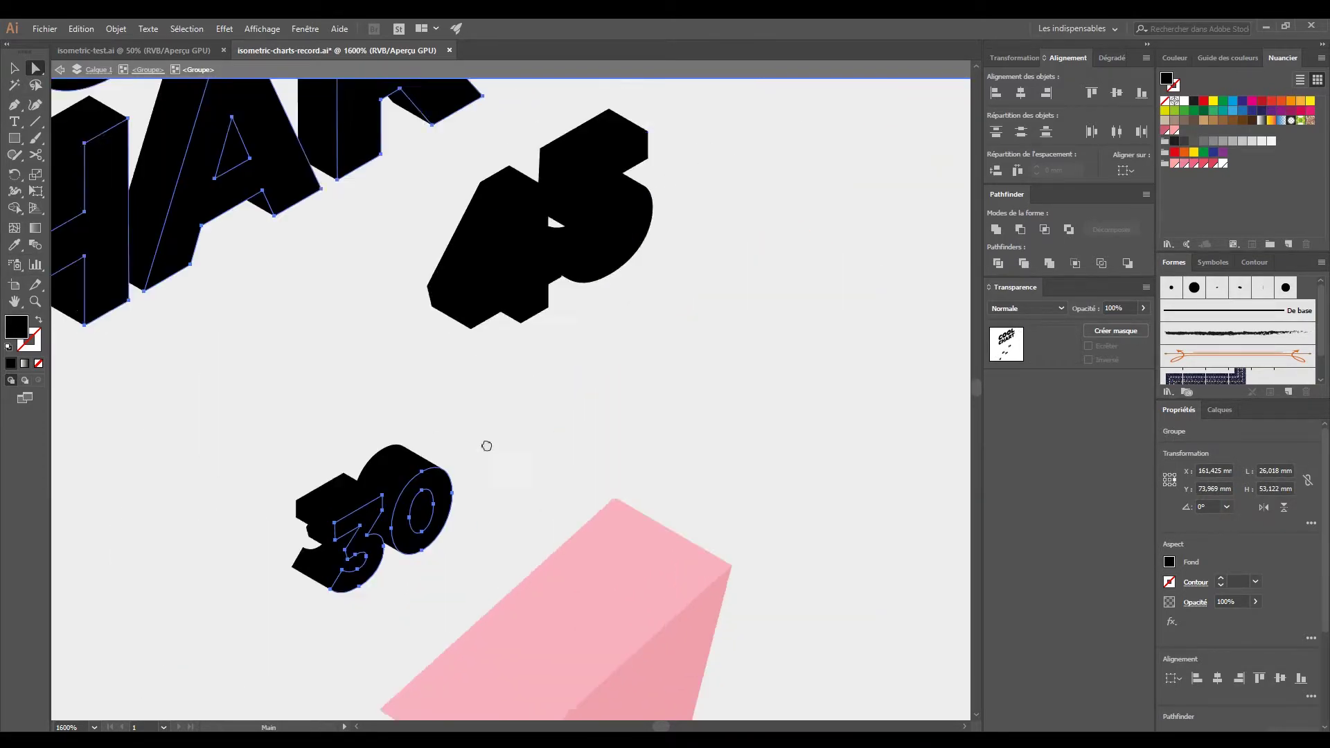
left_click(534, 298)
left_click(1223, 164)
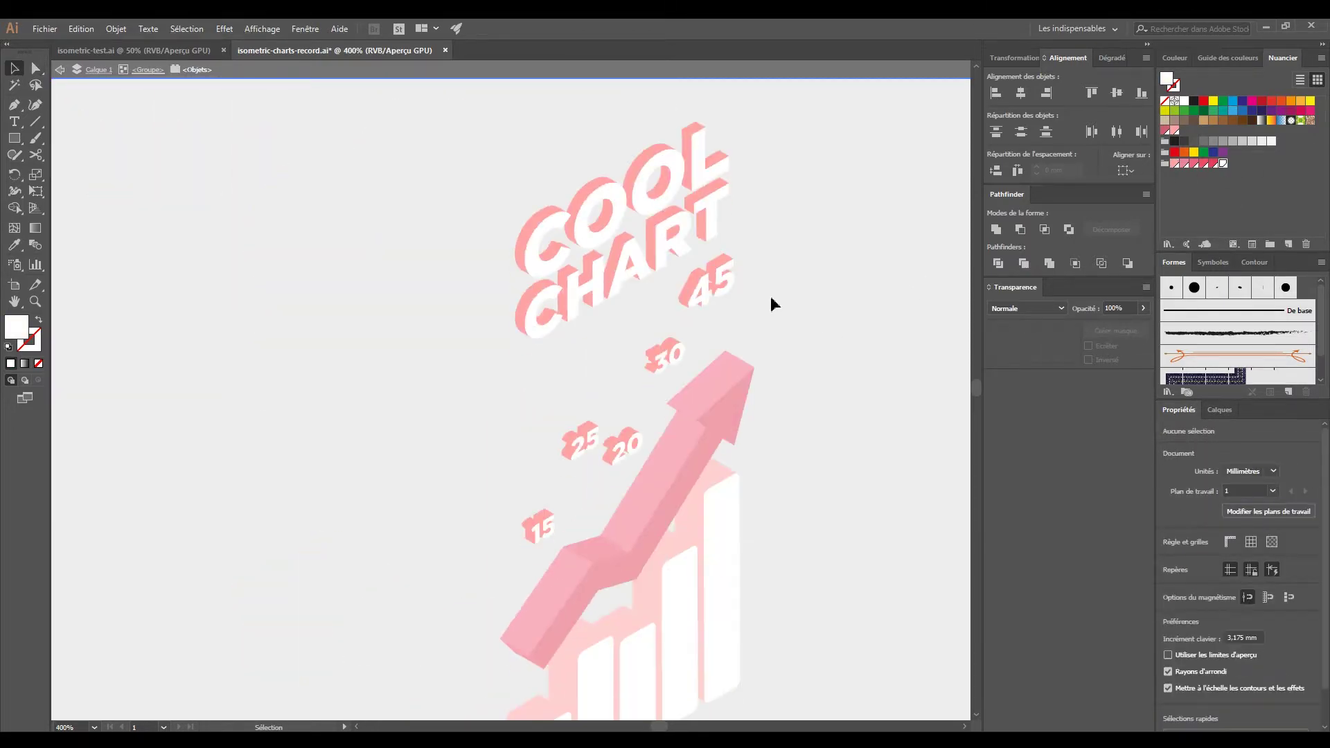
Deselect by clicking the background and bring the 45 label back into view
scroll(771, 298, "down", 1)
scroll(754, 294, "up", 2)
scroll(721, 297, "down", 3)
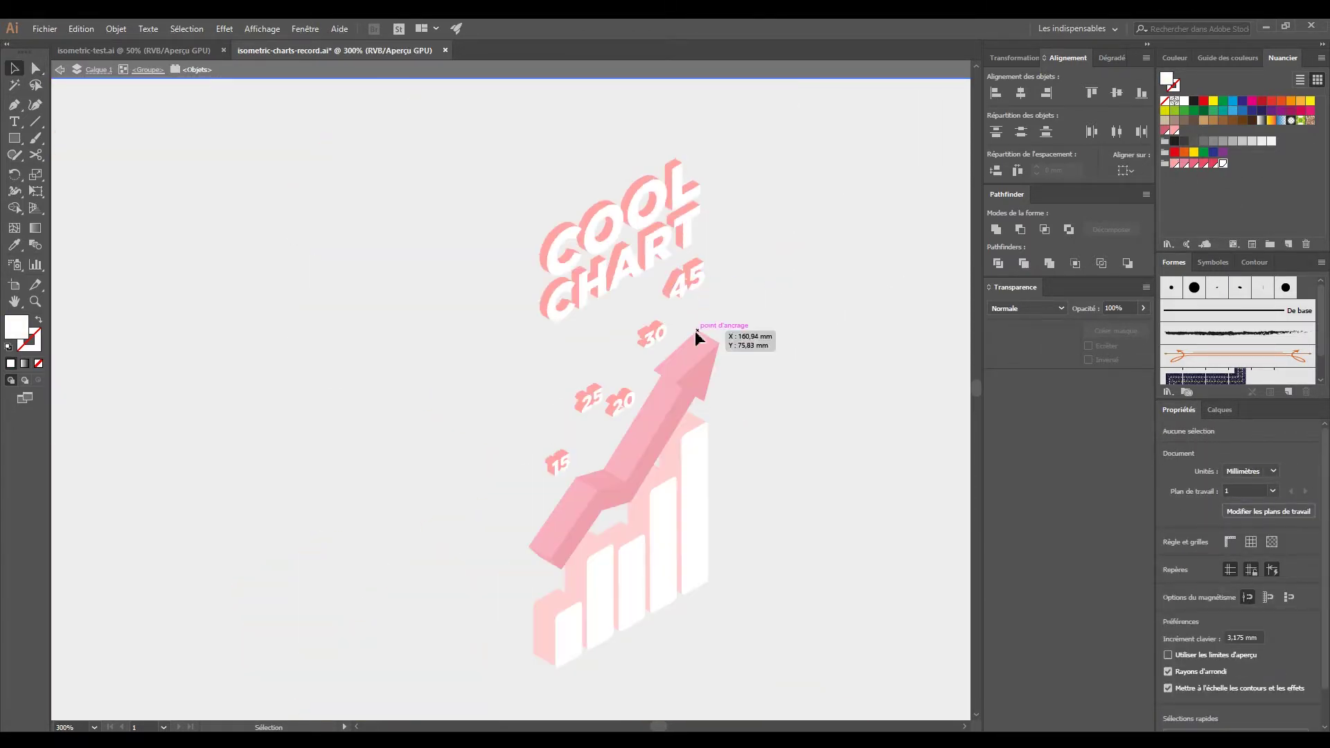
scroll(703, 335, "down", 2)
scroll(696, 333, "up", 5)
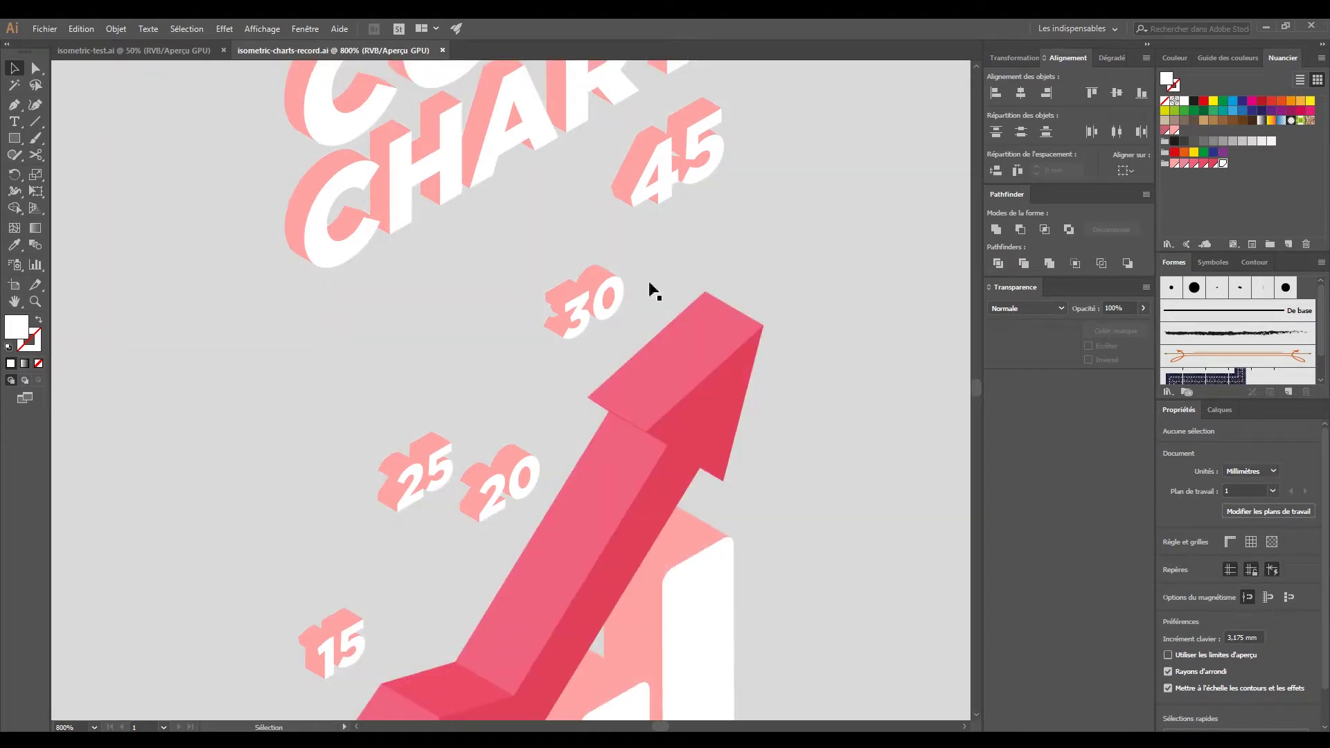
left_click(658, 255)
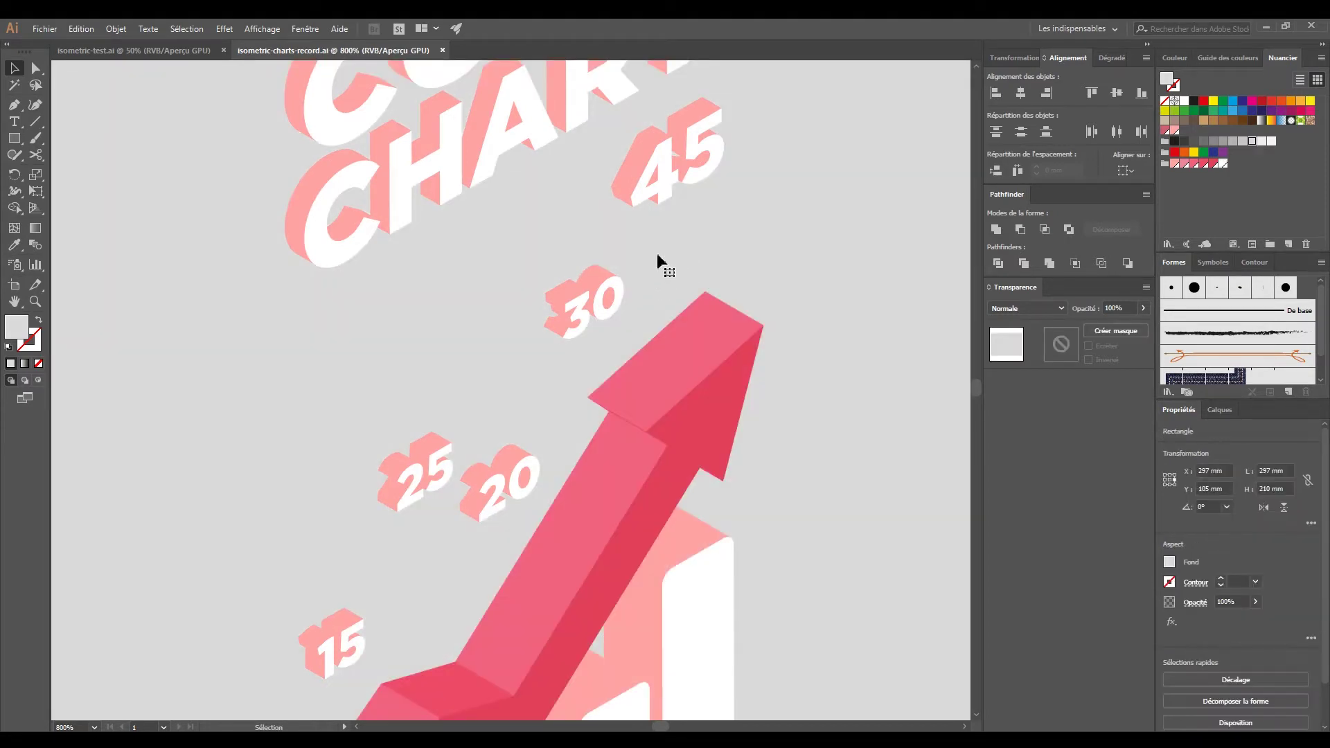
scroll(744, 228, "down", 3)
scroll(668, 202, "up", 2)
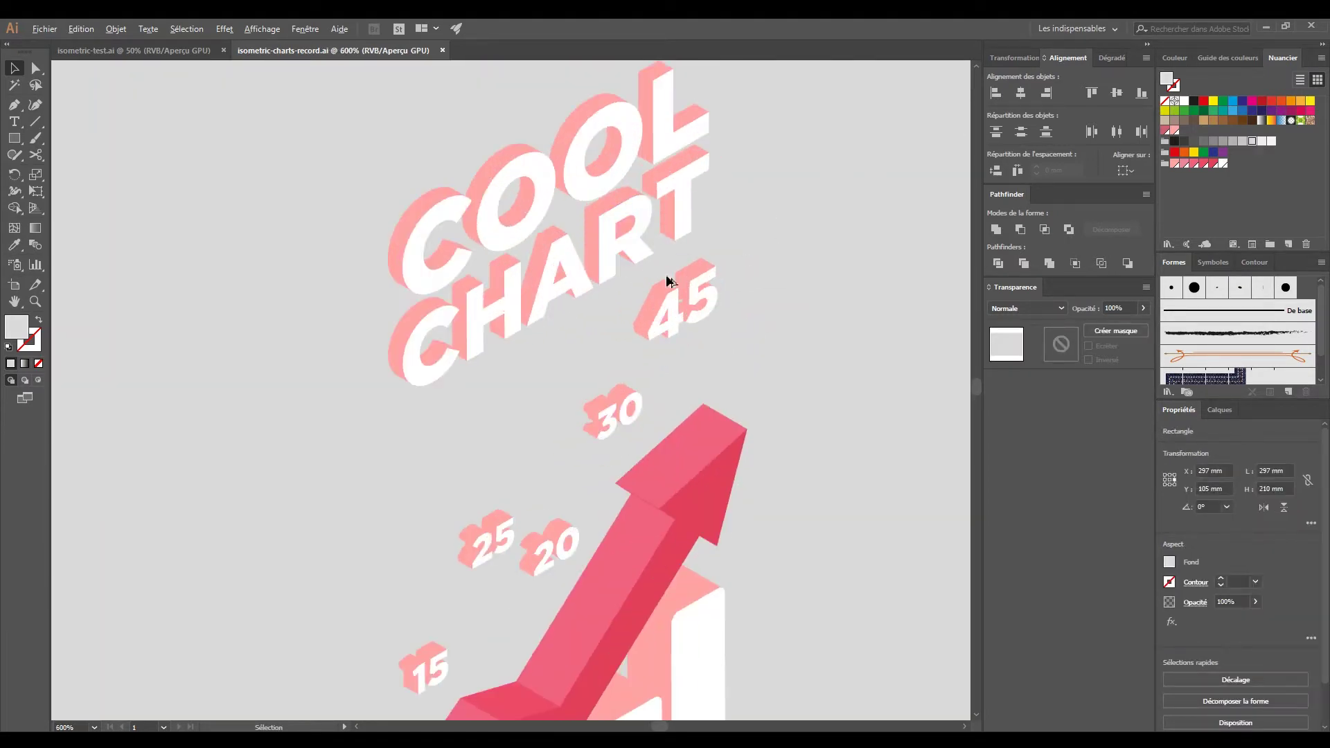
scroll(668, 215, "up", 1)
scroll(647, 273, "down", 4)
scroll(646, 280, "up", 2)
scroll(665, 347, "down", 1)
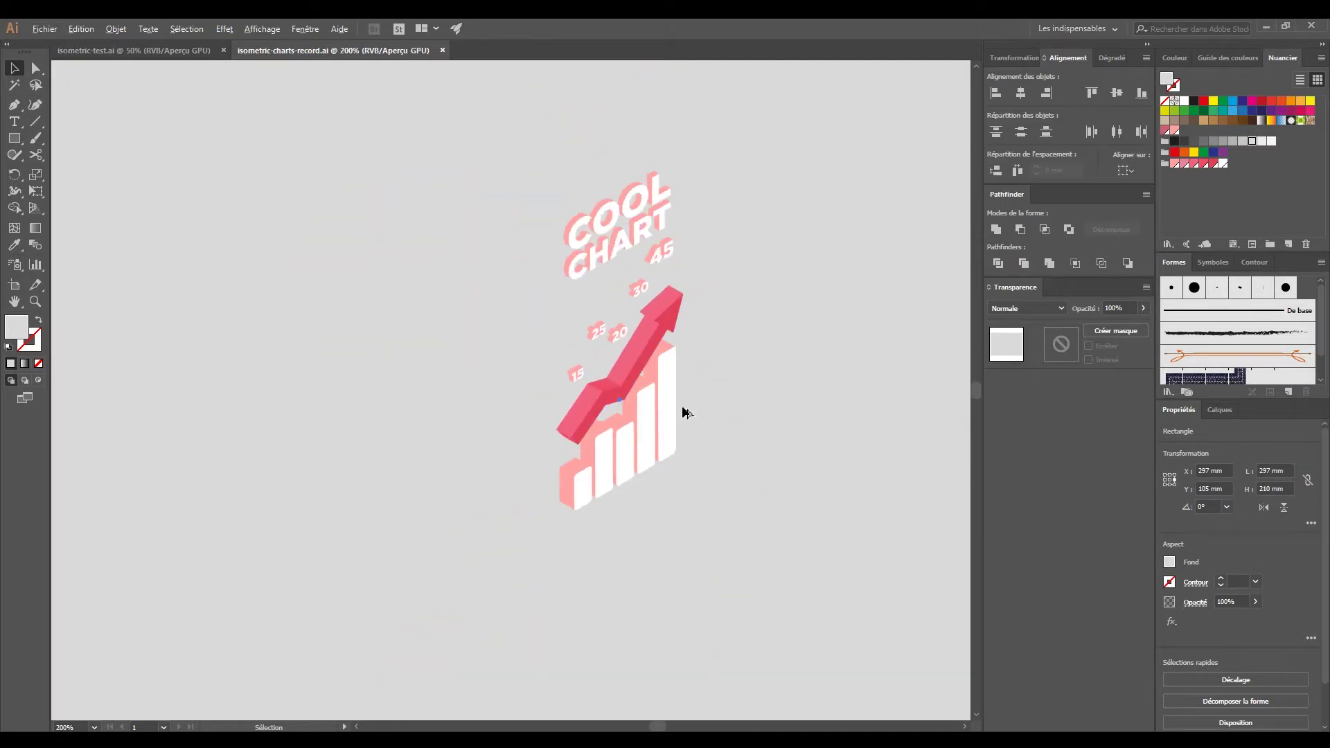
scroll(775, 294, "up", 2)
scroll(692, 263, "up", 1)
scroll(668, 277, "up", 2)
scroll(674, 308, "up", 2)
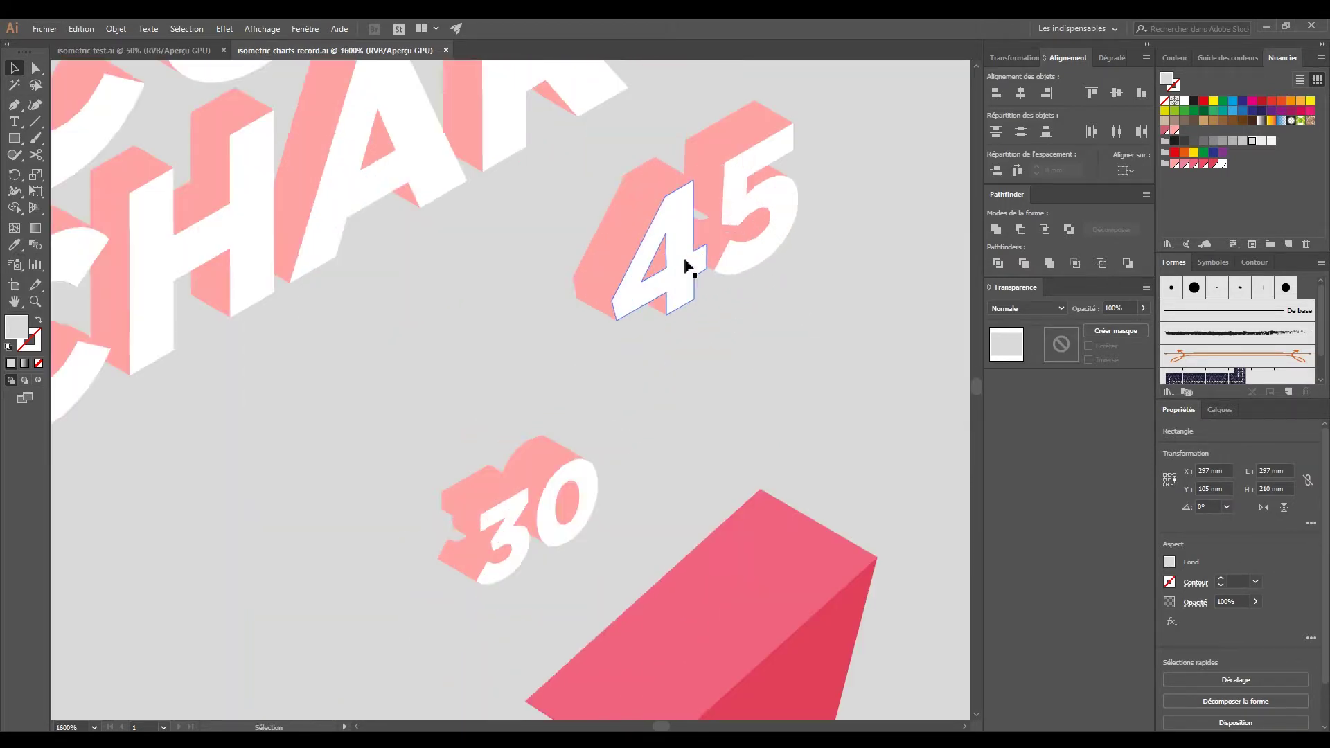
scroll(689, 267, "up", 2)
Recolour the side faces of the 45 label with a deeper red-pink swatch
key("a")
left_click(537, 300)
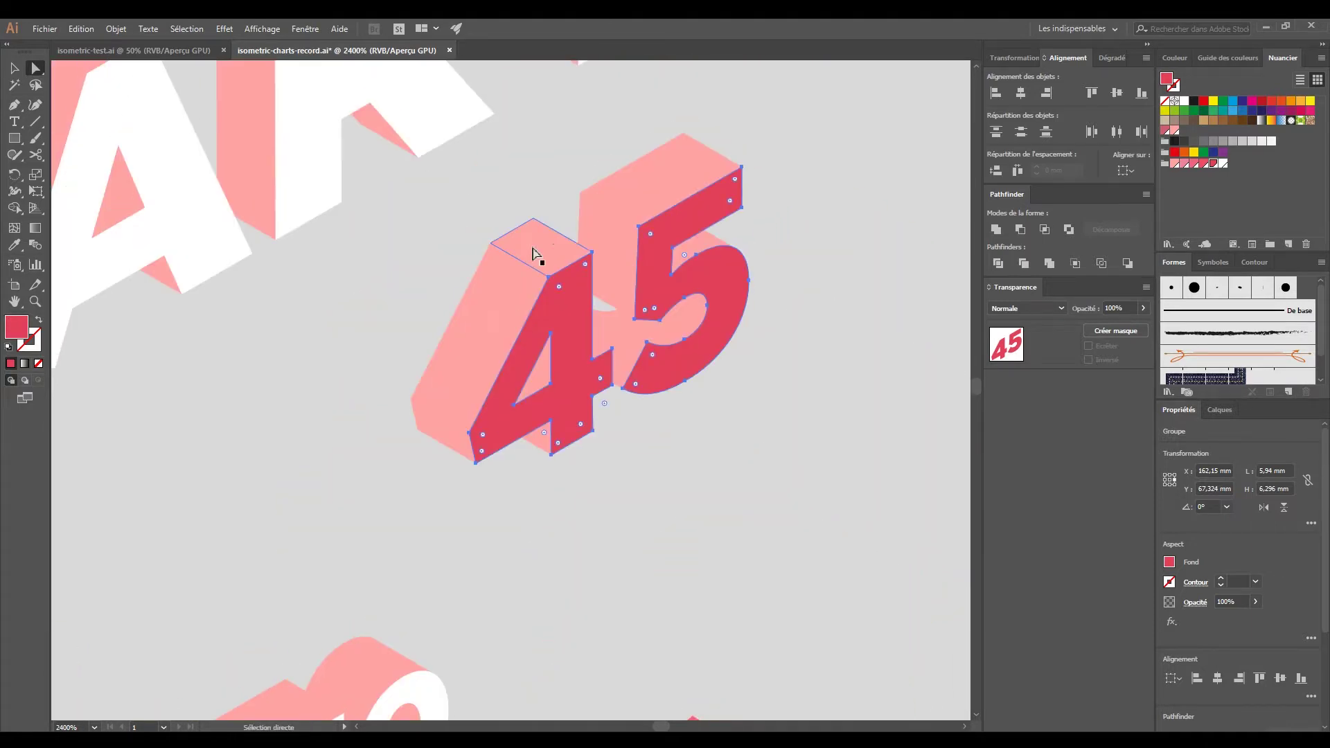
left_click(534, 260)
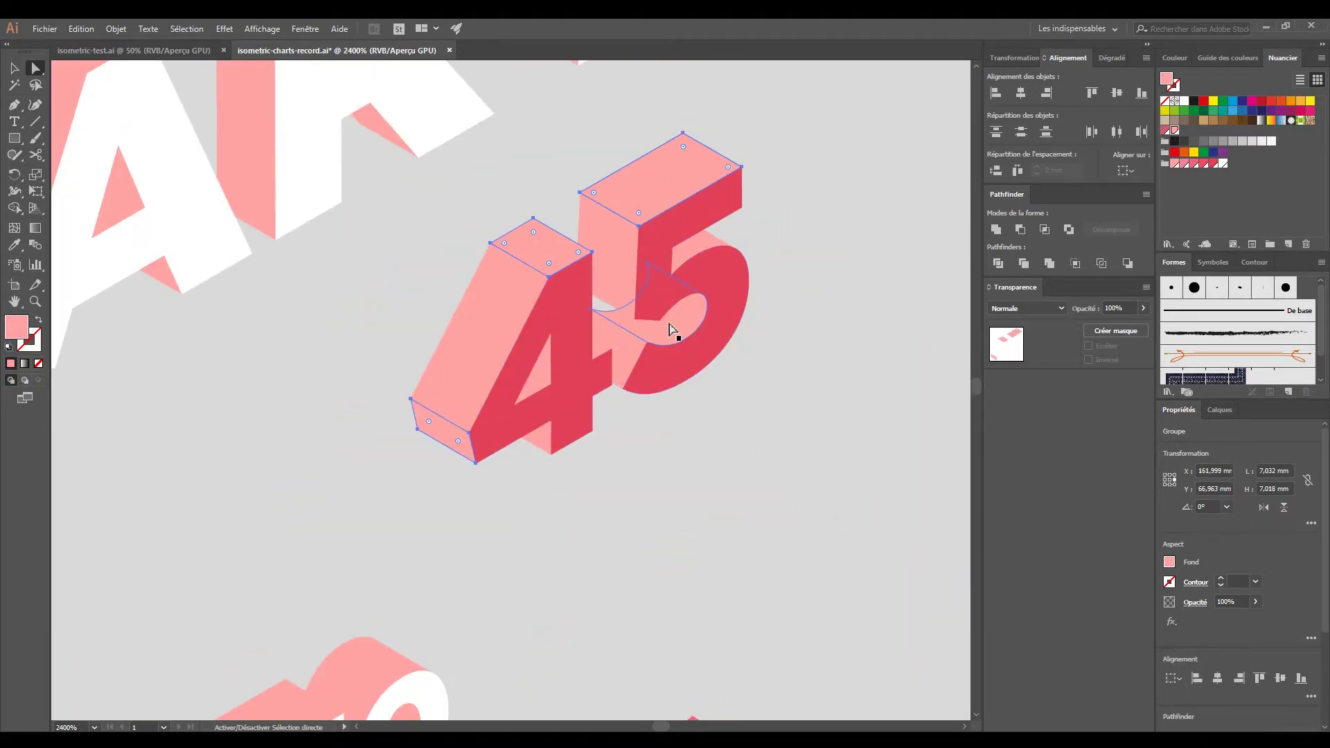
scroll(554, 377, "up", 2)
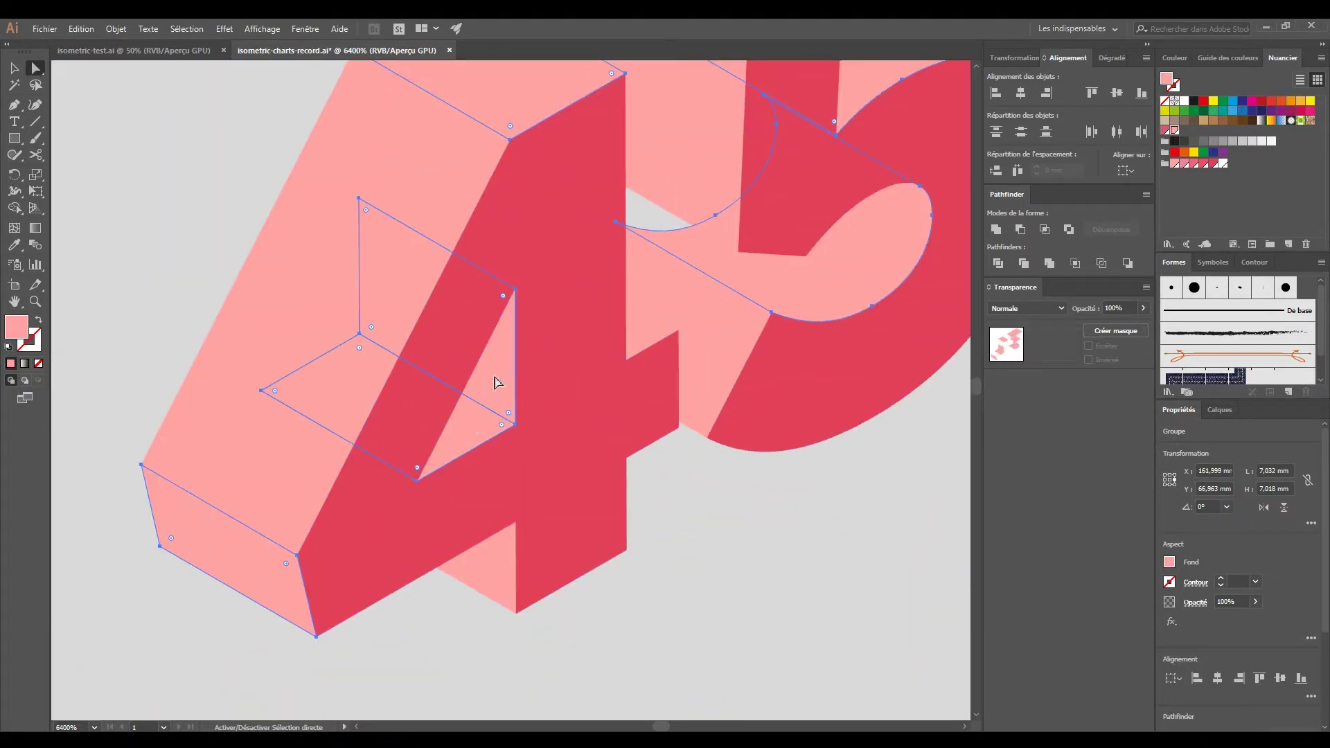
scroll(641, 334, "down", 3)
scroll(677, 445, "down", 2)
scroll(452, 216, "up", 5)
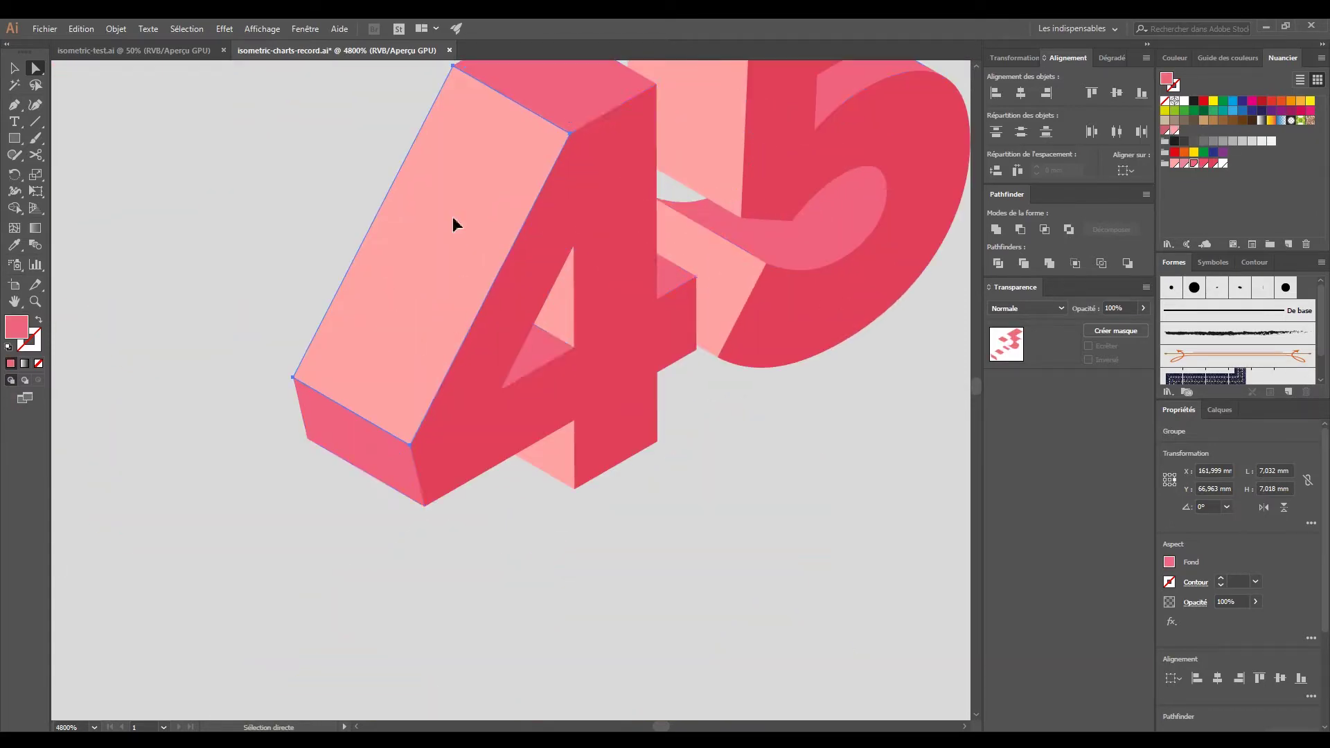
left_click(452, 216)
left_click(1208, 164)
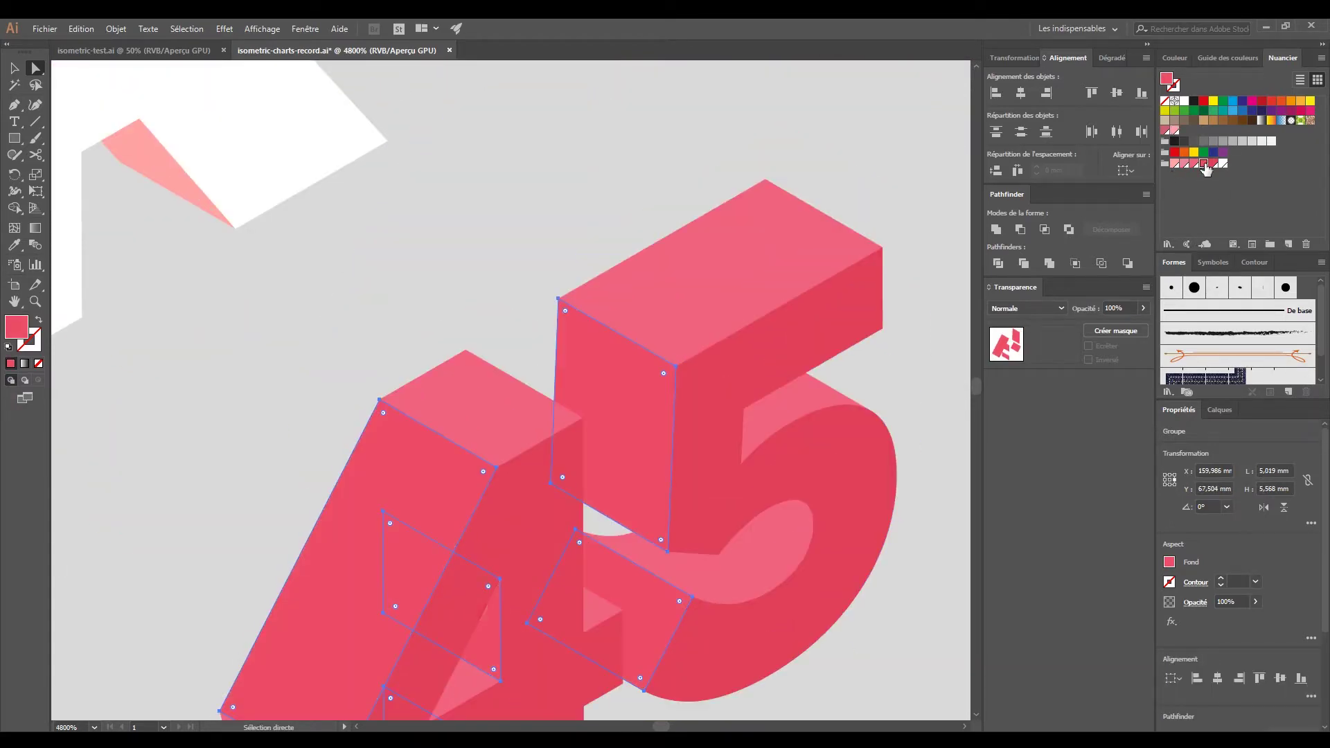
Check the 4's front face, then clear the selection with the Selection tool active
scroll(618, 268, "down", 10)
left_click(757, 288)
scroll(764, 244, "down", 1)
scroll(713, 231, "up", 3)
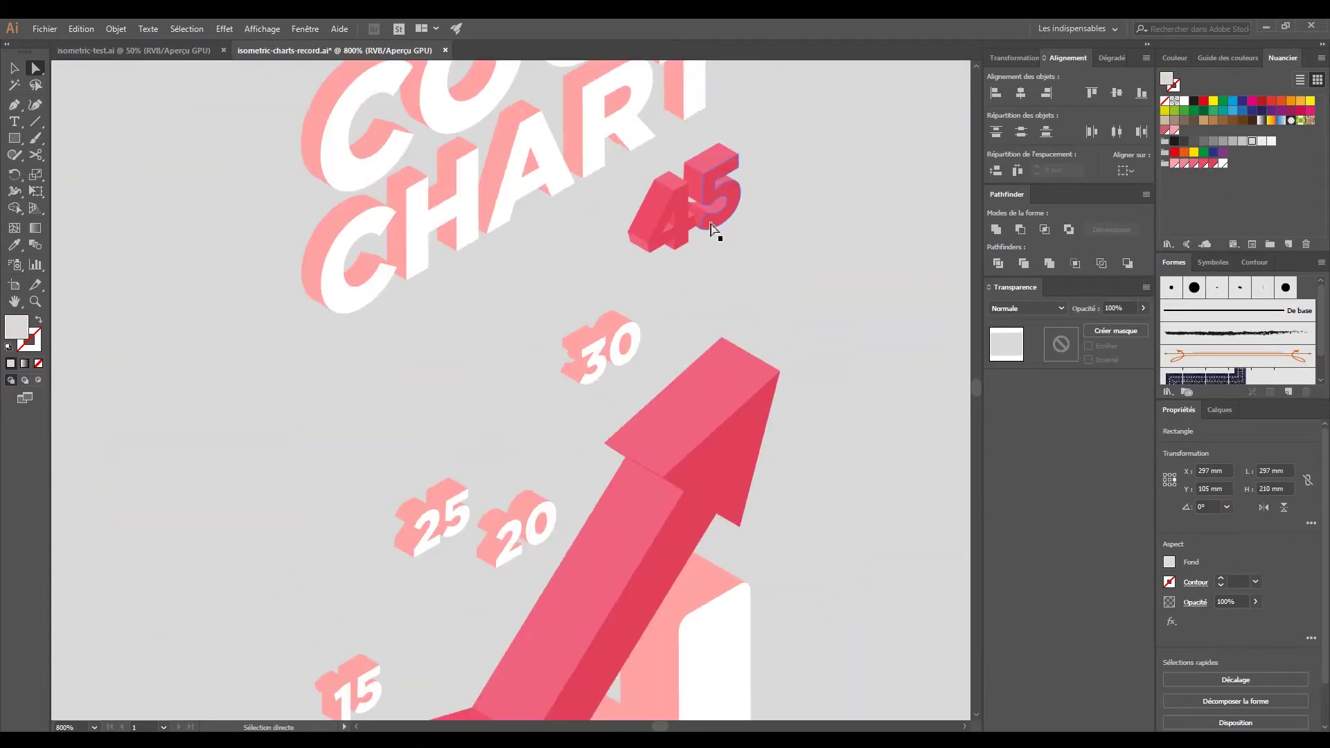
scroll(703, 217, "up", 6)
left_click(635, 303)
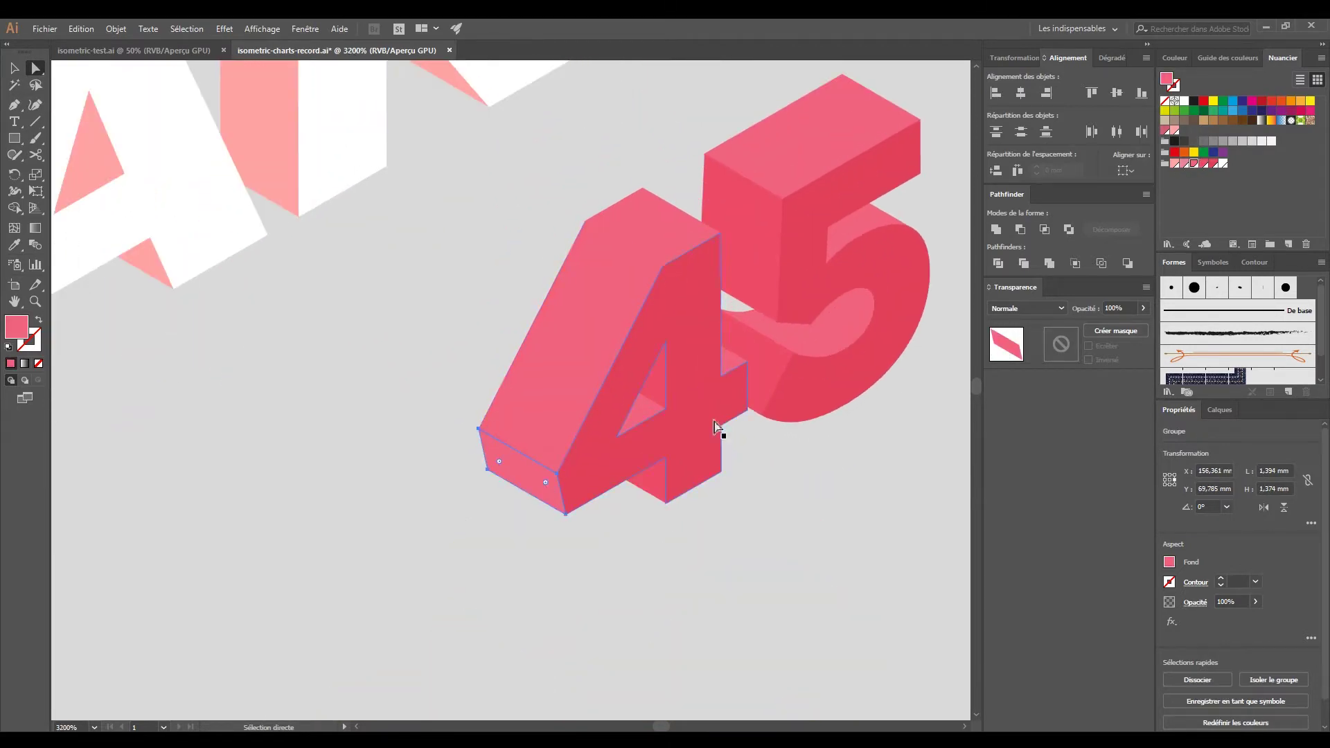
left_click(875, 439)
scroll(876, 439, "down", 1)
scroll(774, 377, "down", 4)
scroll(892, 234, "down", 3)
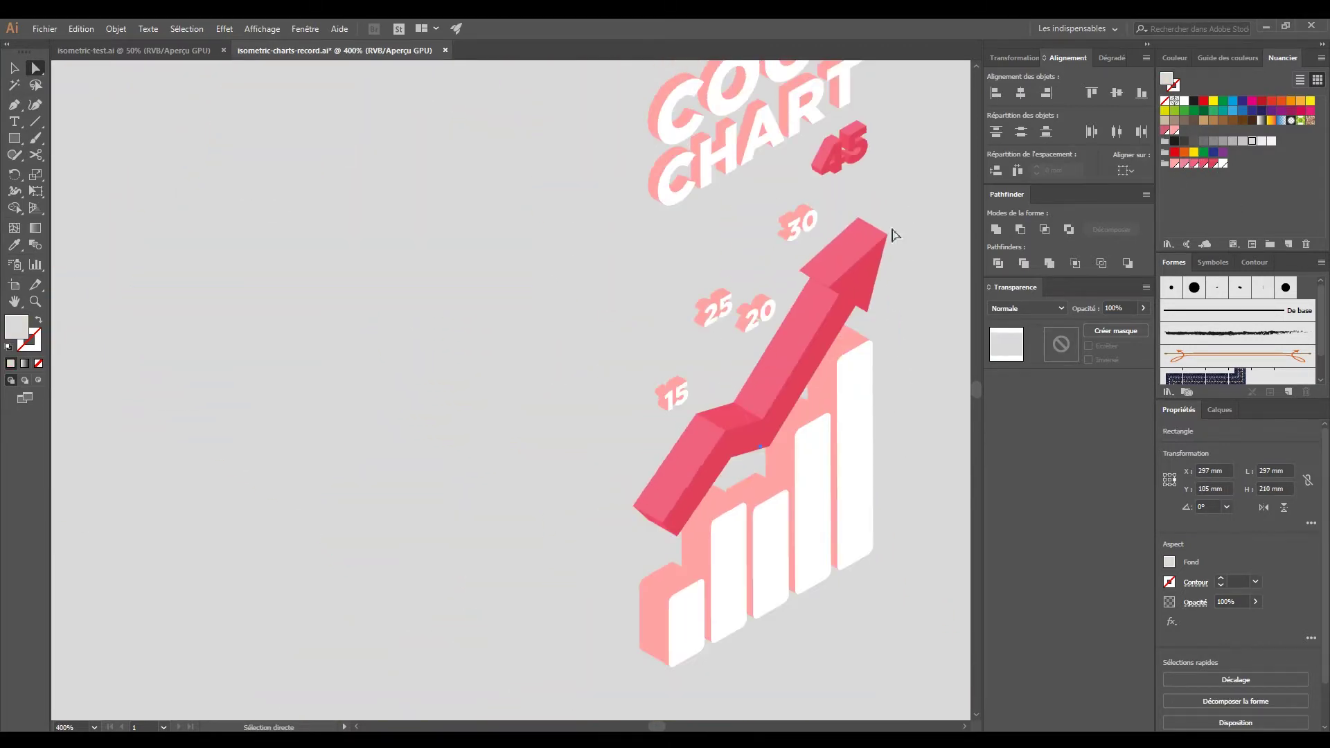
key("v")
scroll(866, 228, "down", 5)
key("ctrl+shift+a")
Draw a square below the chart, move it under the bars and fill it white
scroll(820, 282, "up", 4)
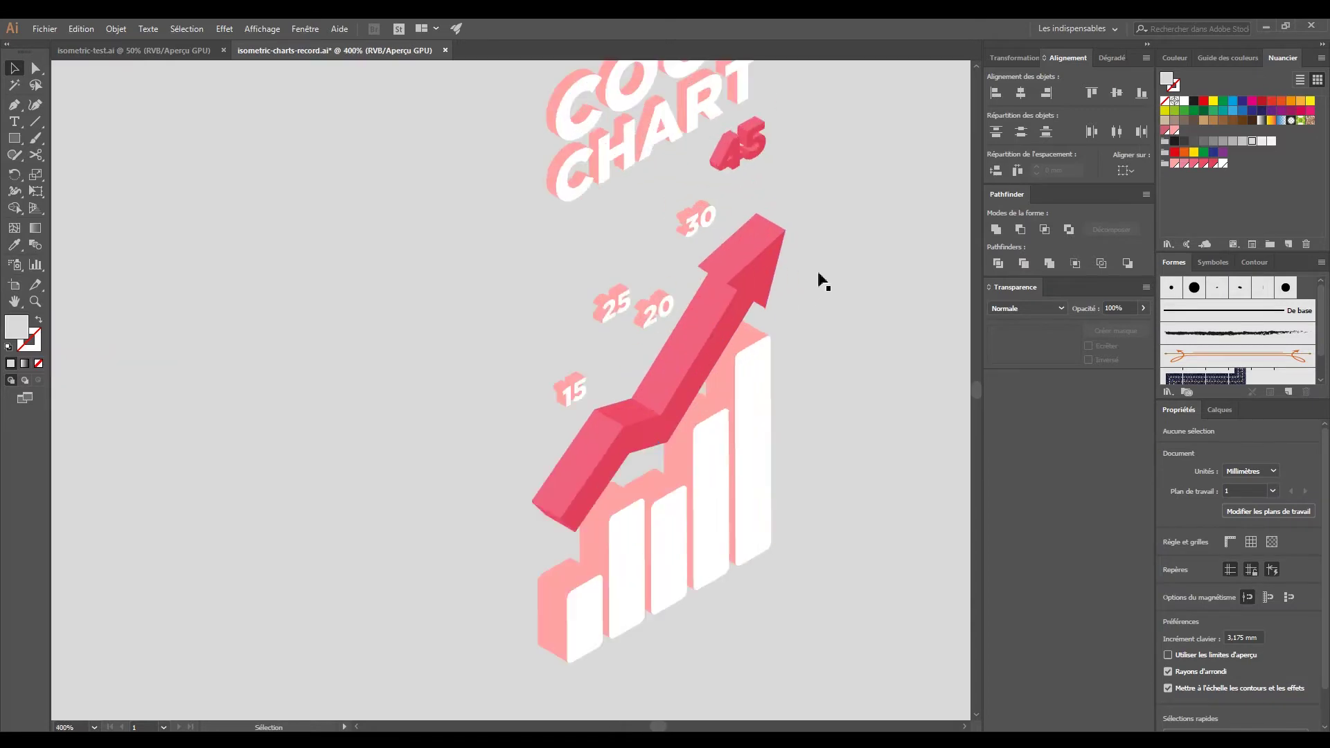
scroll(776, 443, "up", 2)
scroll(720, 460, "down", 2)
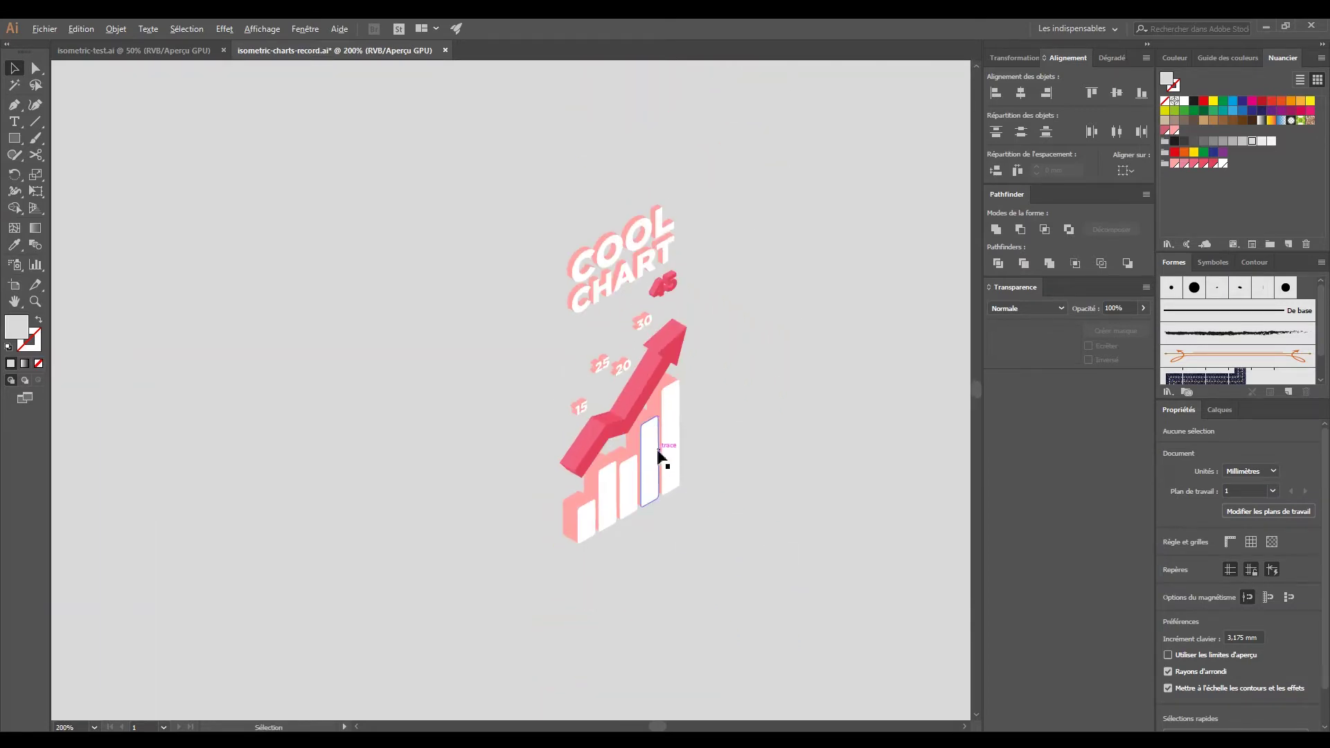
scroll(644, 484, "up", 2)
scroll(621, 530, "down", 2)
key("m")
left_click_drag(586, 528, 699, 643)
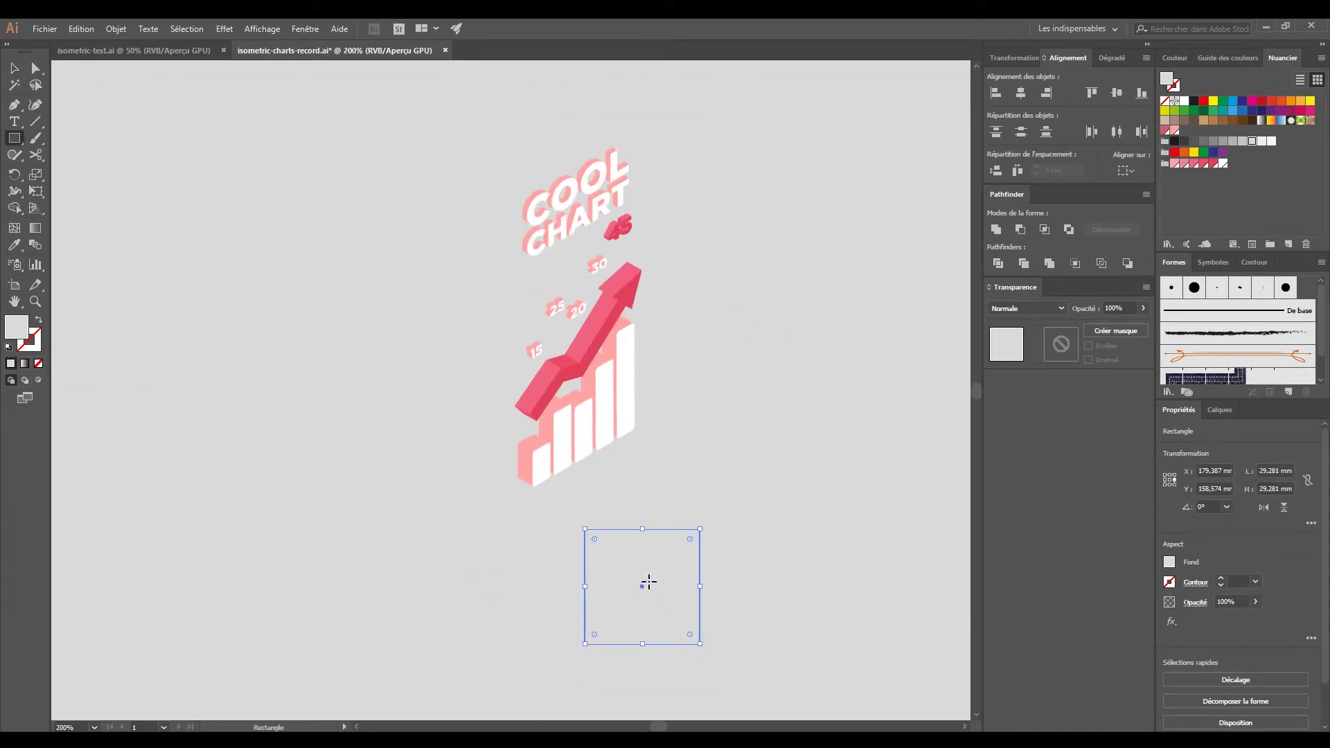
left_click_drag(648, 582, 742, 654)
key("v")
left_click_drag(677, 551, 600, 431)
left_click(1224, 164)
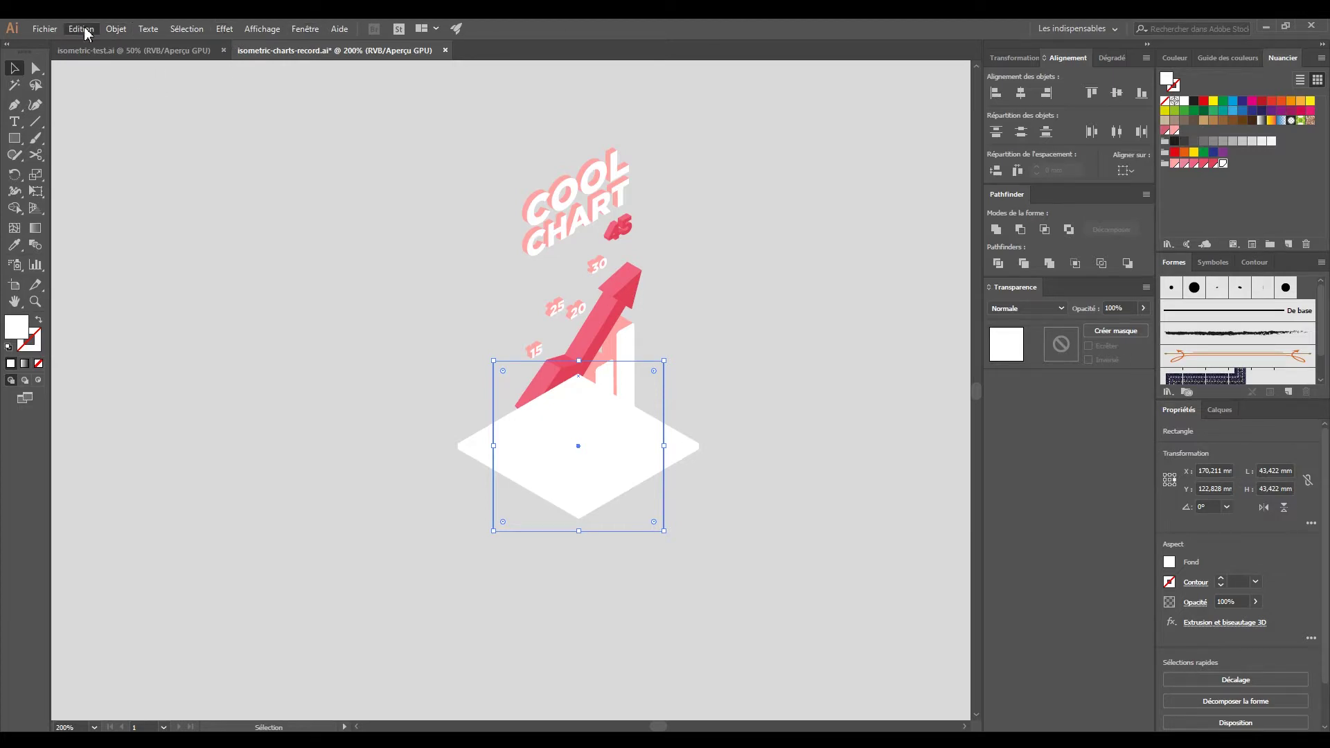
Duplicate the white rhombus downward for thickness, group both and arrange the slab behind the chart
mouse_move(677, 445)
left_mouse_down()
mouse_move(654, 466)
mouse_move(635, 451)
left_mouse_up()
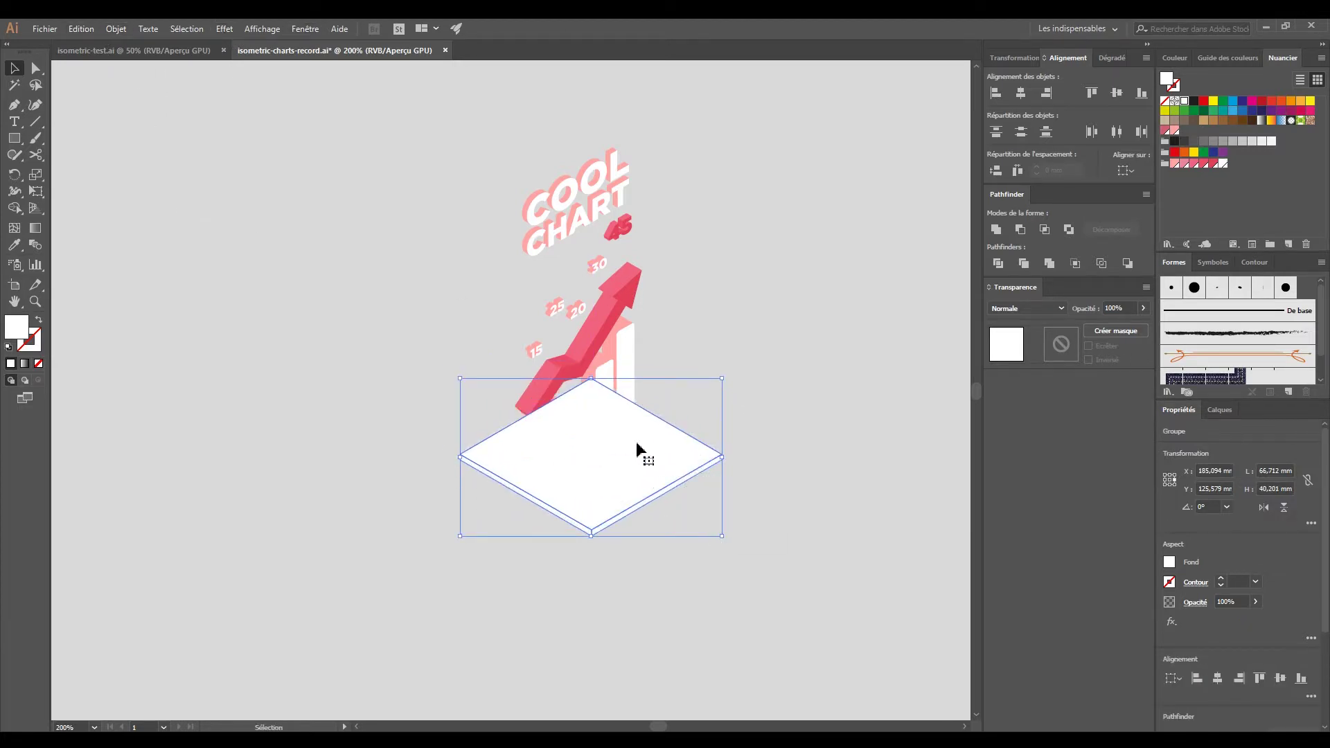
key("ctrl+g")
key("ctrl+plus")
key("ctrl+shift+bracketleft")
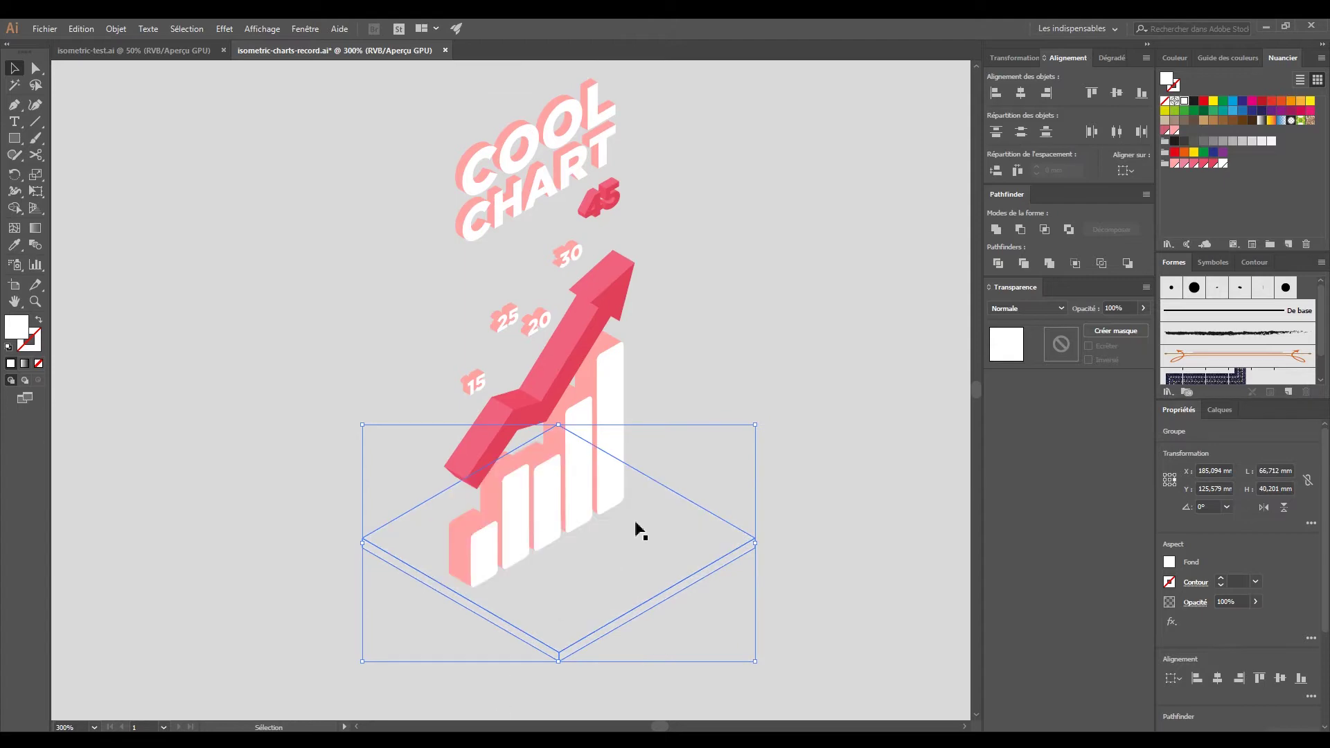
left_click(727, 336)
key("ctrl+z")
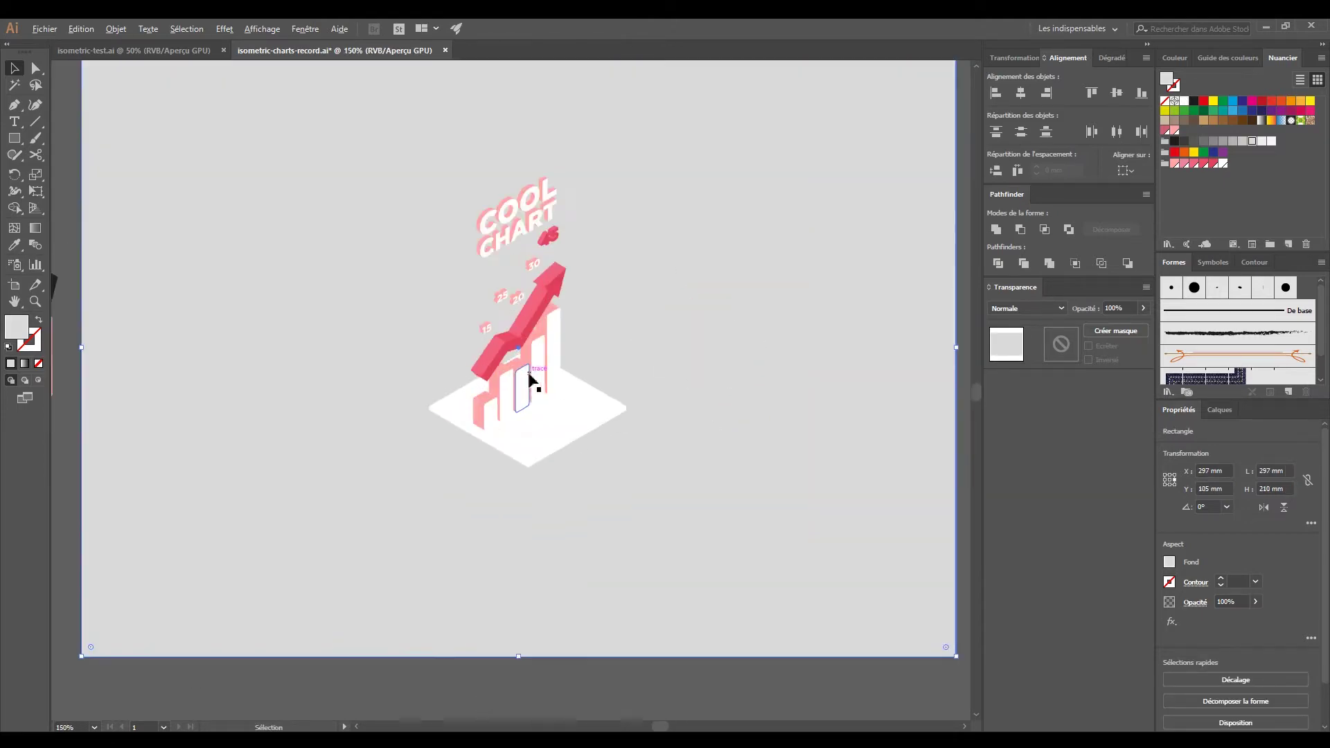
key("ctrl+plus")
key("ctrl+plus")
Select all the chart artwork including the new slab
scroll(589, 512, "down", 5)
scroll(549, 525, "up", 3)
scroll(511, 623, "down", 3)
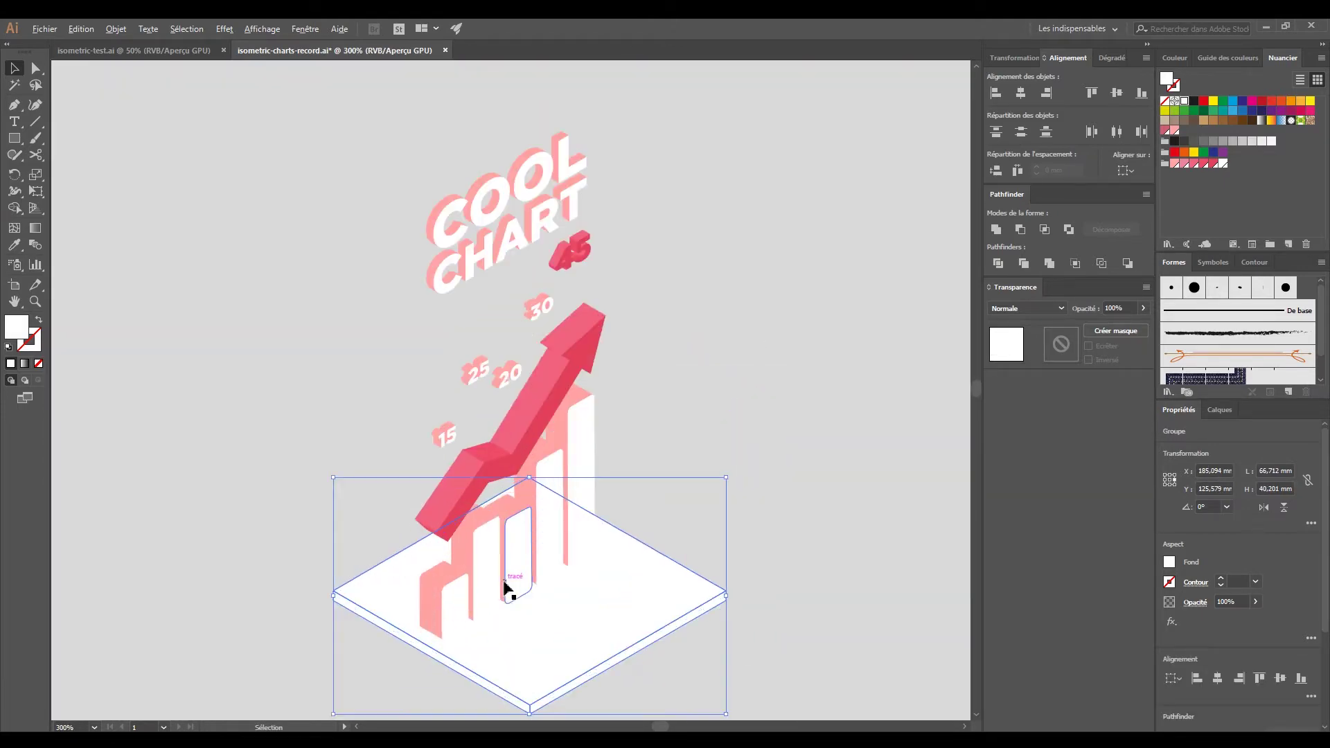
scroll(505, 588, "down", 3)
key("ctrl+a")
scroll(893, 270, "down", 3)
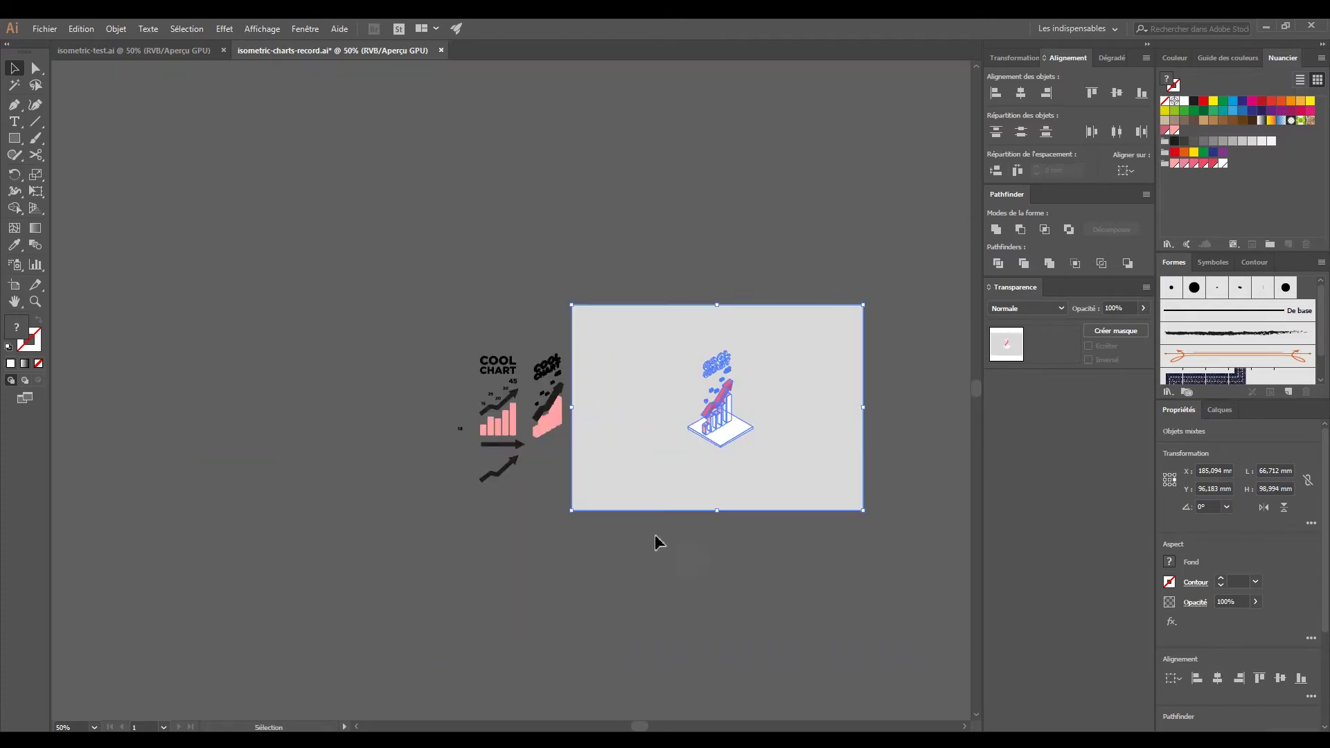
Group the entire chart and scale it up around its centre
left_click(750, 542)
scroll(750, 543, "up", 5)
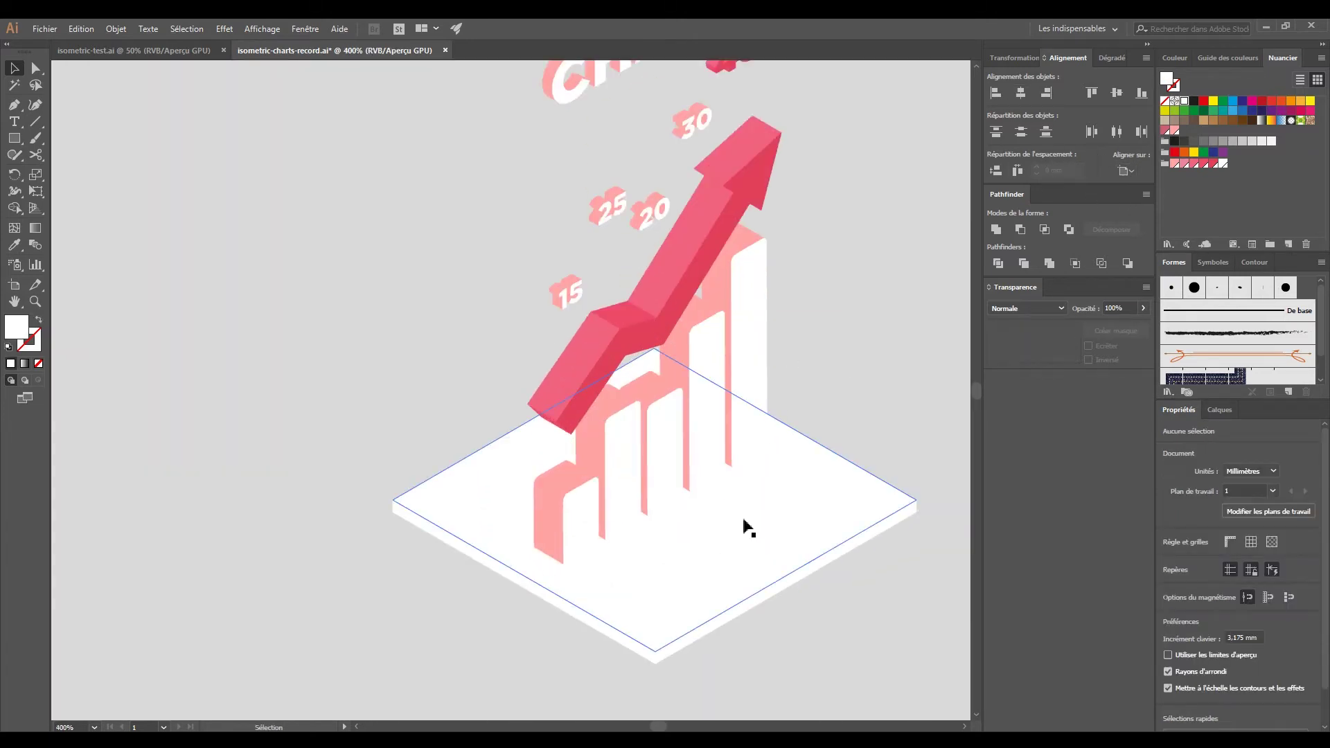
left_click_drag(745, 526, 746, 551)
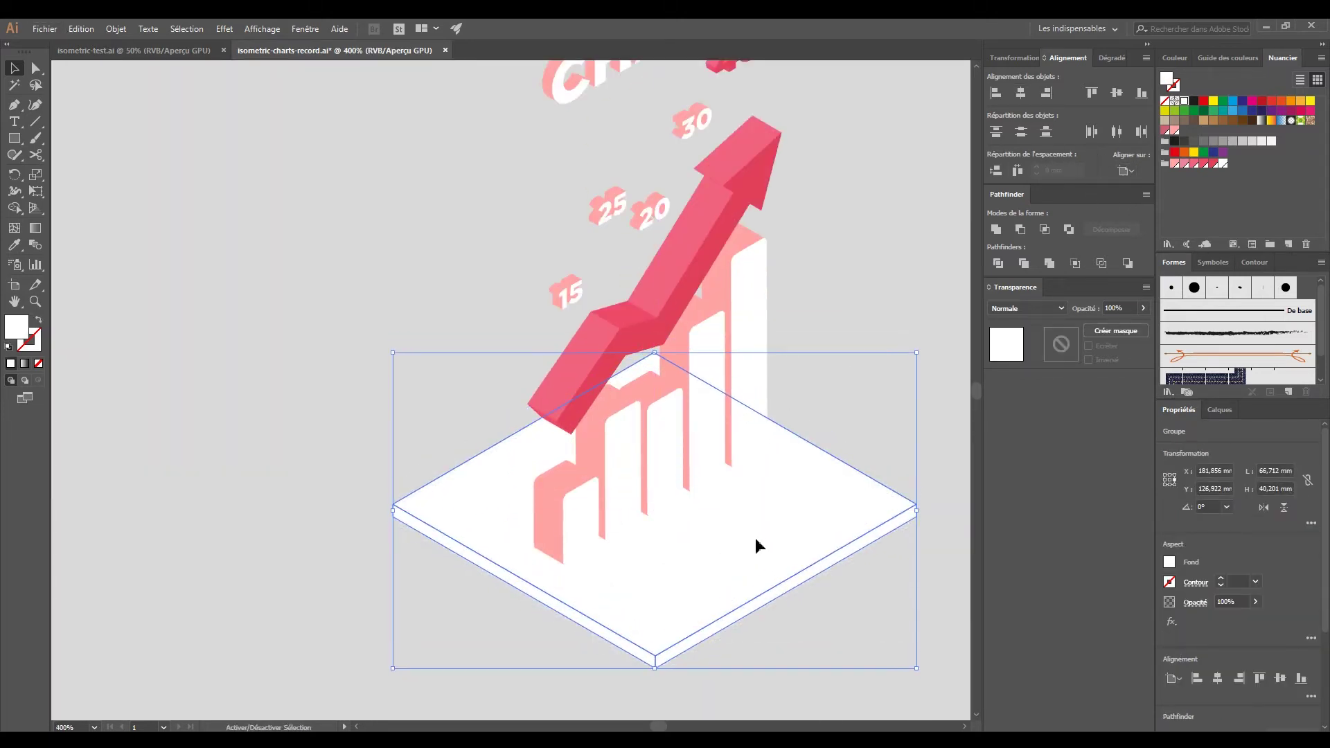
key("ctrl+1")
key("ctrl+a")
key("ctrl+g")
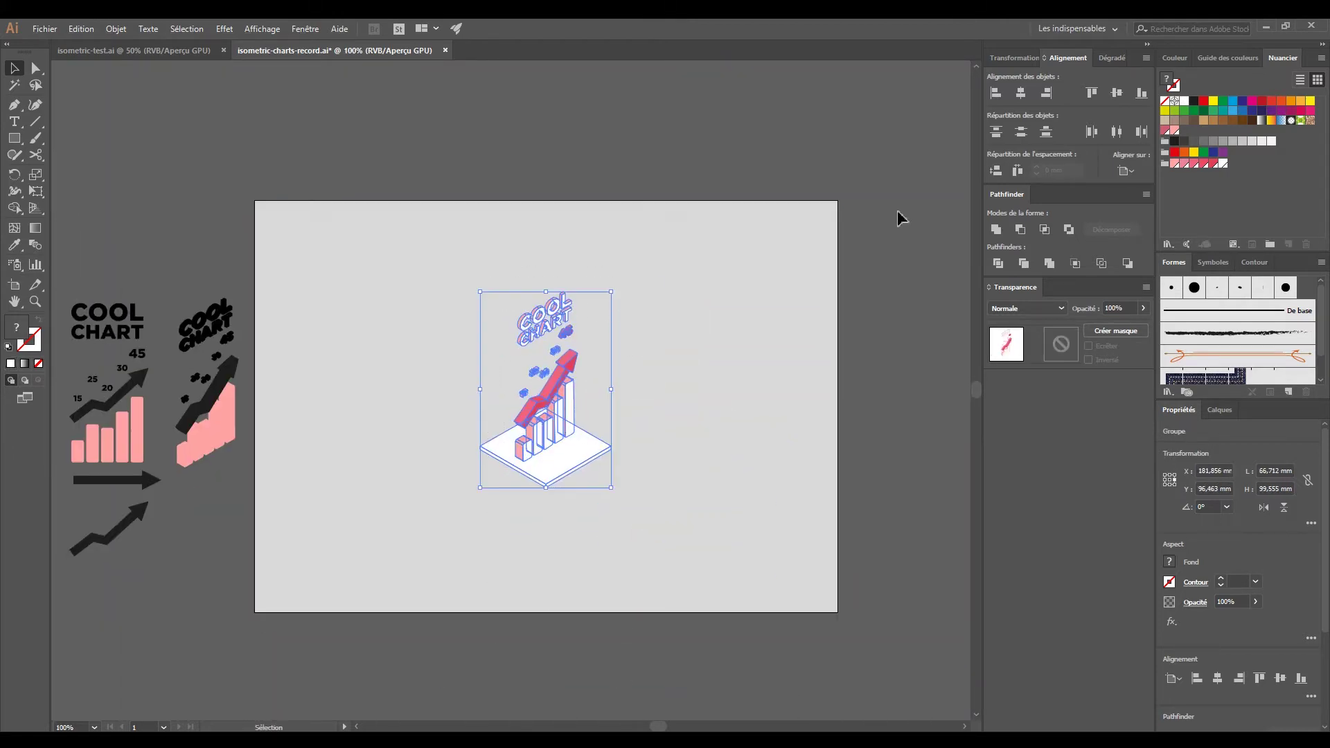
left_click_drag(611, 309, 746, 249)
left_click(863, 291)
Fill the slab's side edge strips pink and set the left strip to 50% opacity
left_click(582, 516)
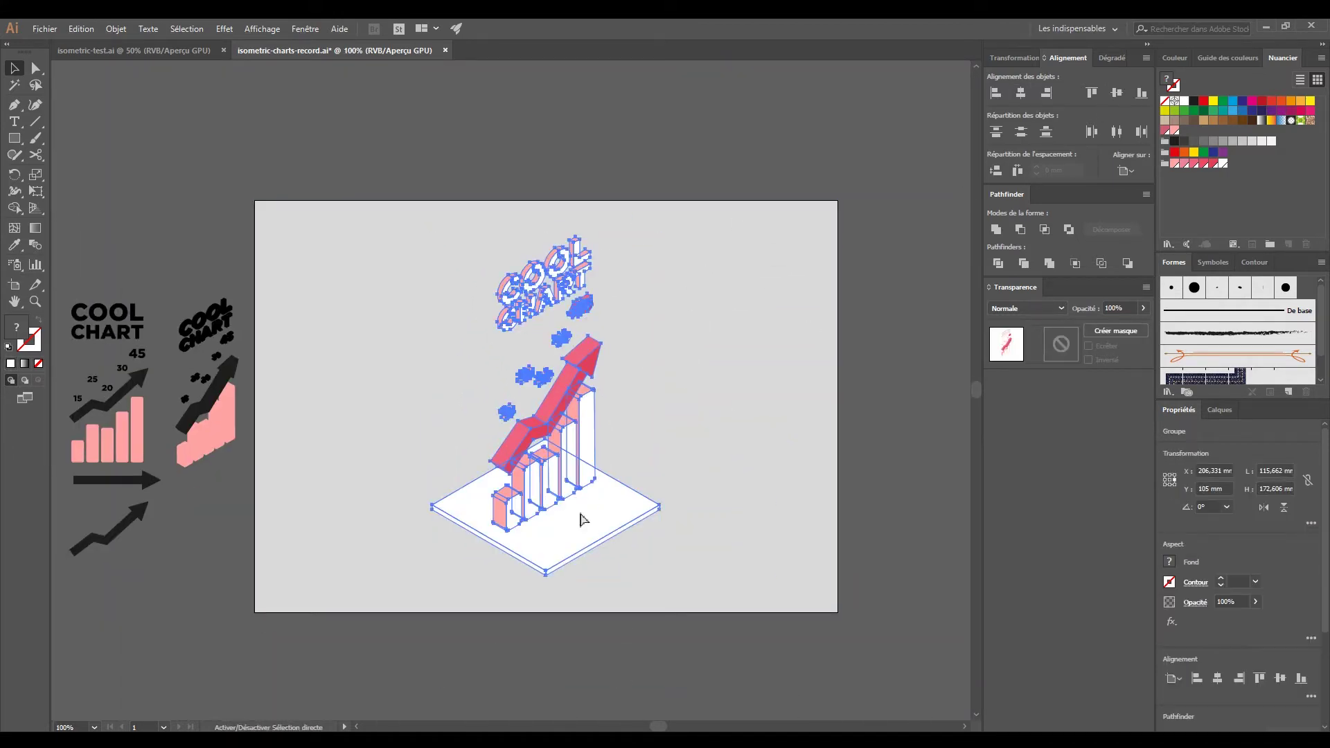
scroll(587, 530, "up", 5)
left_click(630, 535)
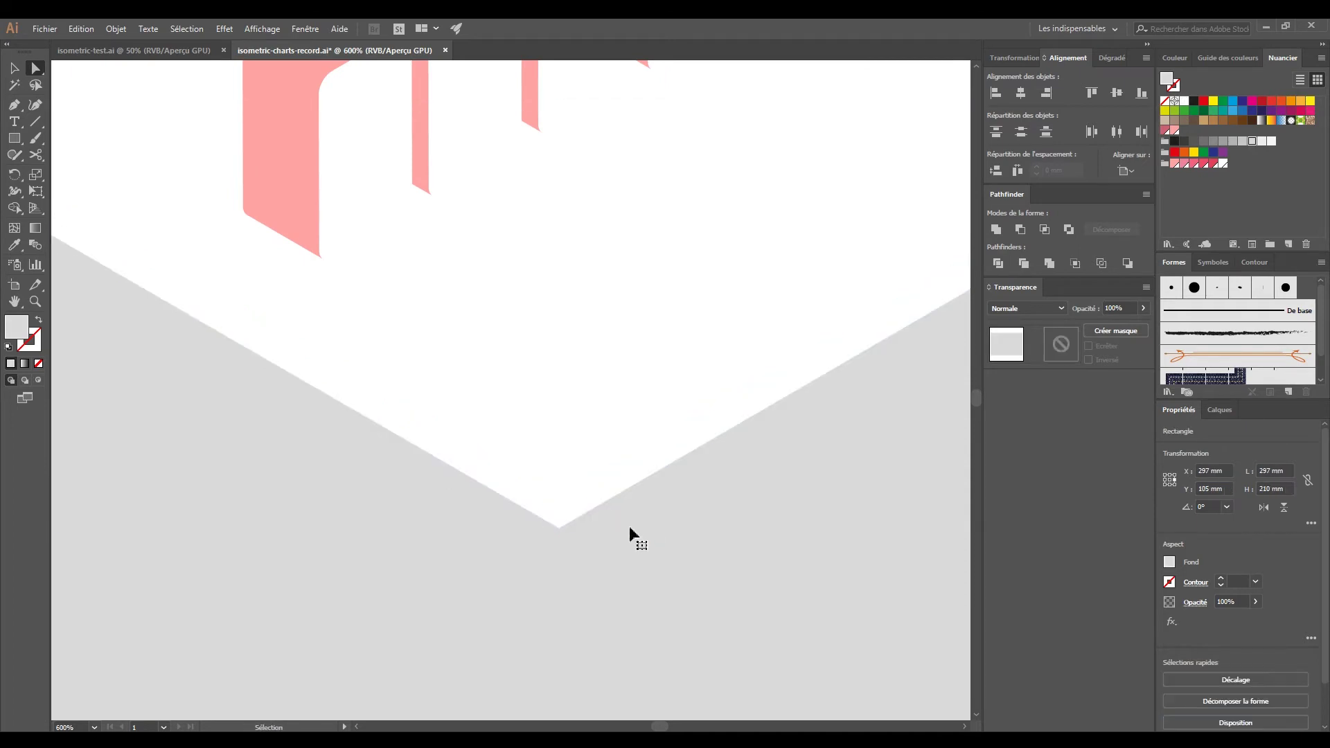
key("a")
left_click(686, 457)
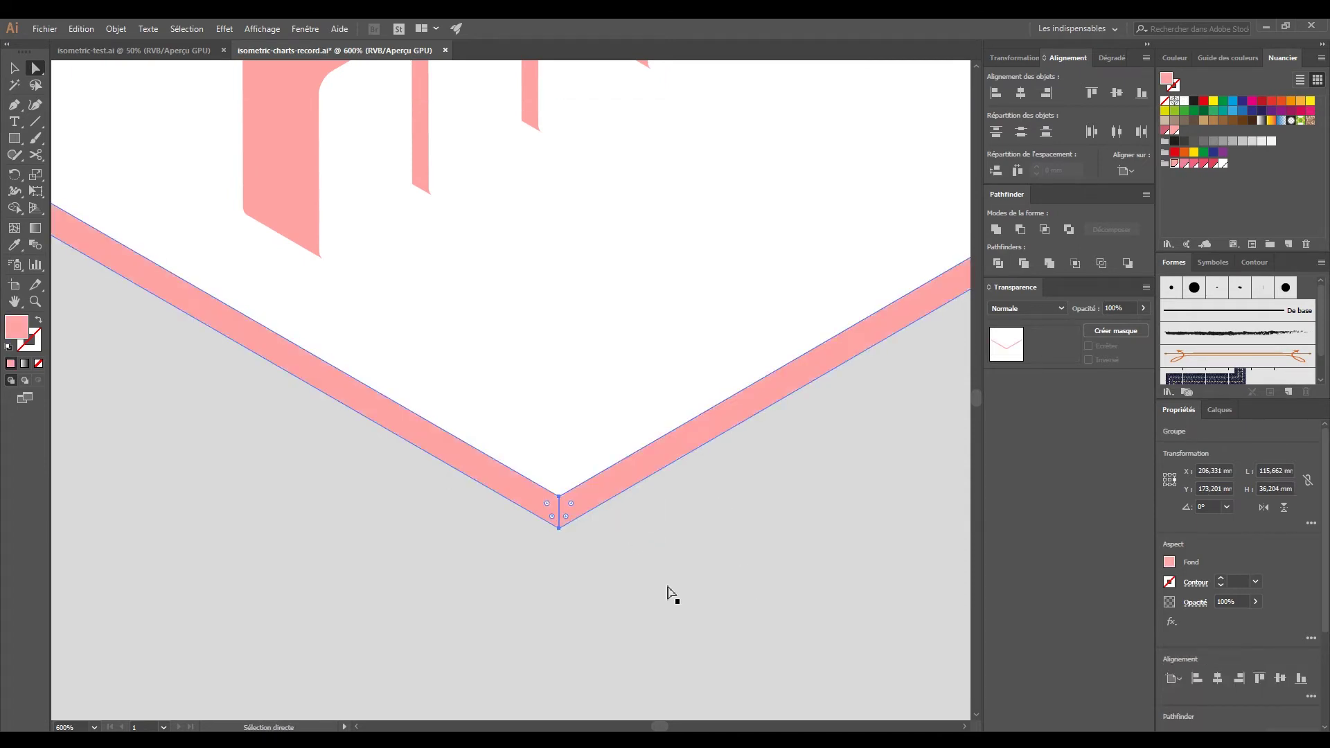
left_click(535, 504)
type("50")
key("Return")
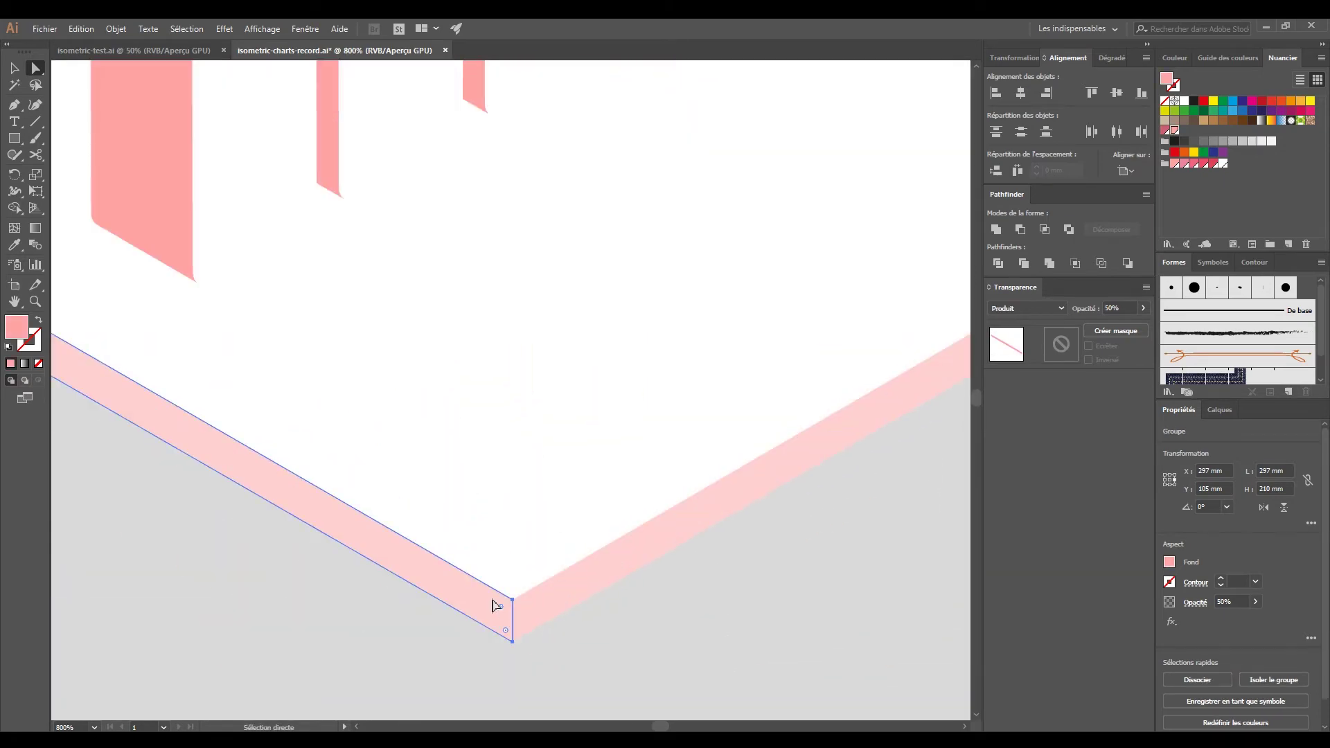
left_click(937, 380)
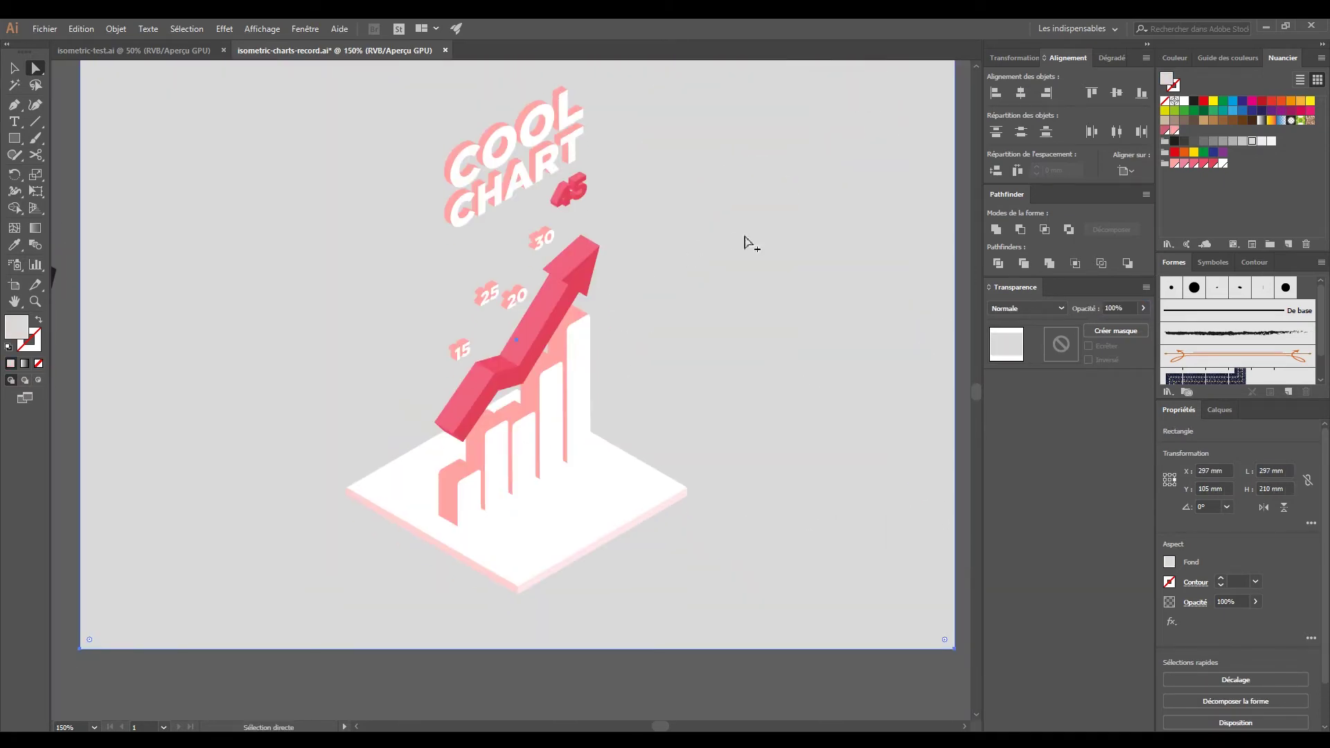
Select all the matching shaded side faces of the title letters and numbers and group them
scroll(758, 359, "down", 2)
scroll(704, 300, "up", 5)
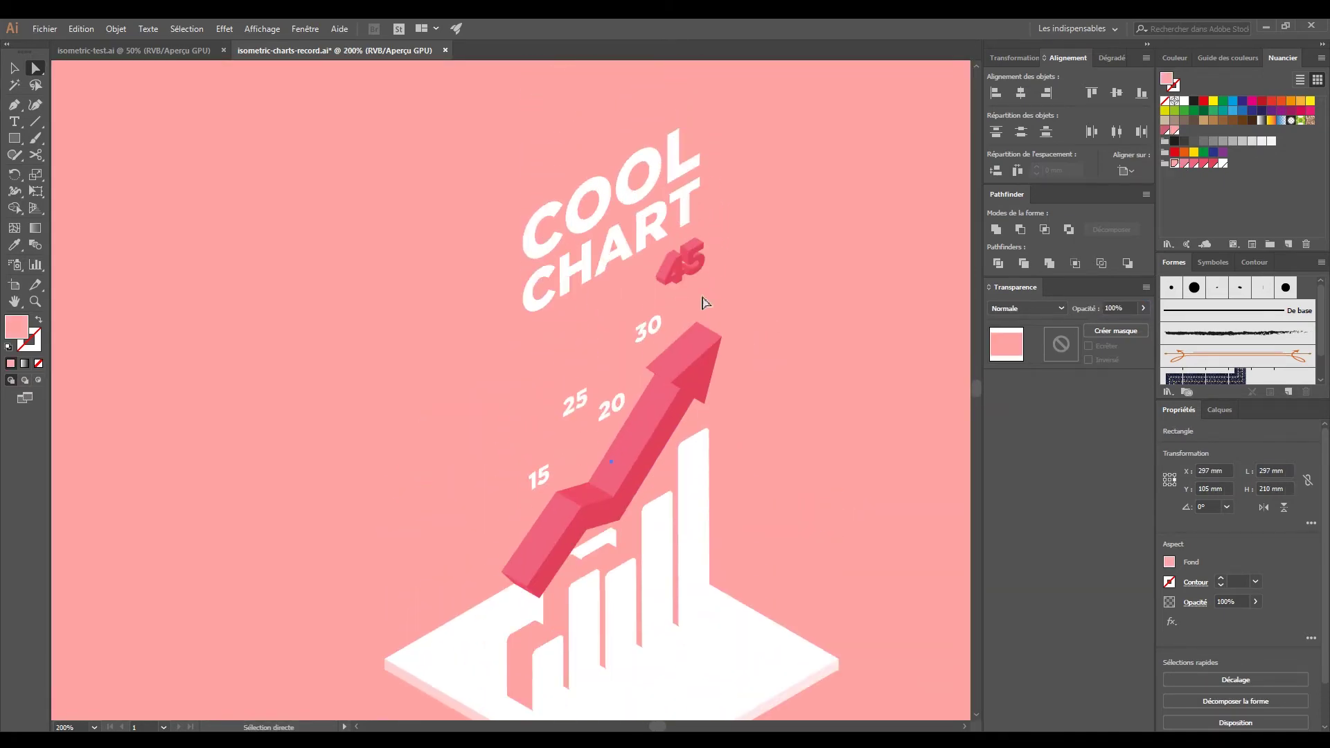
key("v")
double_click(645, 328)
double_click(565, 202)
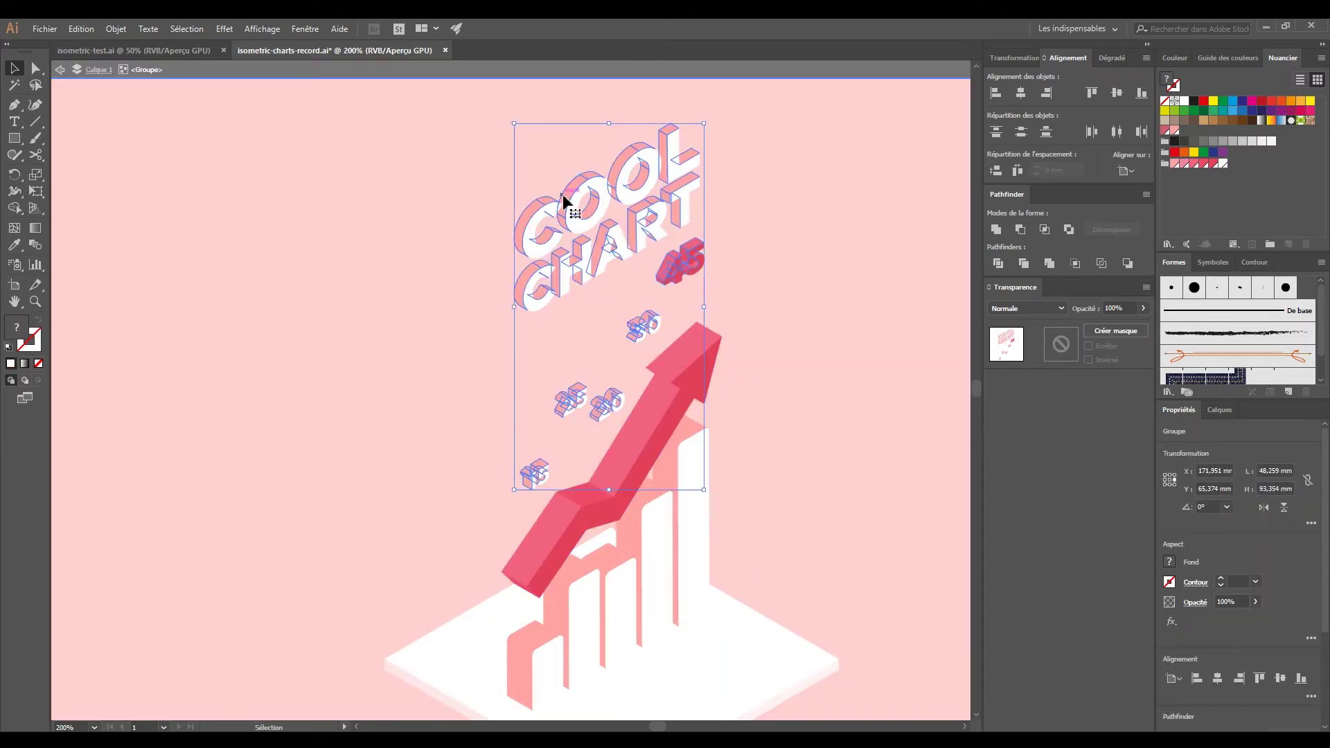
key("ctrl+a")
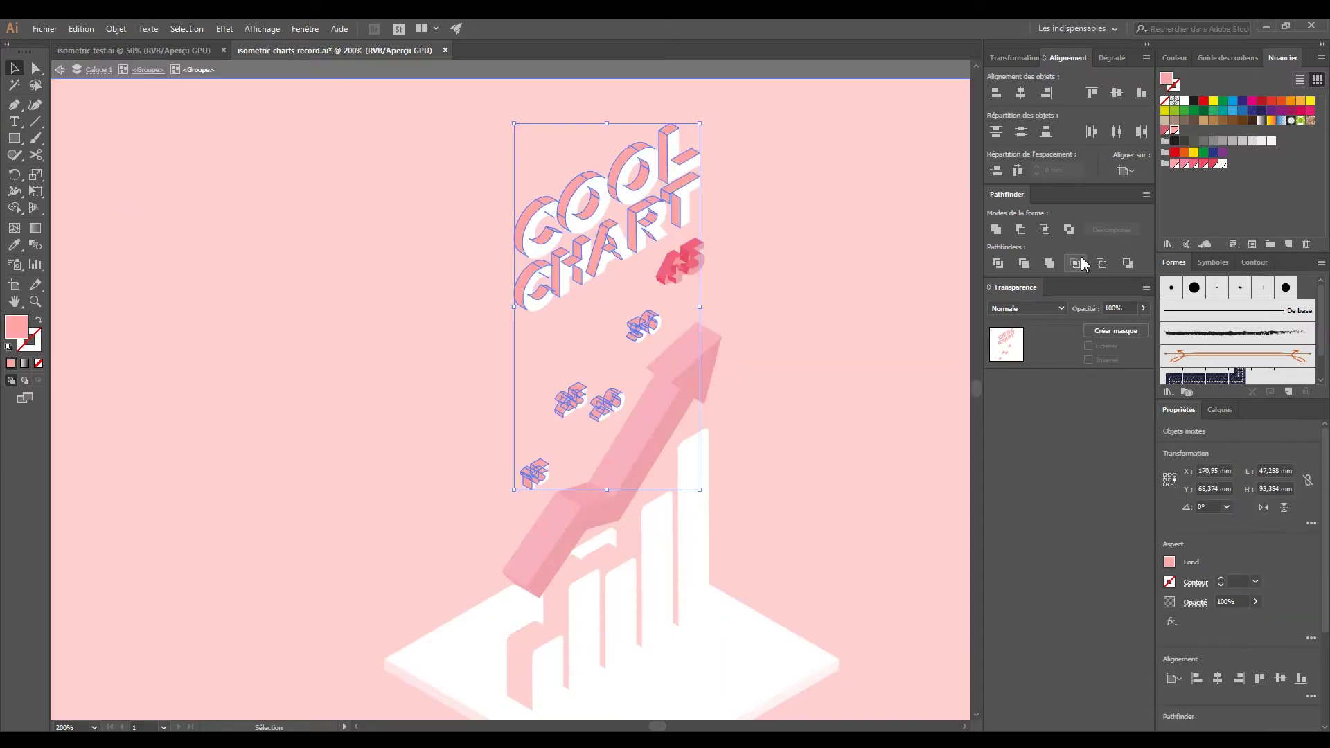
key("Escape")
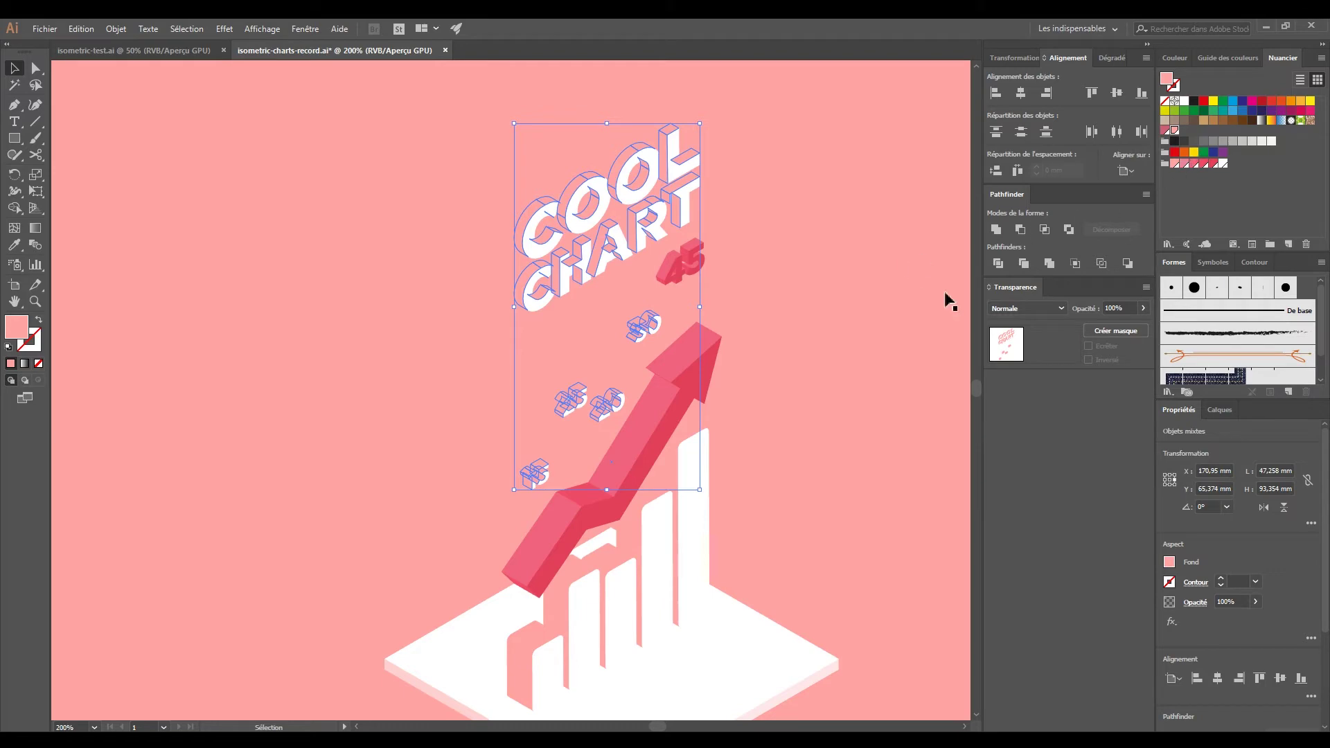
key("ctrl+g")
scroll(861, 401, "down", 2)
Give the shaded-faces group Produit (Multiply) blending at 20% opacity
left_click(1025, 308)
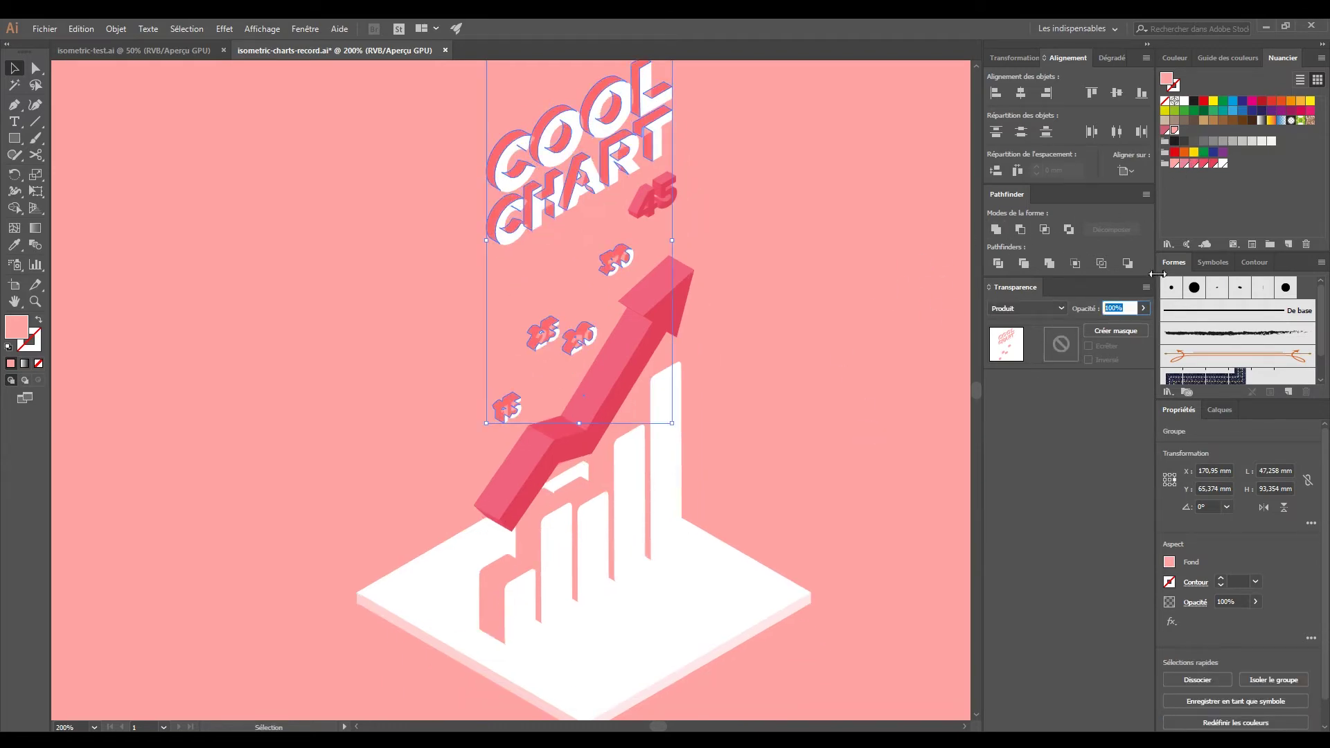
triple_click(1119, 308)
type("20")
key("Return")
left_click(820, 158)
Inspect the COOL CHART letters and number groups in isolation mode, then exit back to the full artwork
scroll(600, 154, "up", 2)
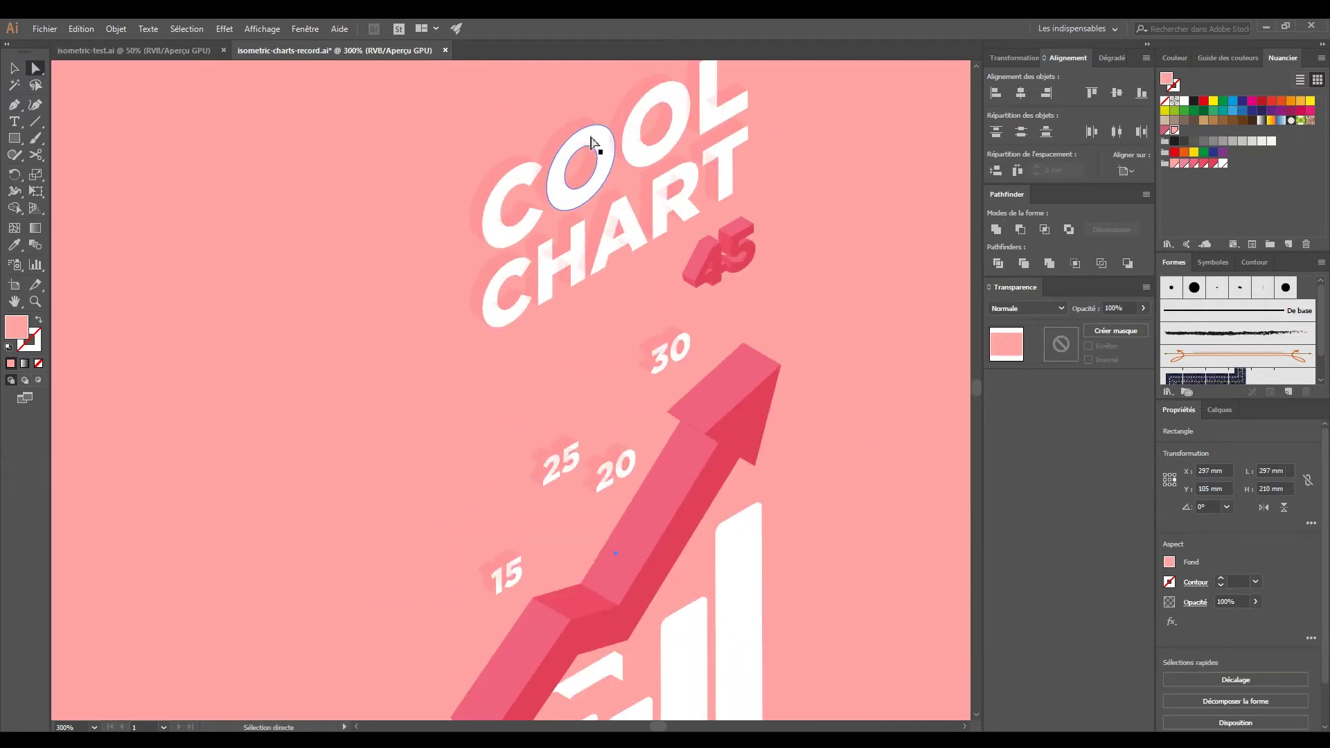
double_click(591, 142)
left_click(721, 173)
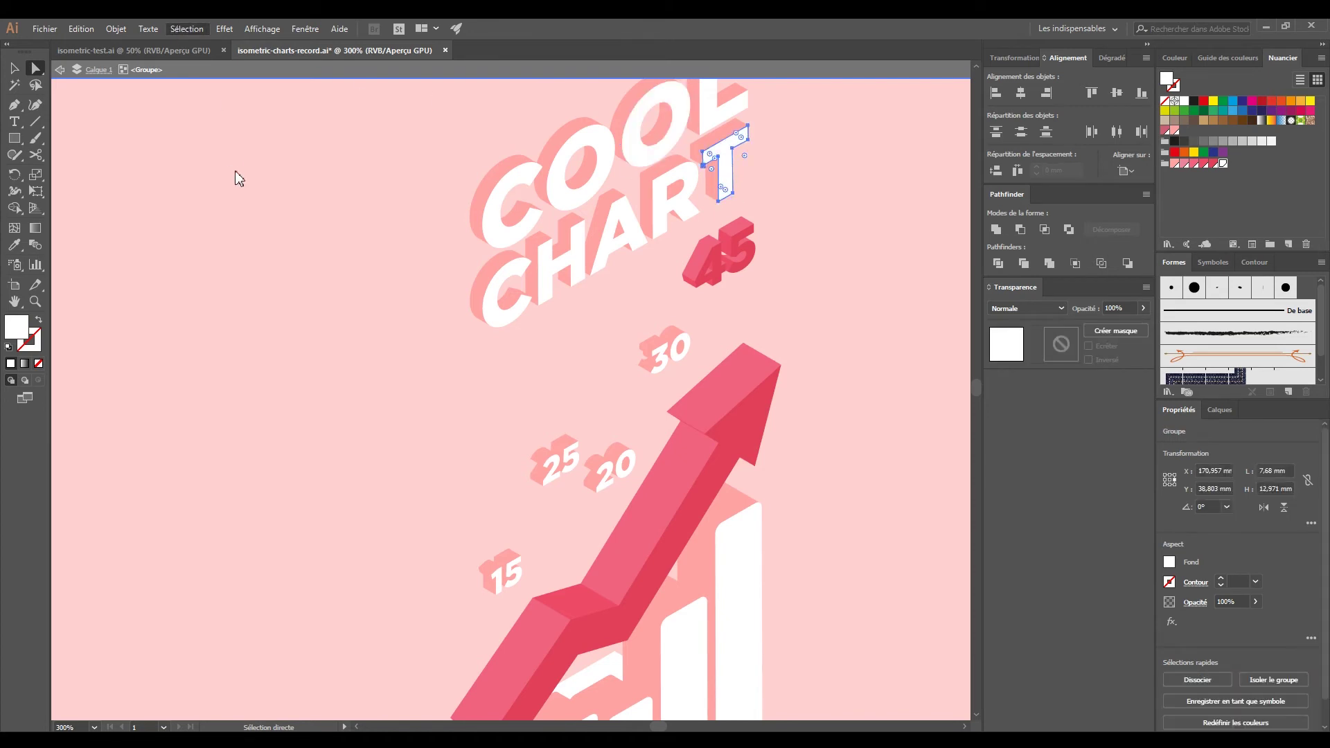
key("v")
double_click(716, 219)
left_click(656, 291)
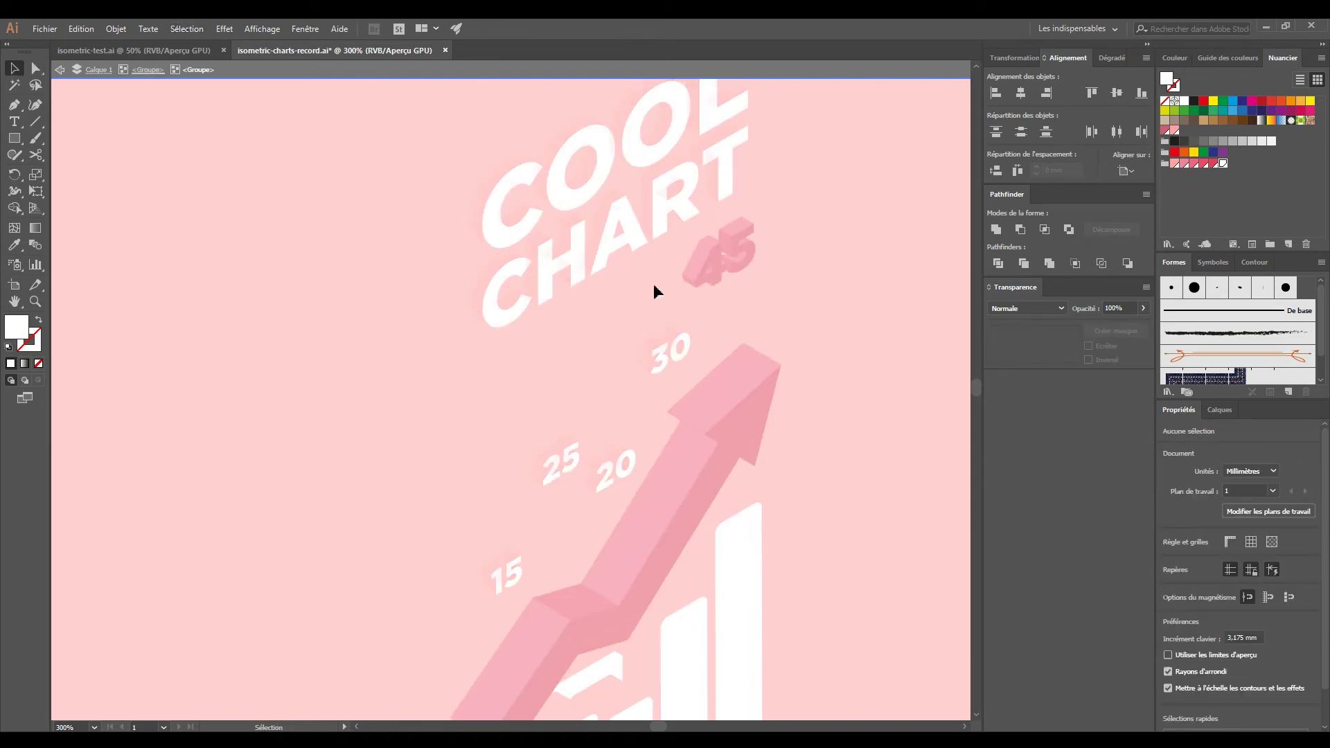
key("Escape")
left_click(584, 199)
key("ctrl+minus")
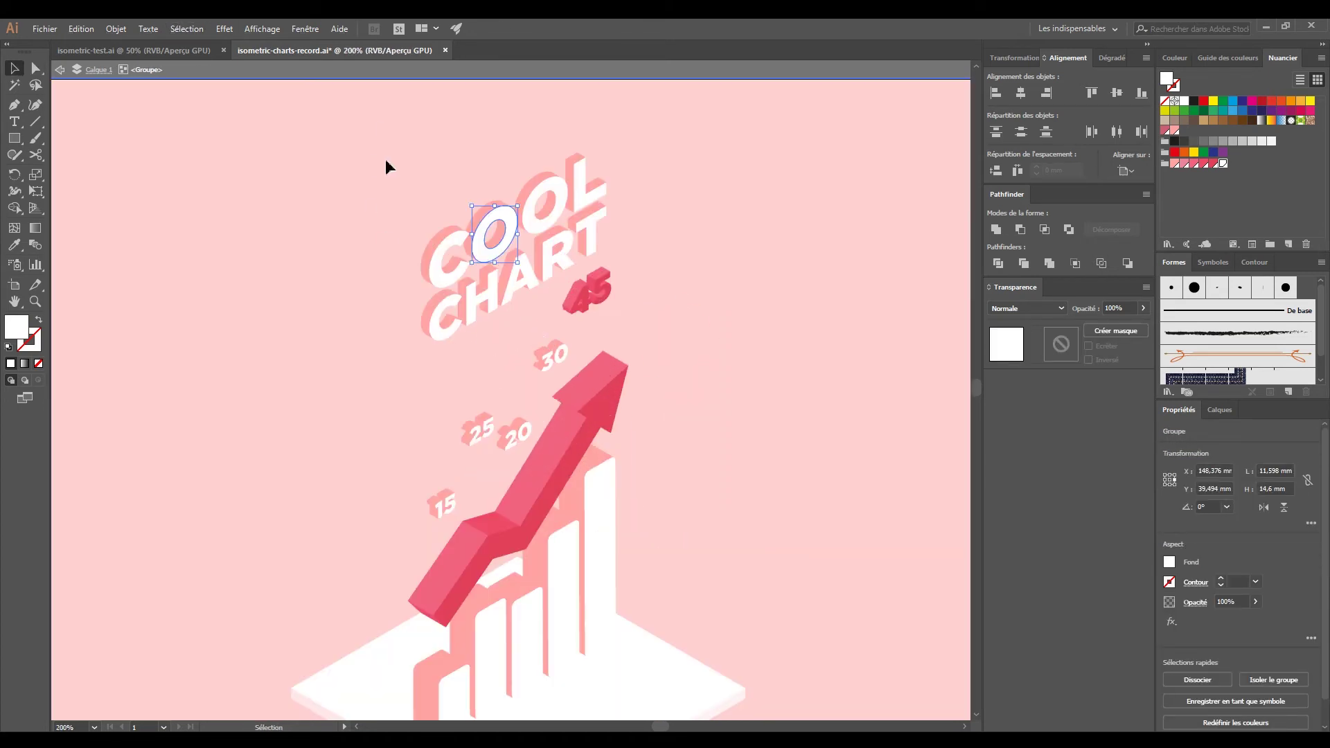
left_click(440, 484)
left_click(524, 431)
left_click(708, 124)
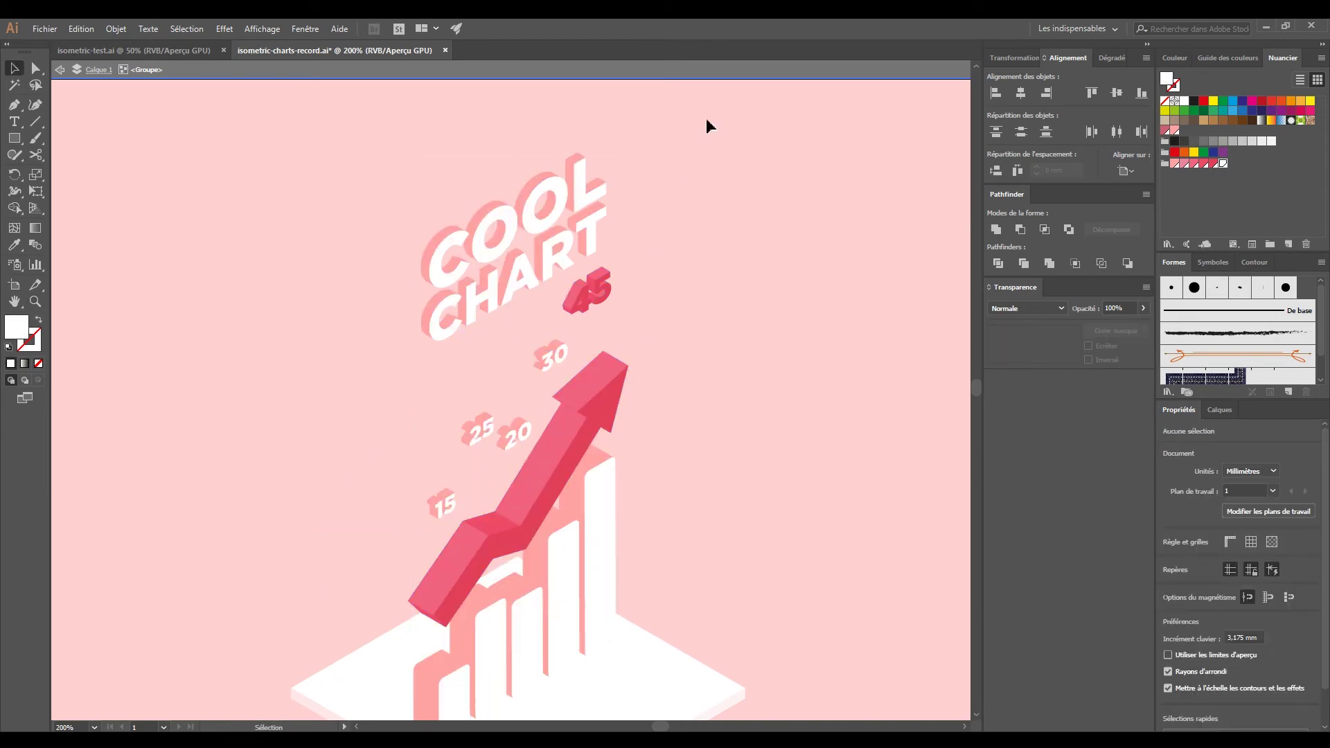
left_click(603, 339)
key("a")
double_click(558, 257)
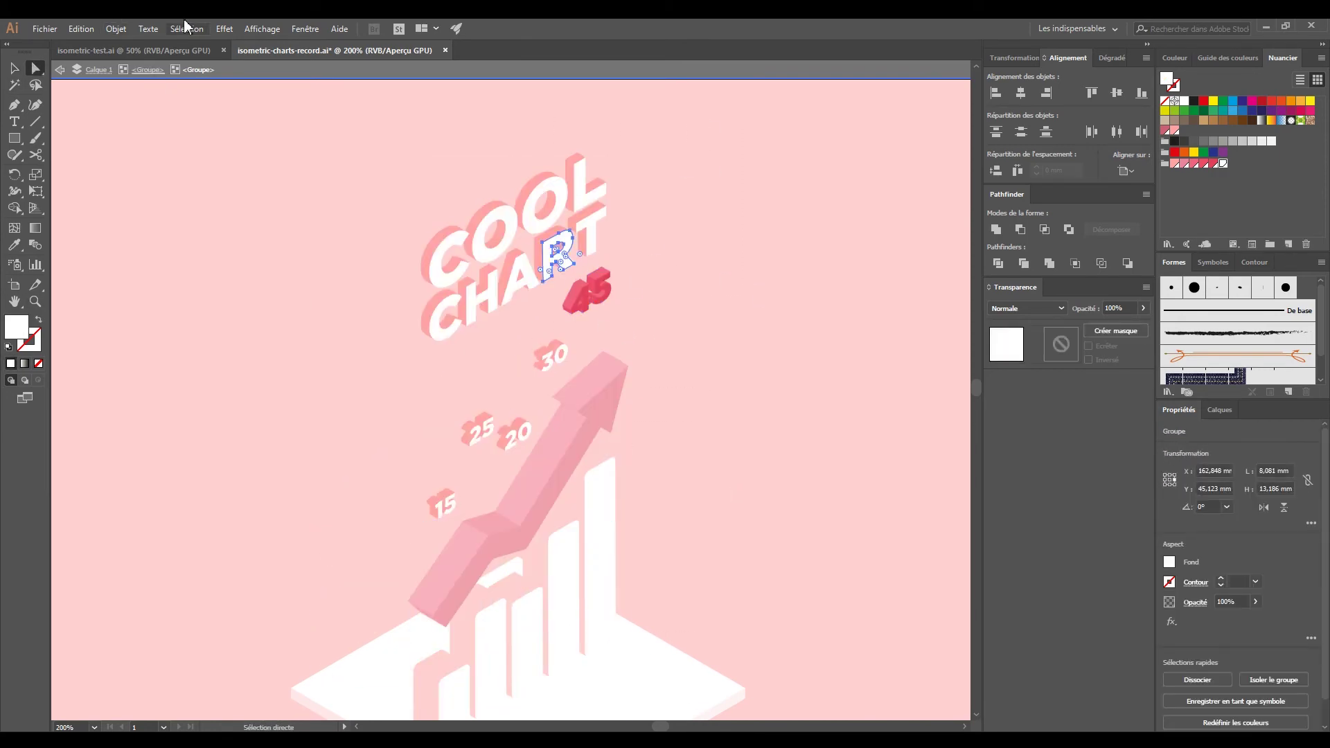
double_click(687, 289)
key("ctrl+0")
left_click(708, 519)
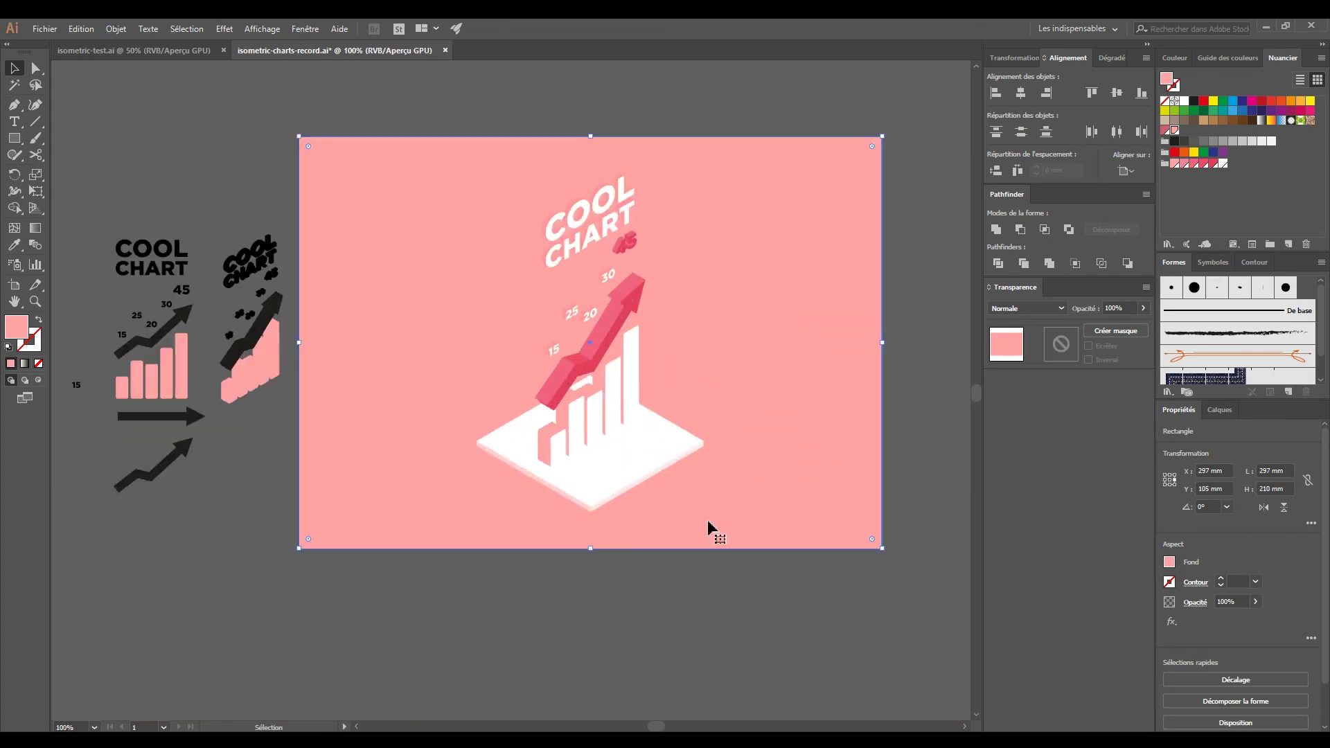
key("ctrl+plus")
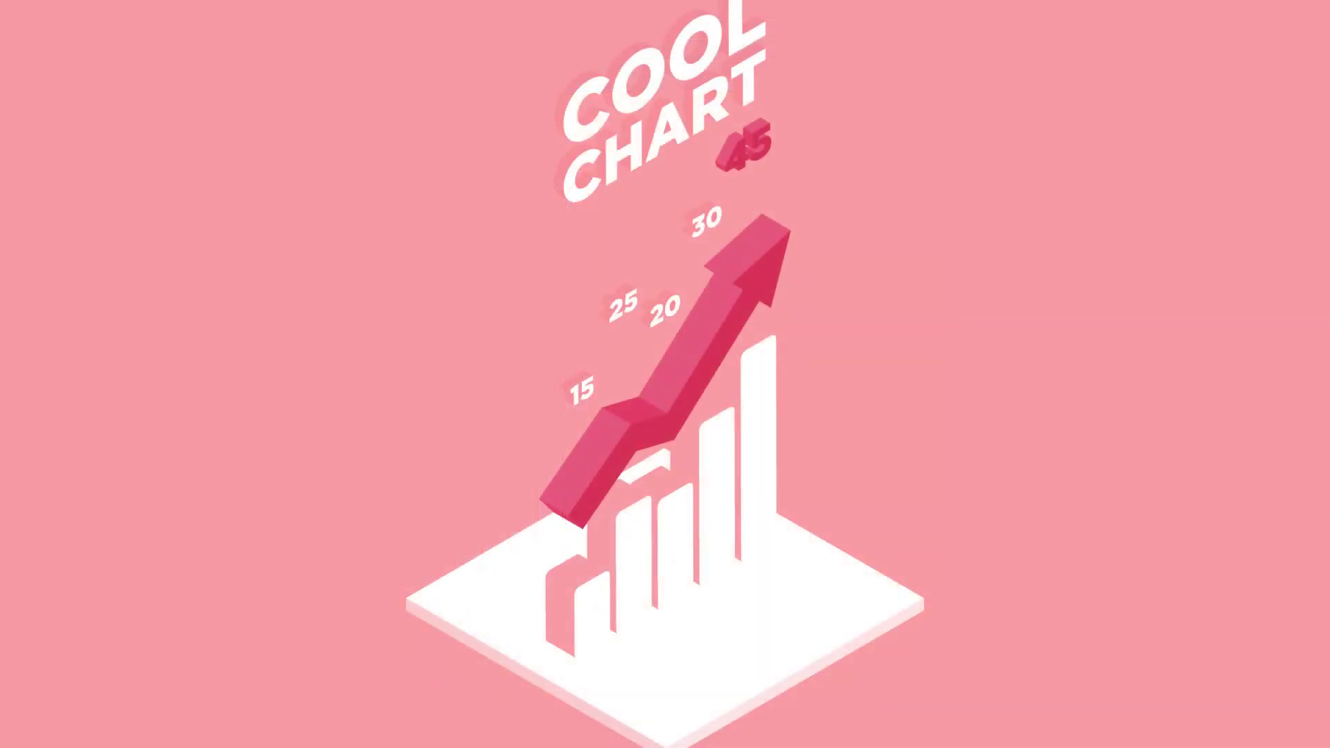